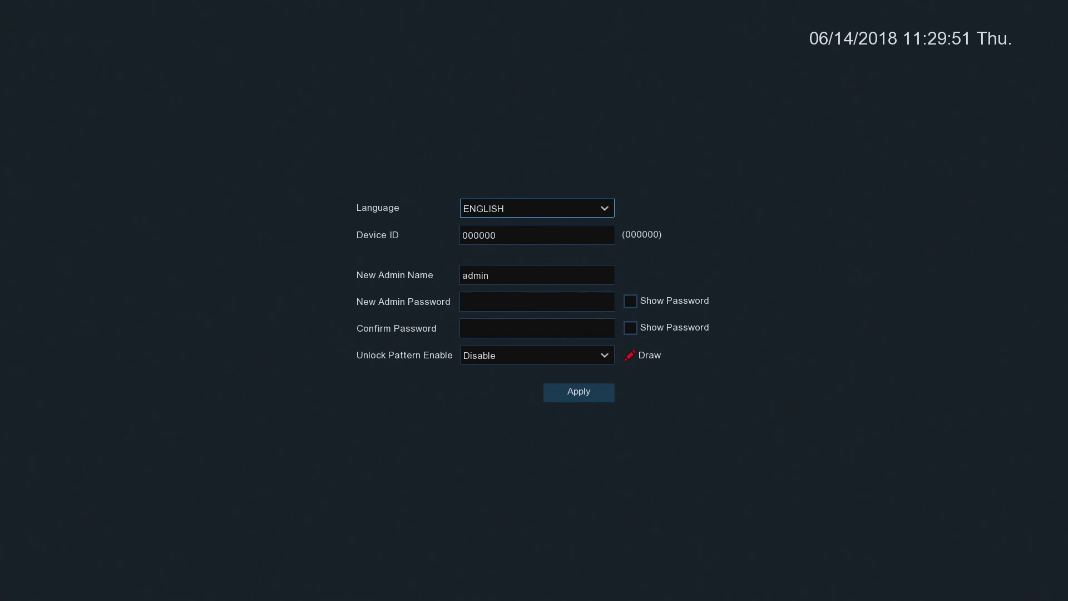
Step: Enter the new admin password in New Admin Password and show it as plain text
click(474, 307)
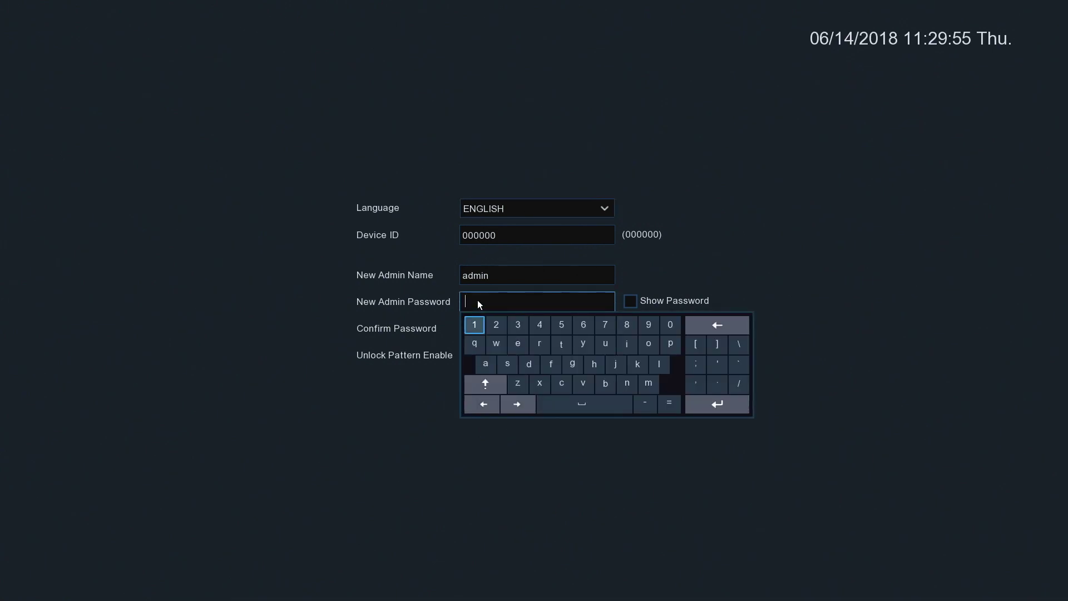
click(529, 365)
click(649, 383)
click(628, 345)
click(628, 384)
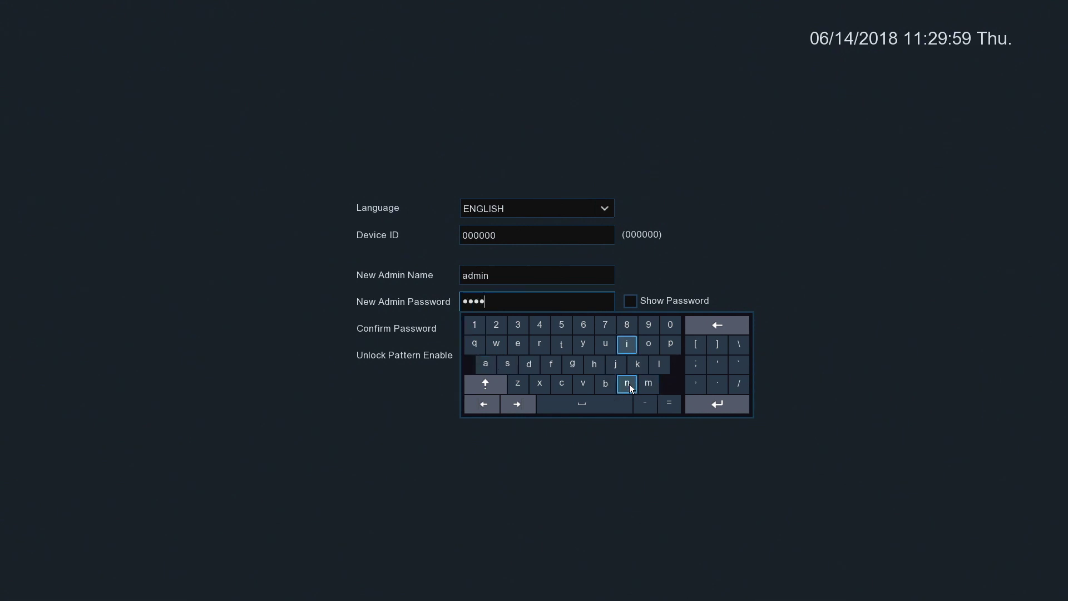
click(497, 325)
click(474, 325)
click(496, 325)
click(518, 325)
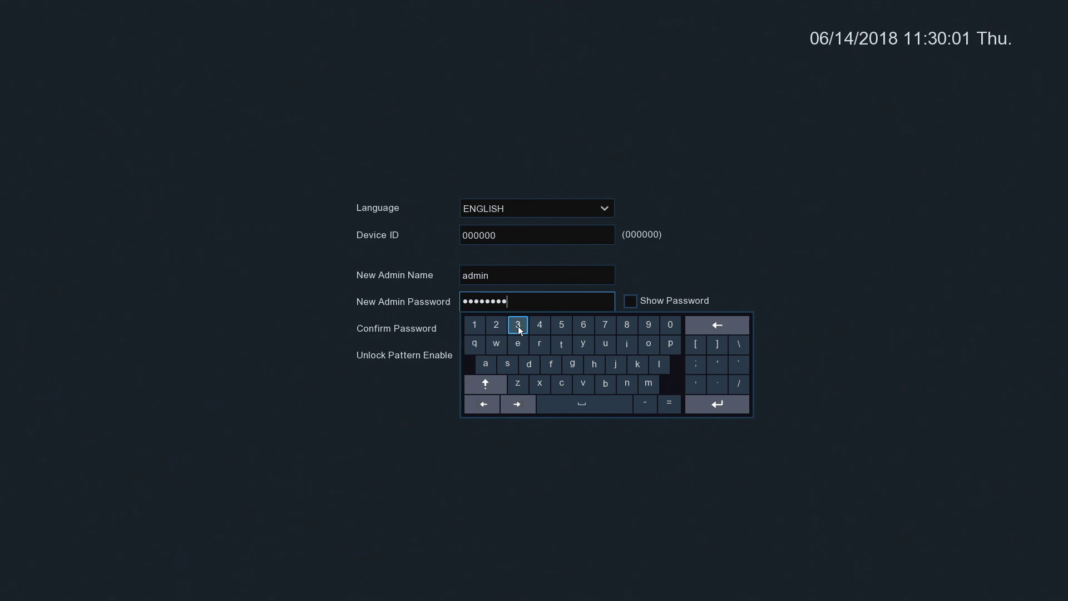
click(293, 326)
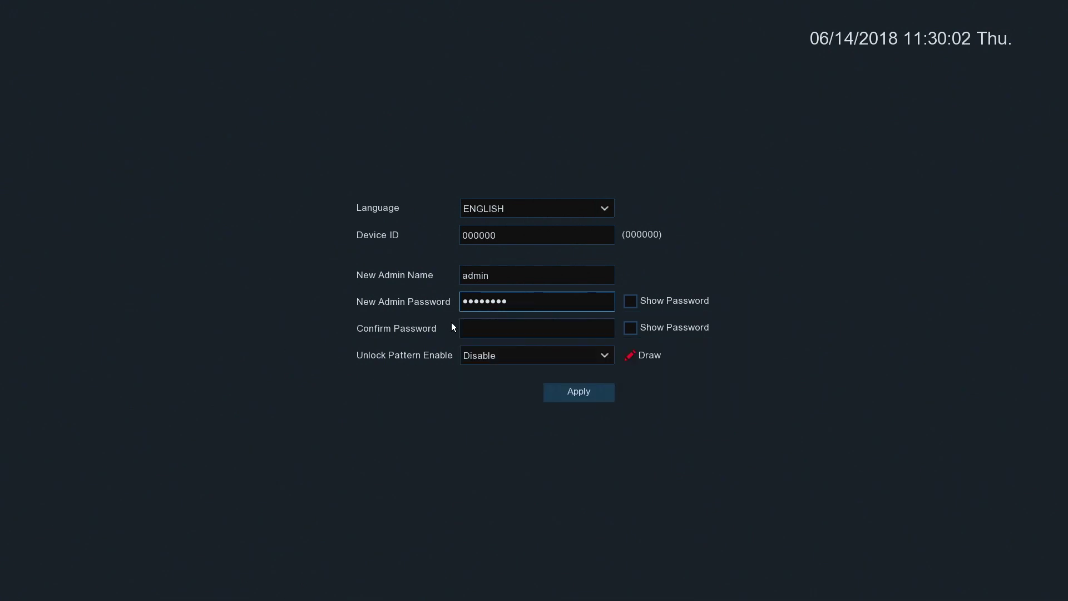
click(632, 301)
Step: Re-enter the same password in Confirm Password and show it as plain text
click(495, 332)
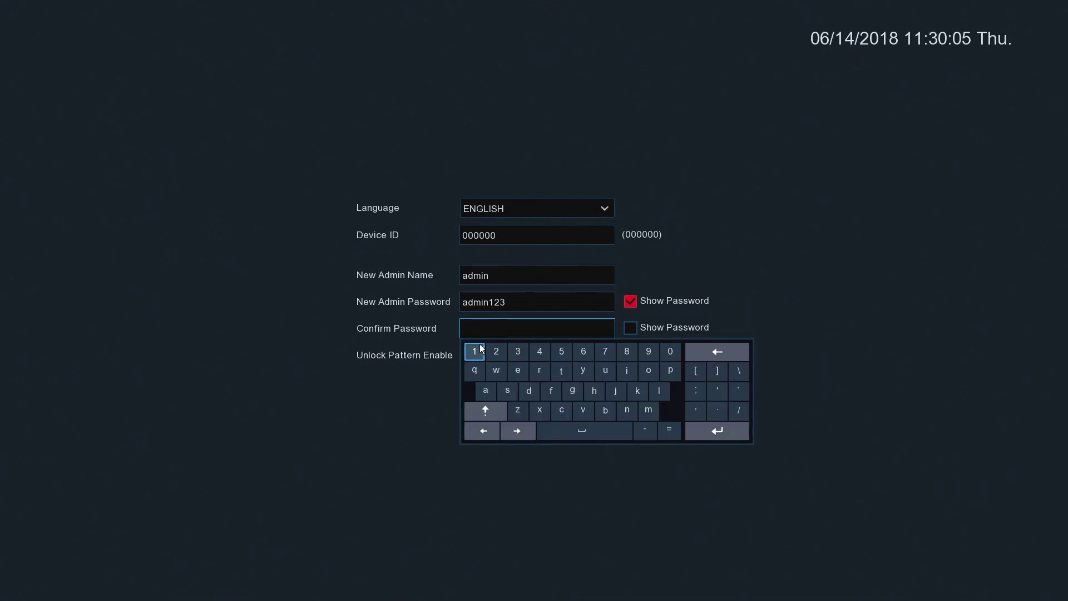
click(485, 391)
click(531, 391)
click(645, 411)
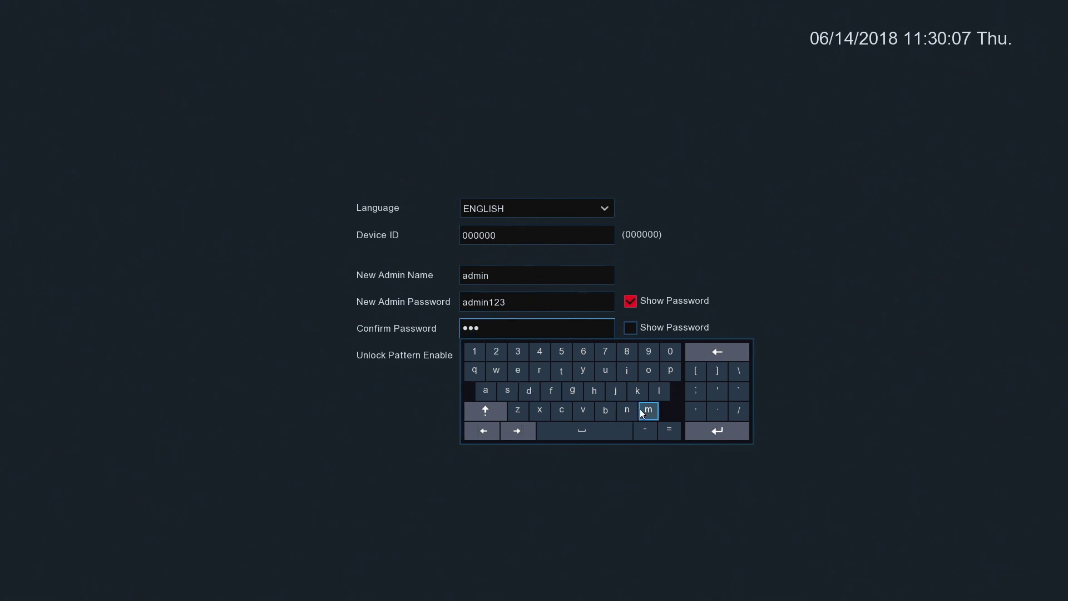
click(627, 371)
click(628, 411)
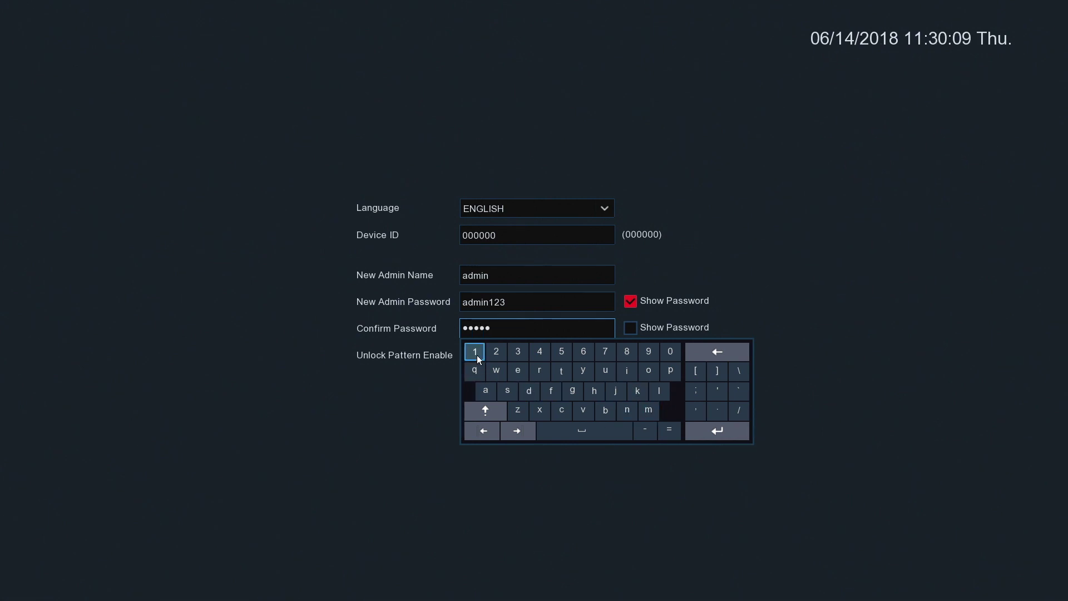
click(475, 353)
click(496, 353)
click(518, 353)
click(415, 390)
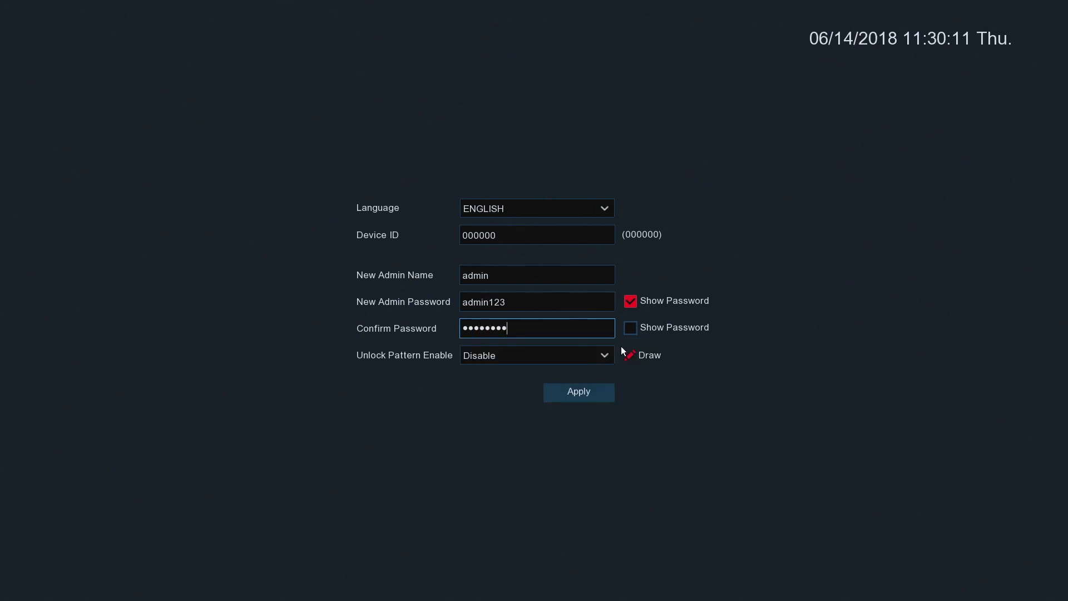
click(630, 328)
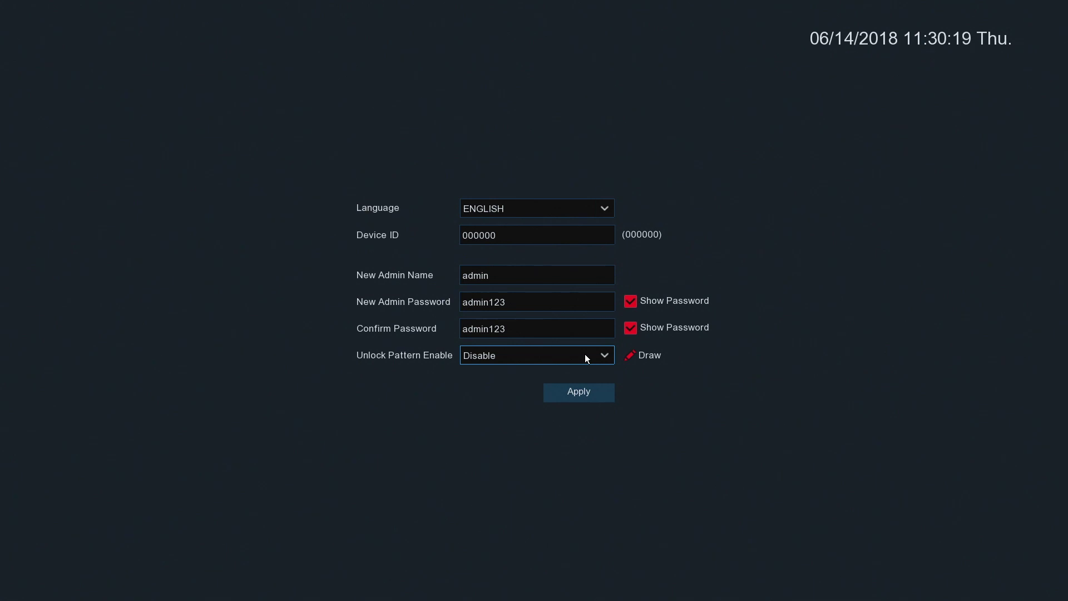
Step: Draw an unlock pattern clockwise round the outer circles, ending at the centre, twice
click(630, 356)
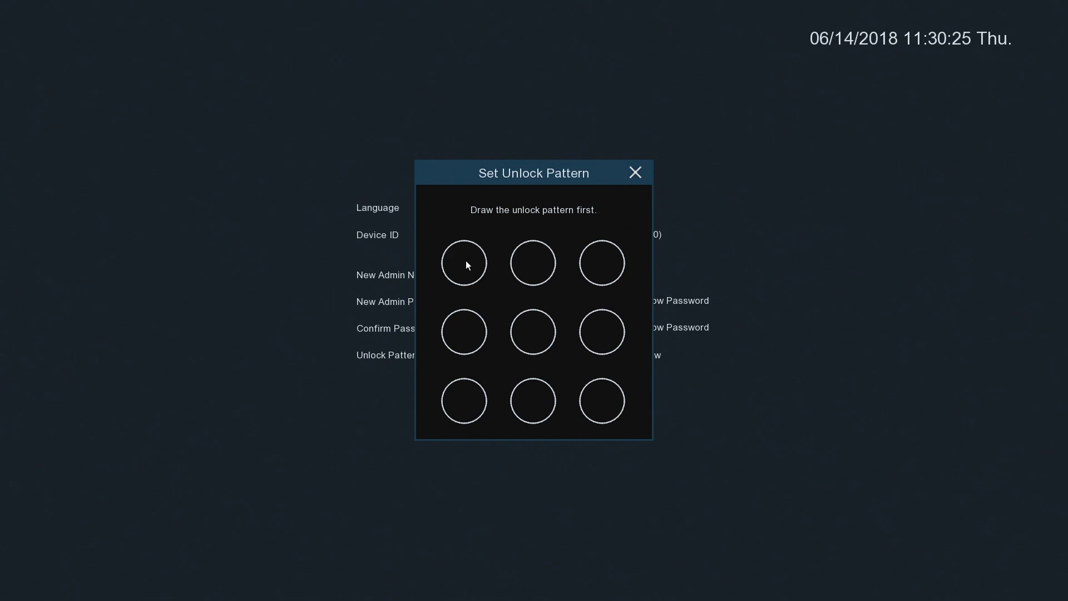
mouse_move(466, 260)
mouse_down()
mouse_move(539, 263)
mouse_move(610, 317)
mouse_move(623, 414)
mouse_move(455, 407)
mouse_up()
drag(455, 313, 542, 326)
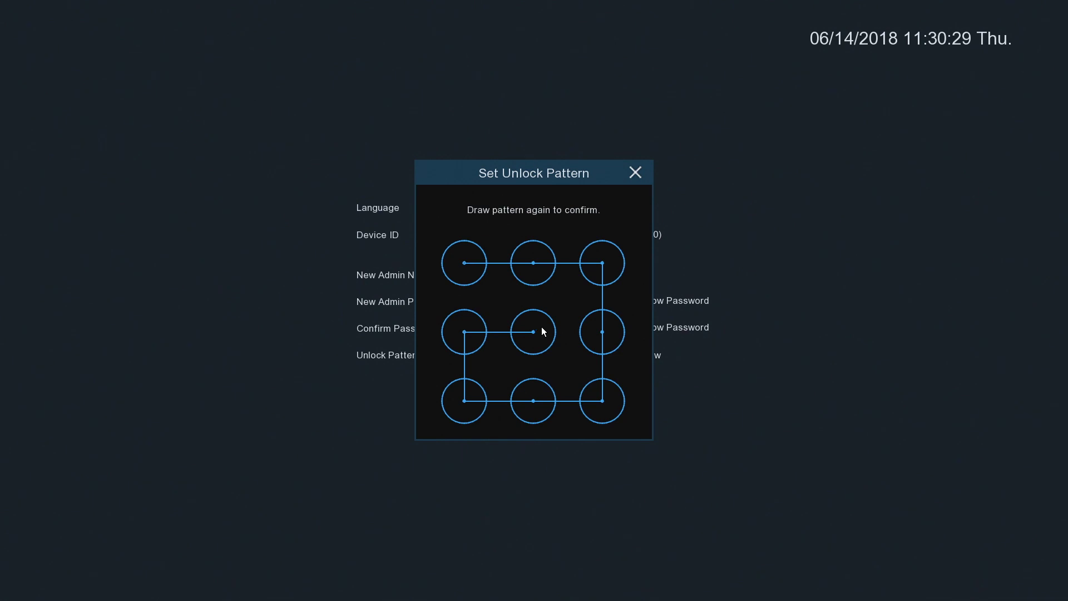
mouse_move(460, 259)
mouse_down()
mouse_move(605, 262)
mouse_move(603, 405)
mouse_move(456, 410)
mouse_move(462, 320)
mouse_up()
drag(539, 335, 539, 335)
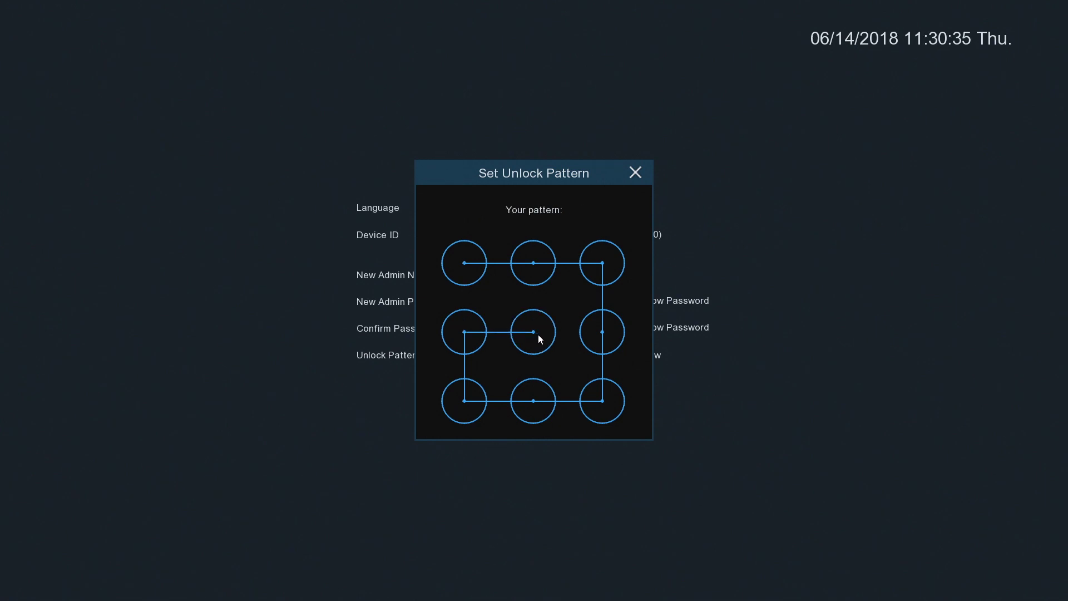
Step: Enable the unlock pattern and apply the admin credentials
click(515, 359)
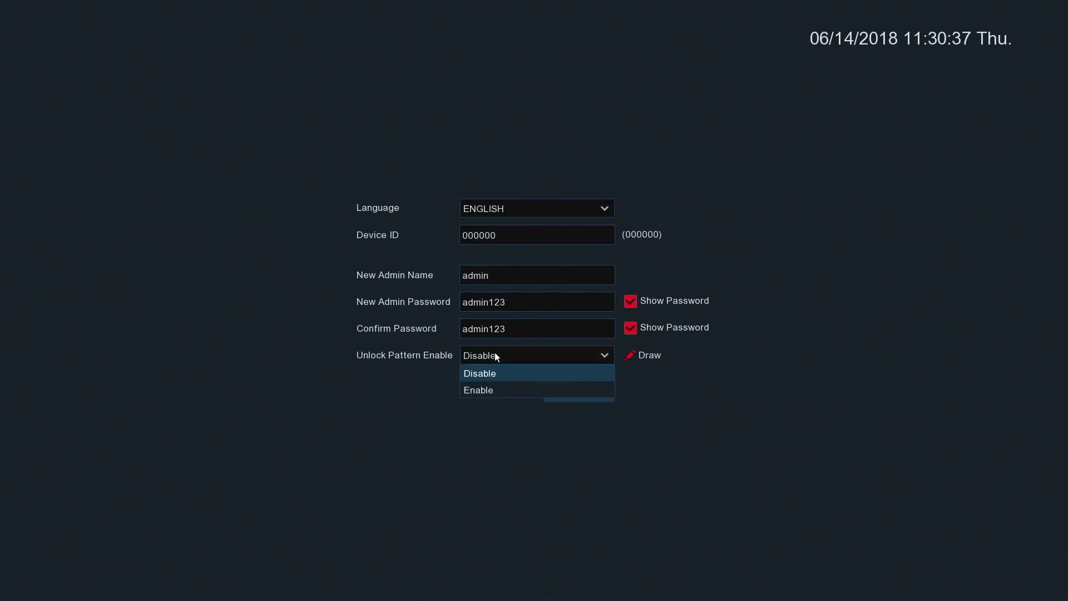
click(470, 391)
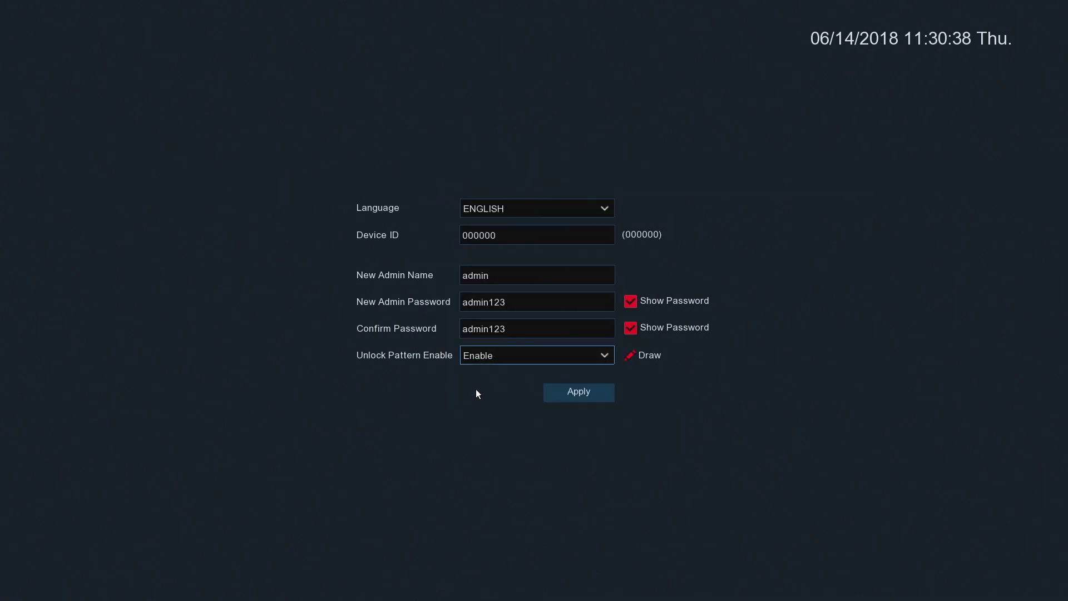
click(579, 393)
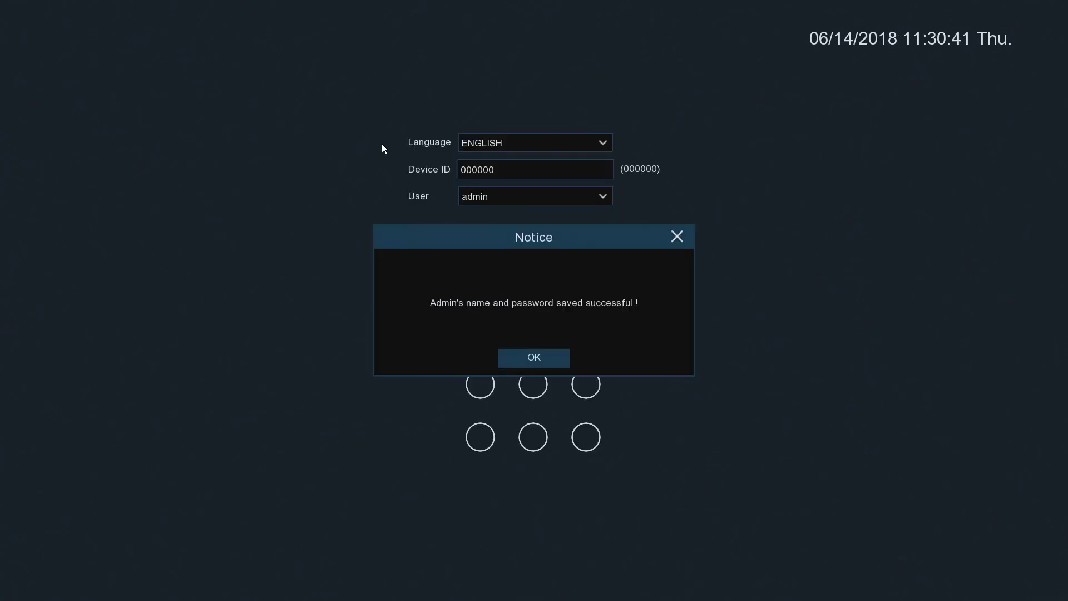
click(539, 355)
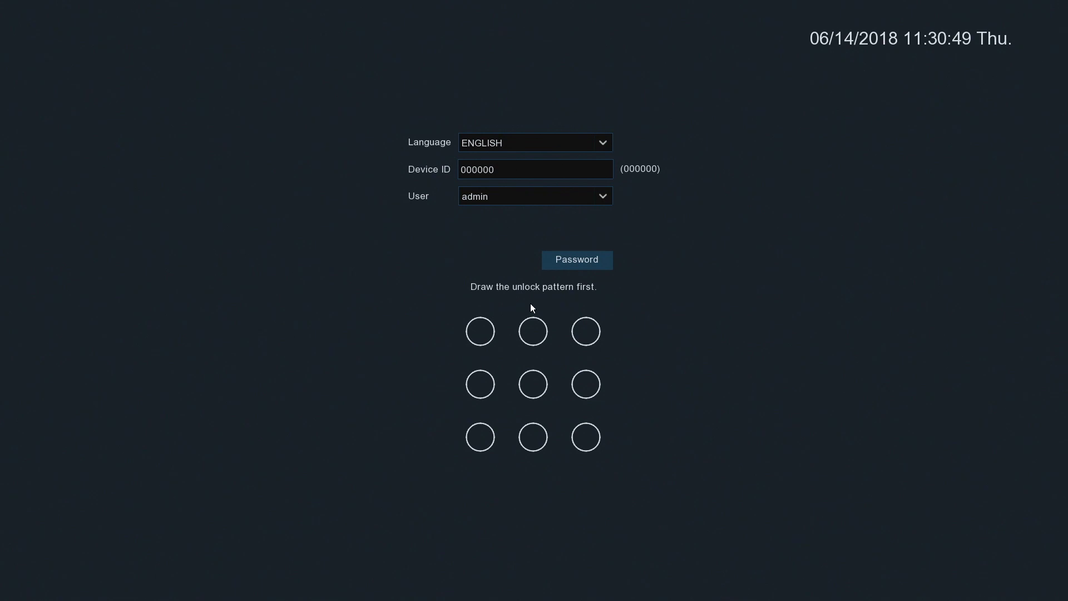
Step: Log in as admin on the login screen by drawing the unlock pattern
click(572, 262)
click(447, 317)
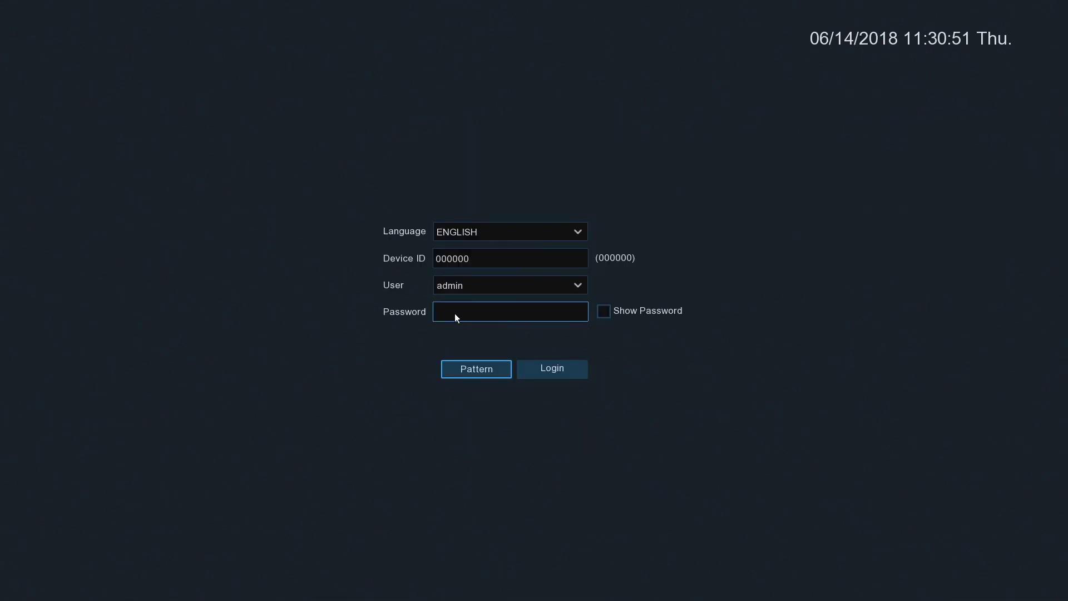
click(476, 369)
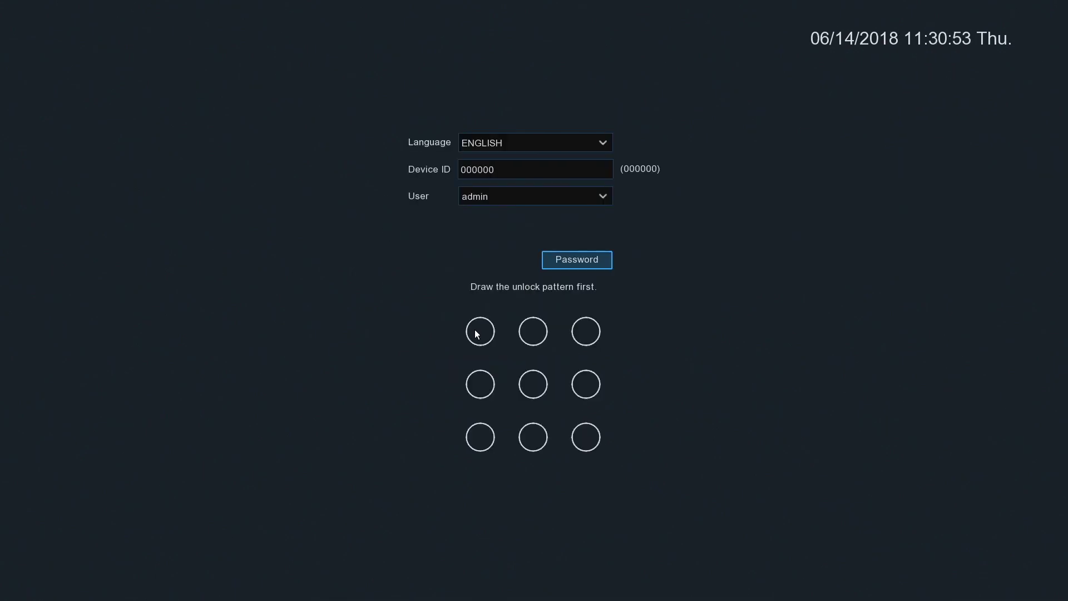
mouse_move(475, 331)
mouse_down()
mouse_move(548, 332)
mouse_move(590, 393)
mouse_move(589, 439)
mouse_move(478, 433)
mouse_move(479, 382)
mouse_move(545, 384)
mouse_up()
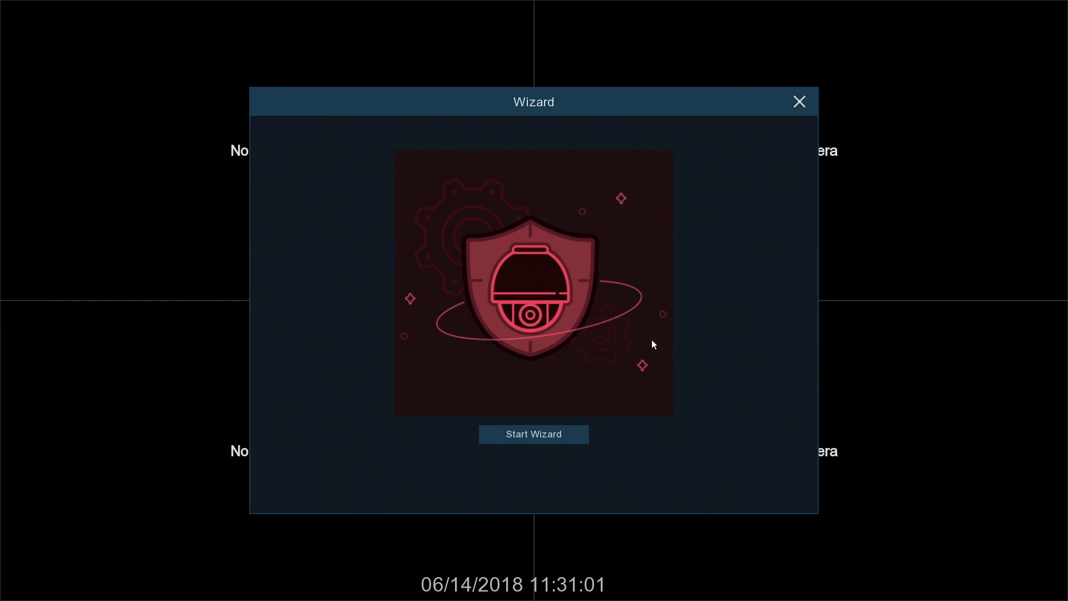
Step: Start the wizard and pass the Network page with DHCP and UPNP enabled
click(530, 435)
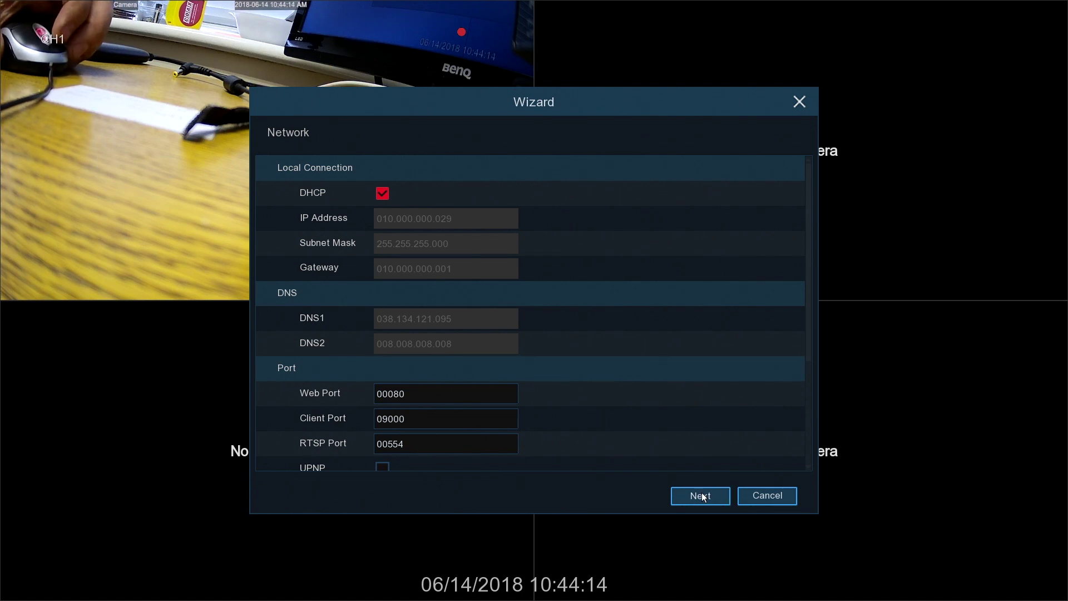
scroll(544, 244, down, 5)
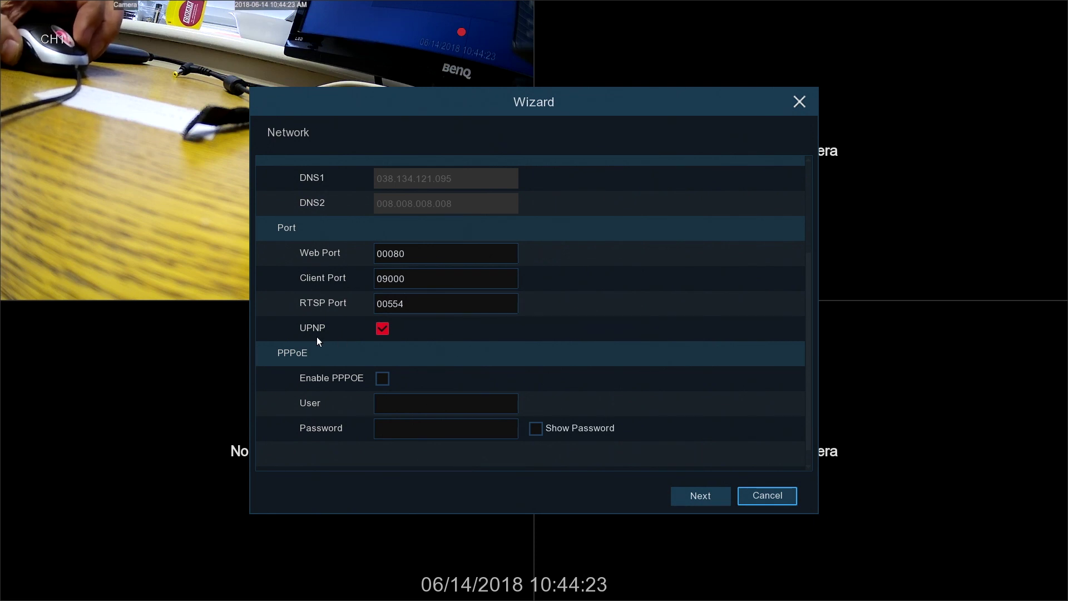
click(705, 497)
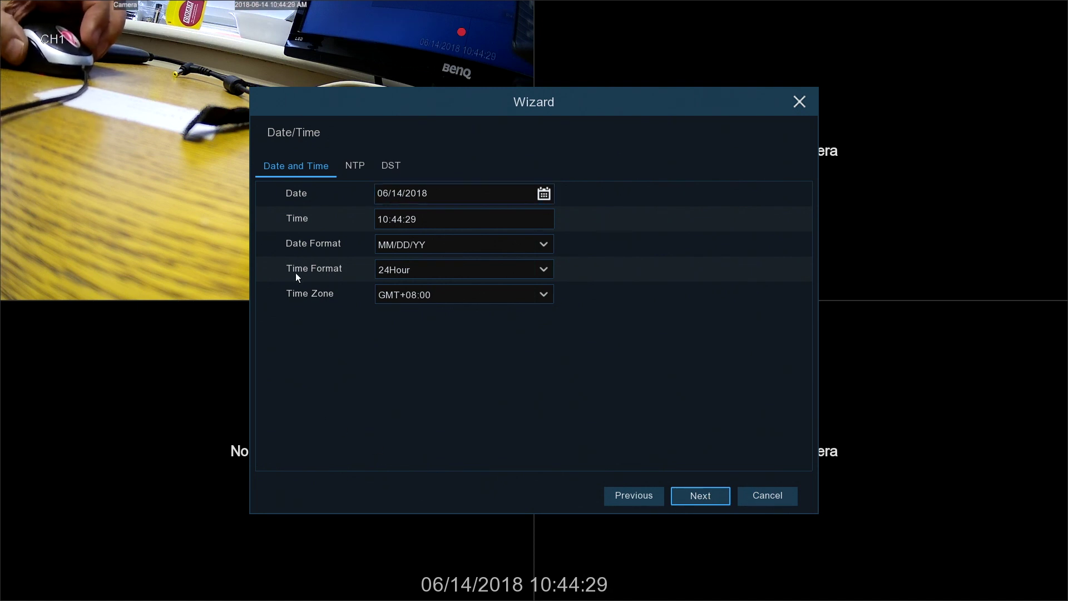
Step: Set the date format to DD/MM/YY and the time zone to GMT
click(540, 244)
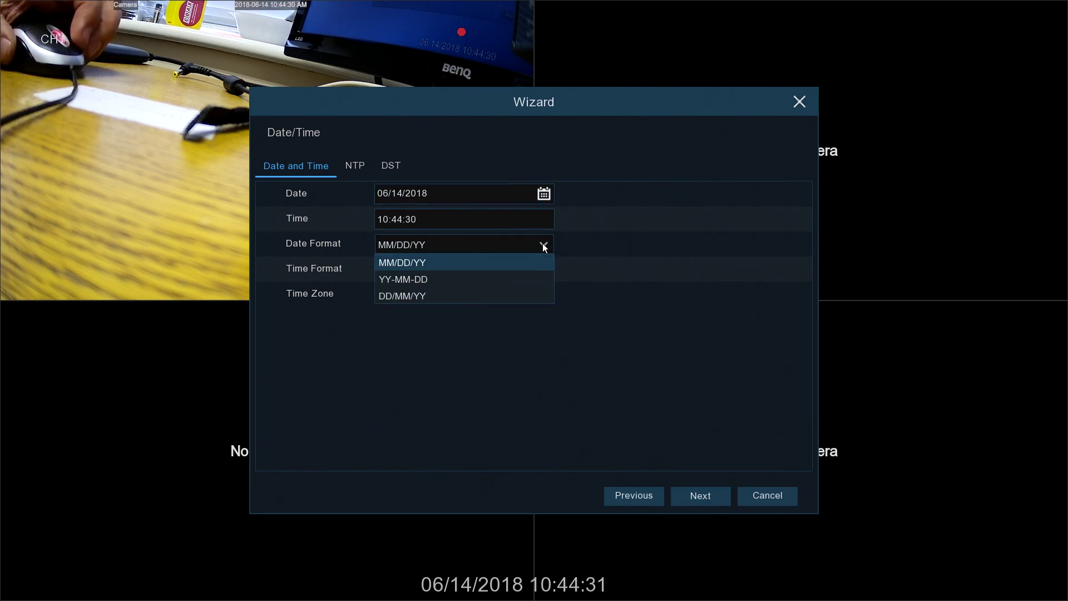
click(402, 295)
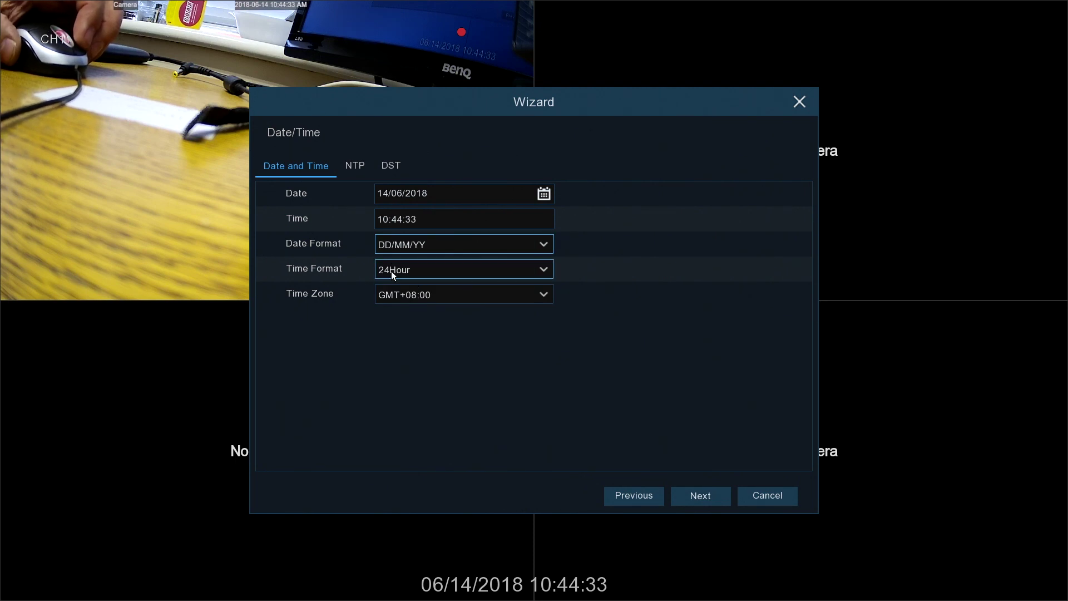
click(526, 293)
scroll(462, 351, up, 3)
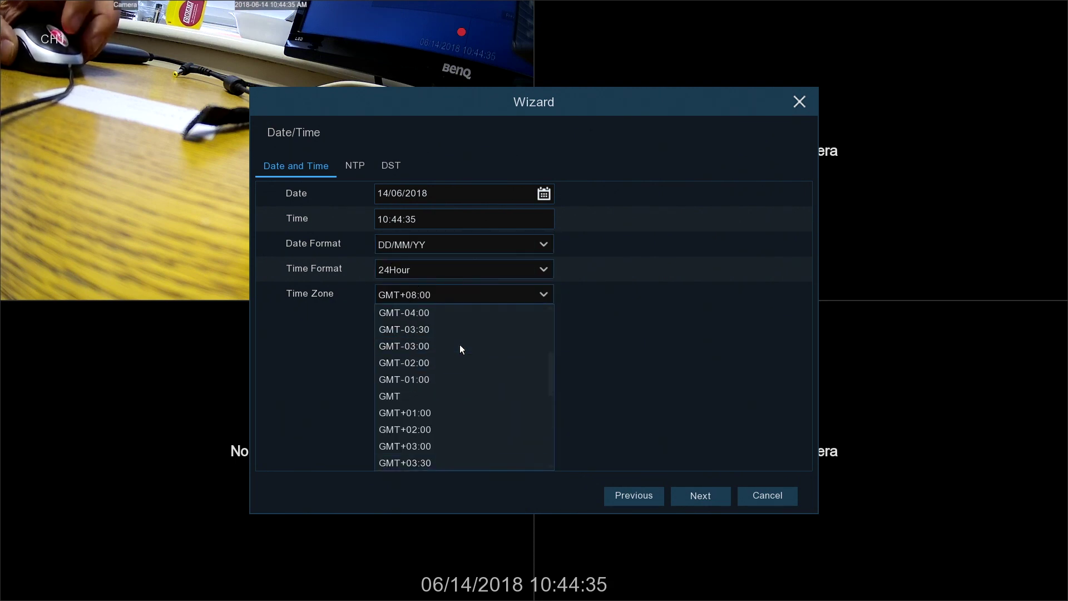
click(389, 397)
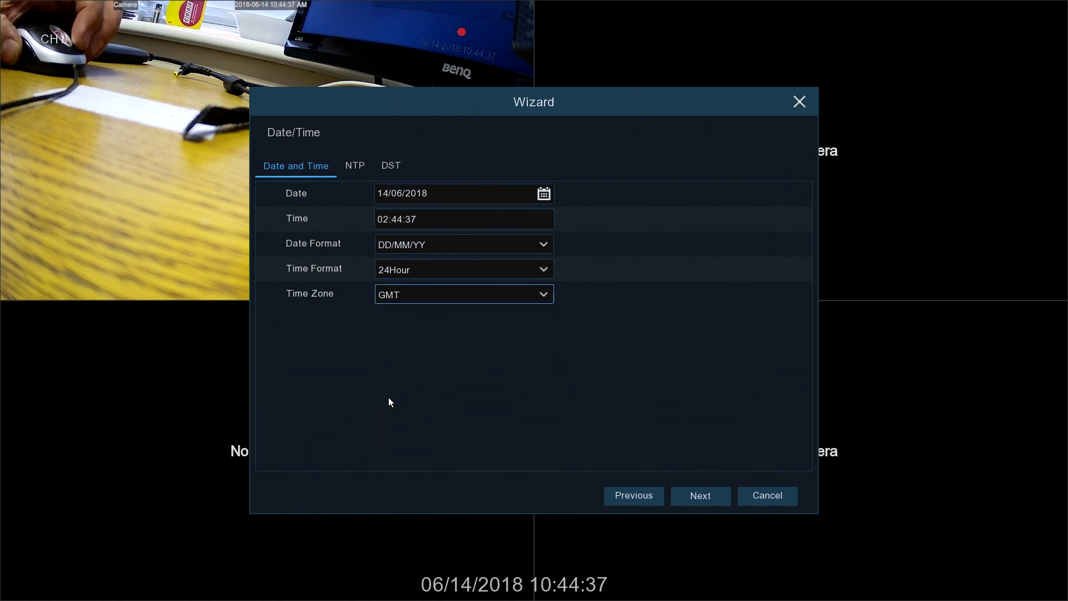
Step: Enable daylight saving starting on March's 2nd Sunday
click(390, 167)
click(348, 194)
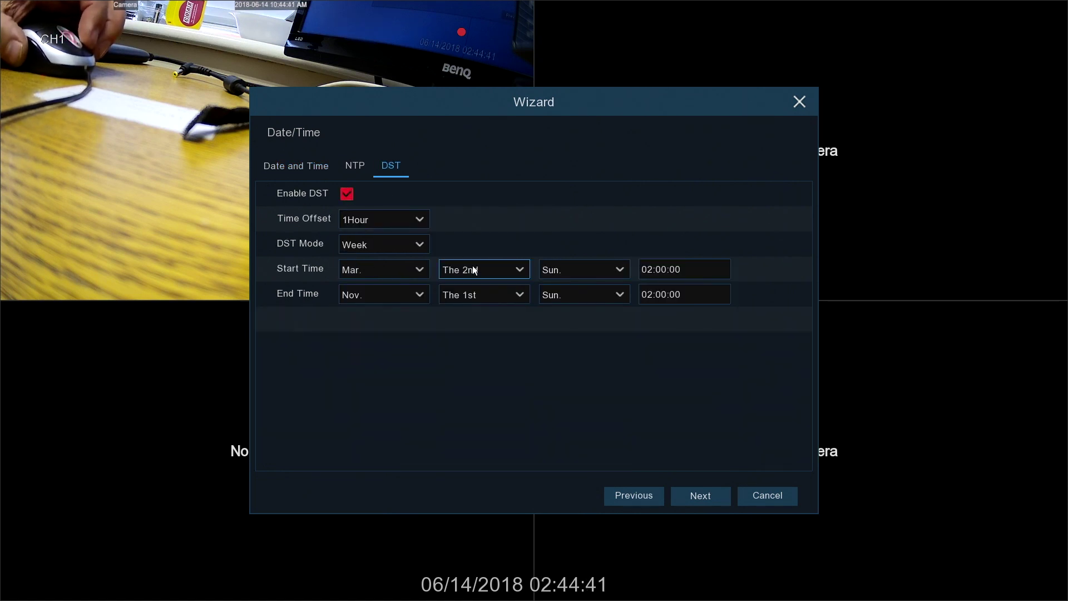
click(484, 268)
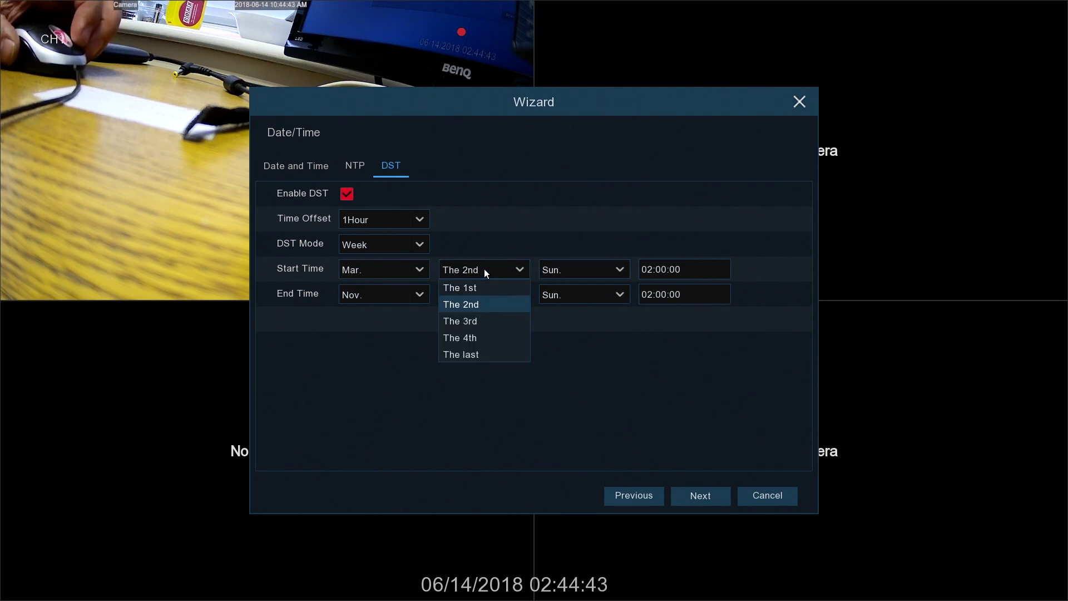
click(483, 268)
click(363, 270)
click(363, 270)
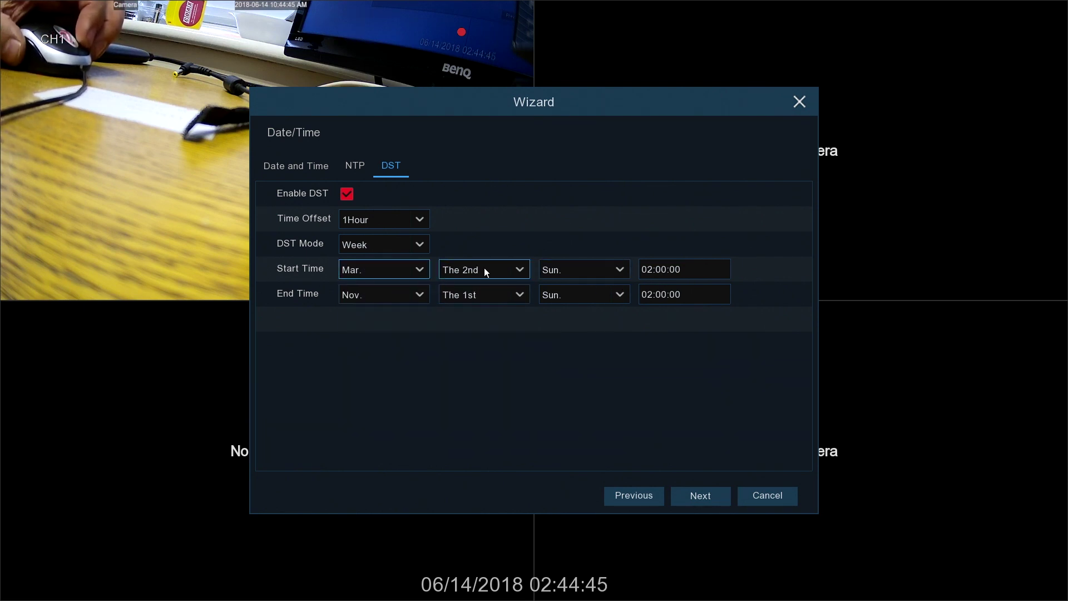
click(583, 271)
click(583, 270)
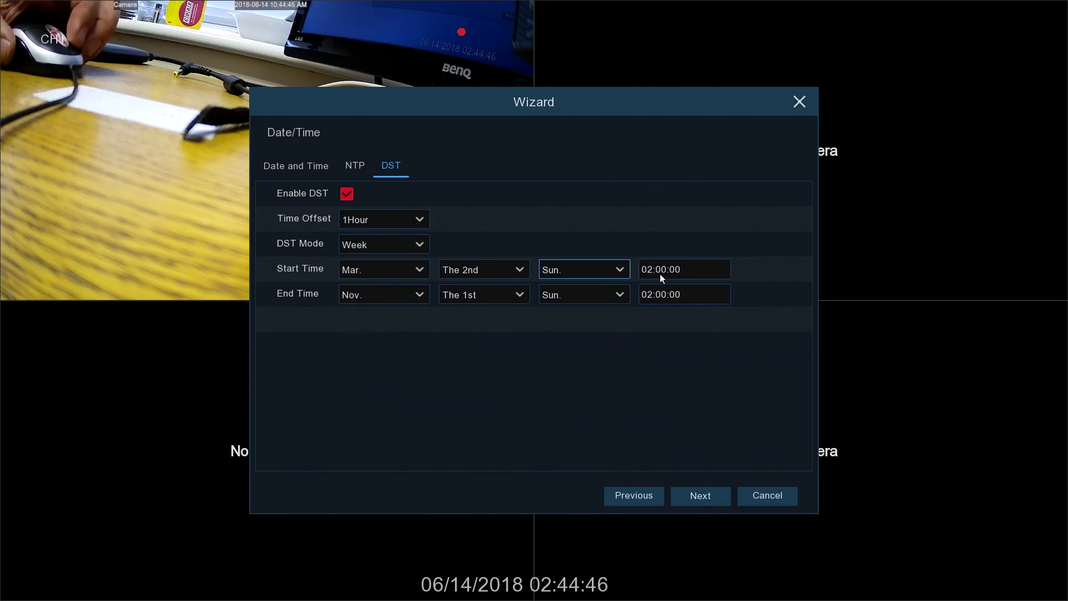
Step: Enable NTP sync with pool.ntp.org and update the clock now
click(347, 194)
click(355, 166)
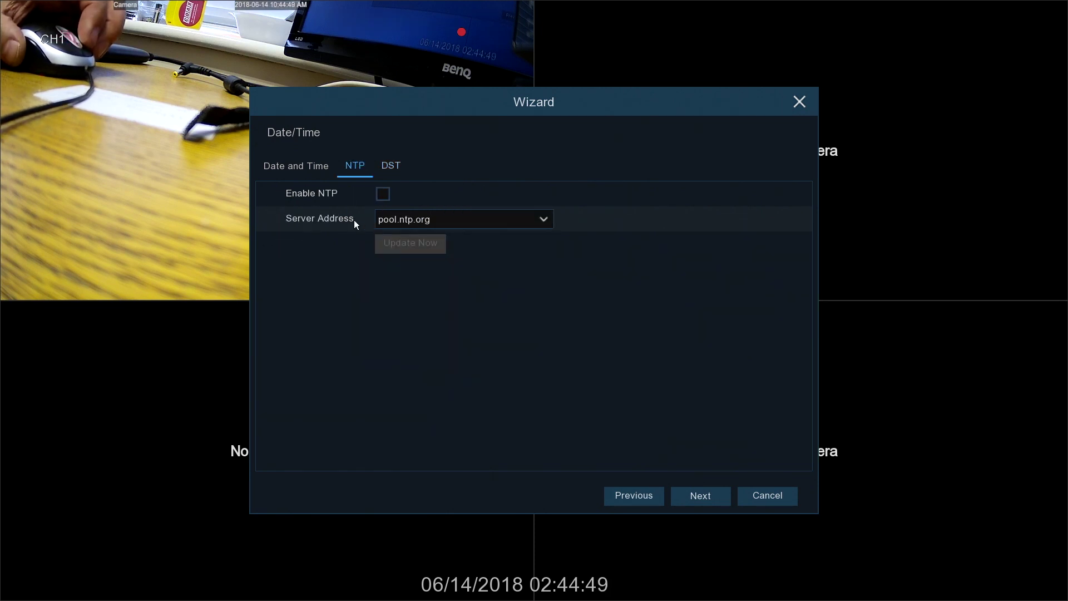
click(384, 195)
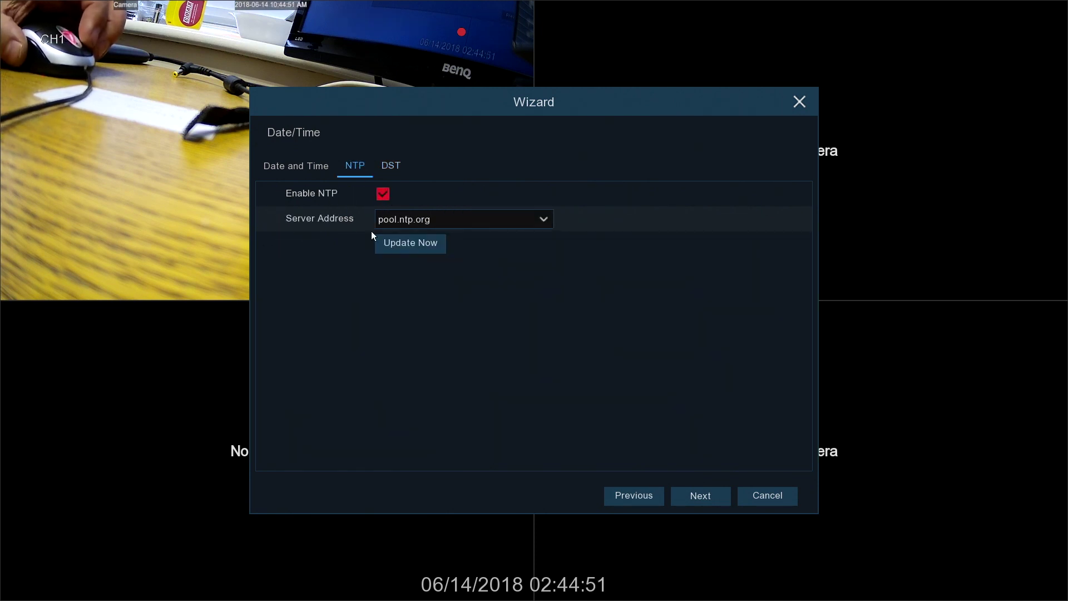
click(411, 243)
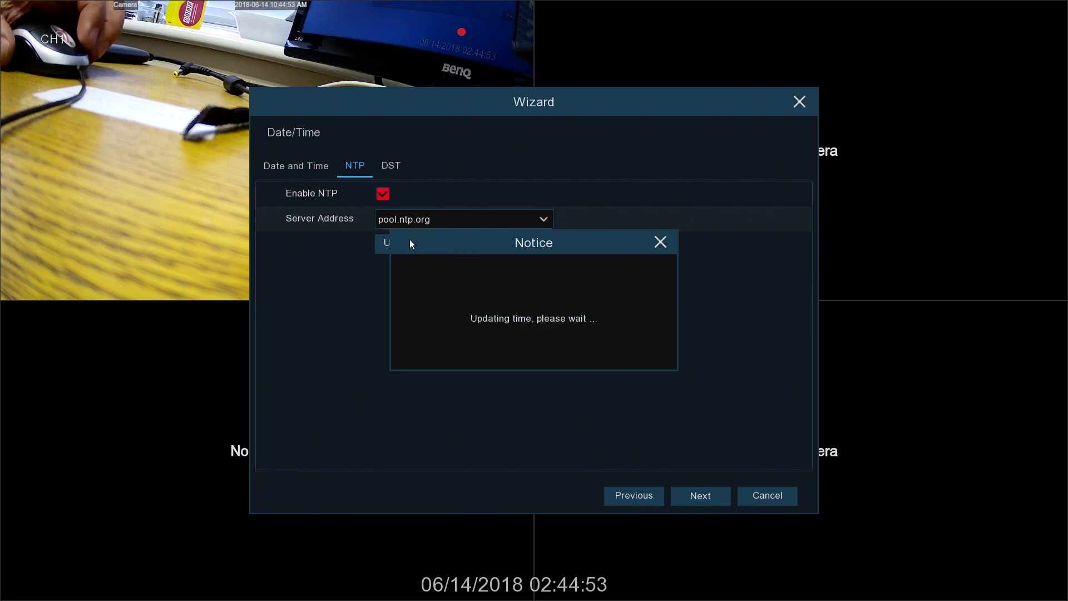
click(321, 165)
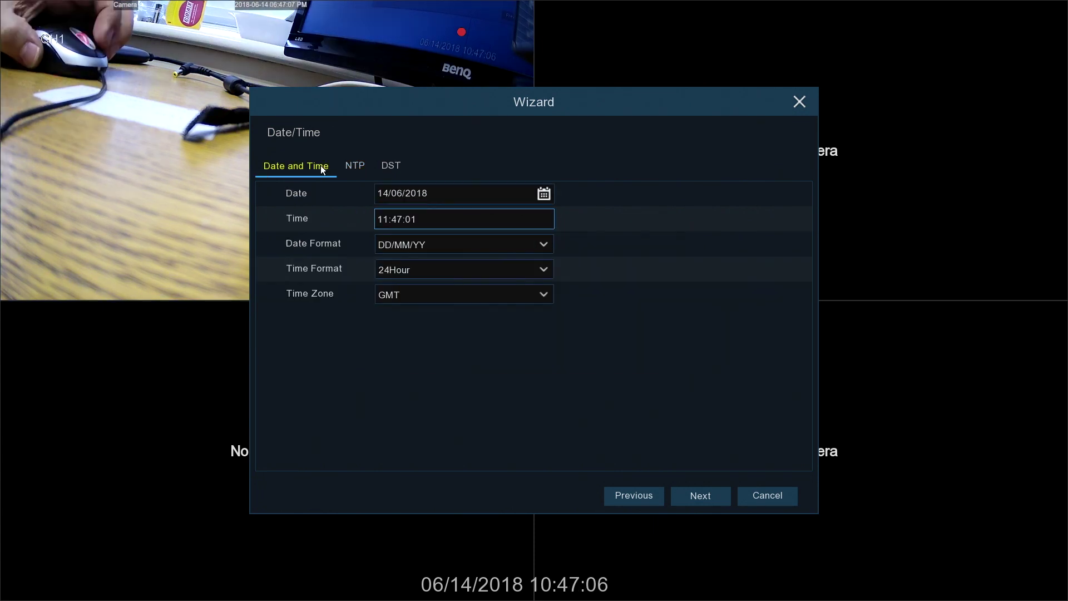
click(353, 167)
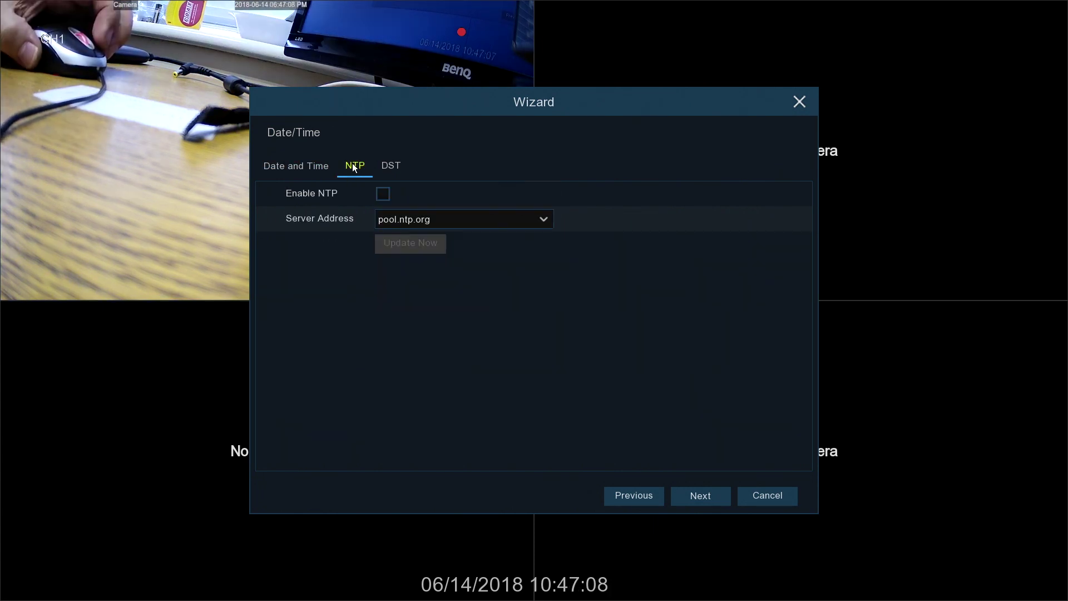
click(383, 195)
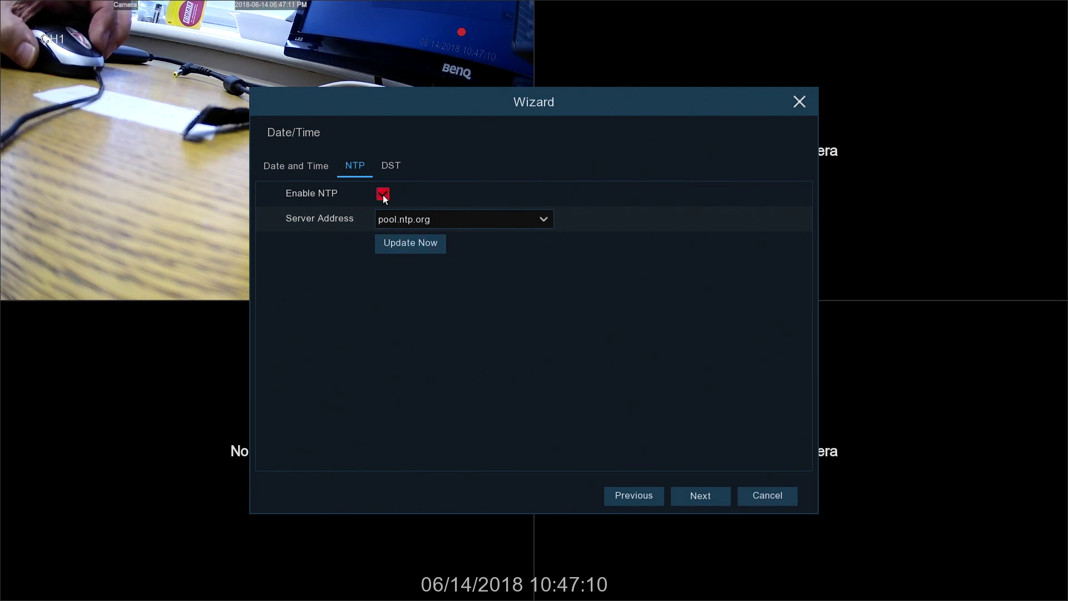
click(410, 243)
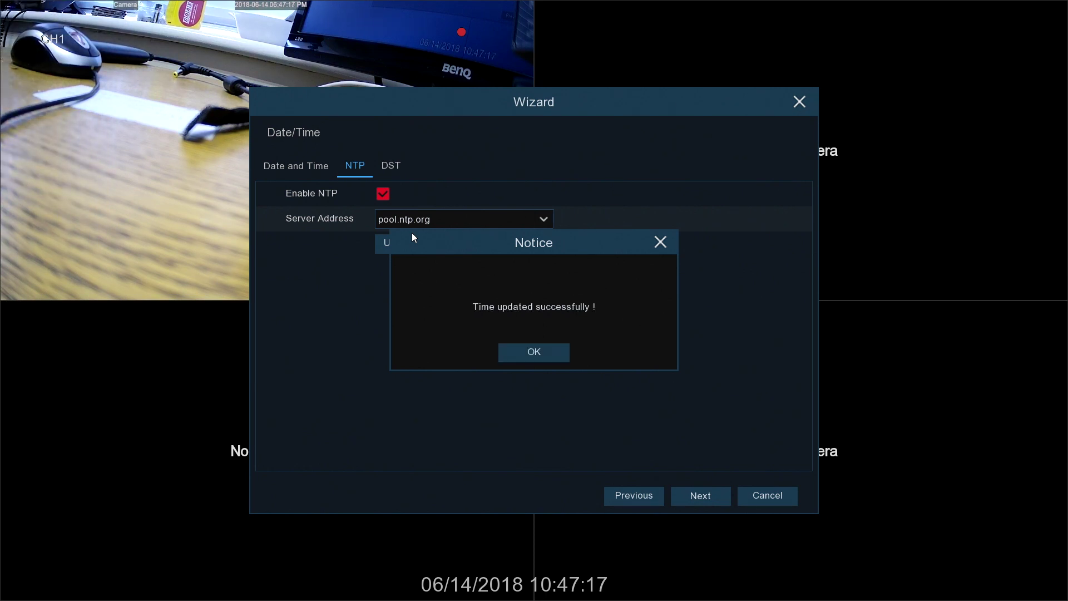
click(526, 349)
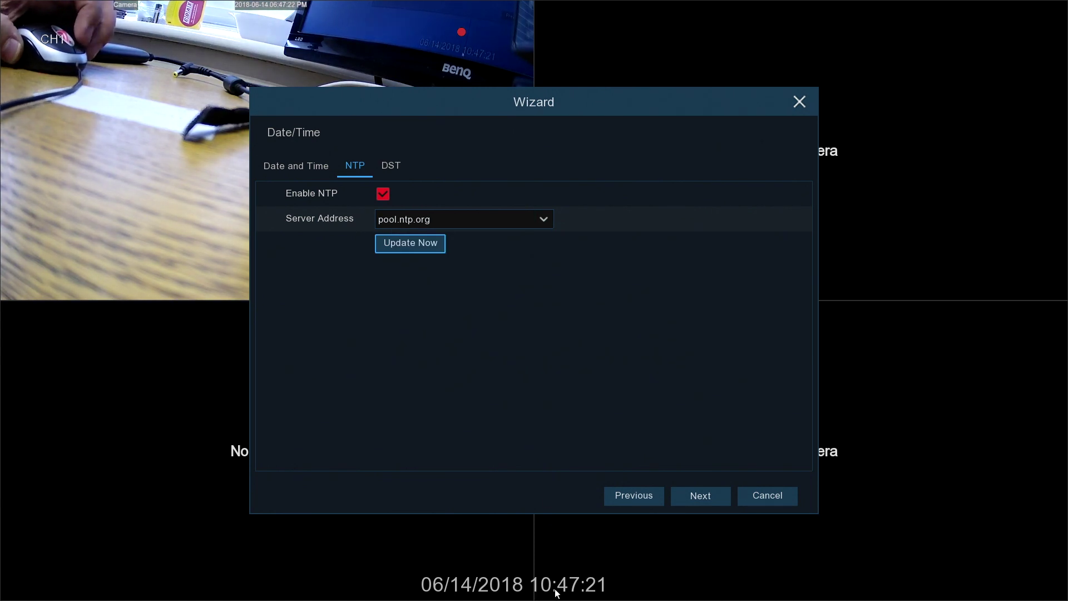
Step: Turn daylight saving back on and continue to the IP Camera step
click(390, 167)
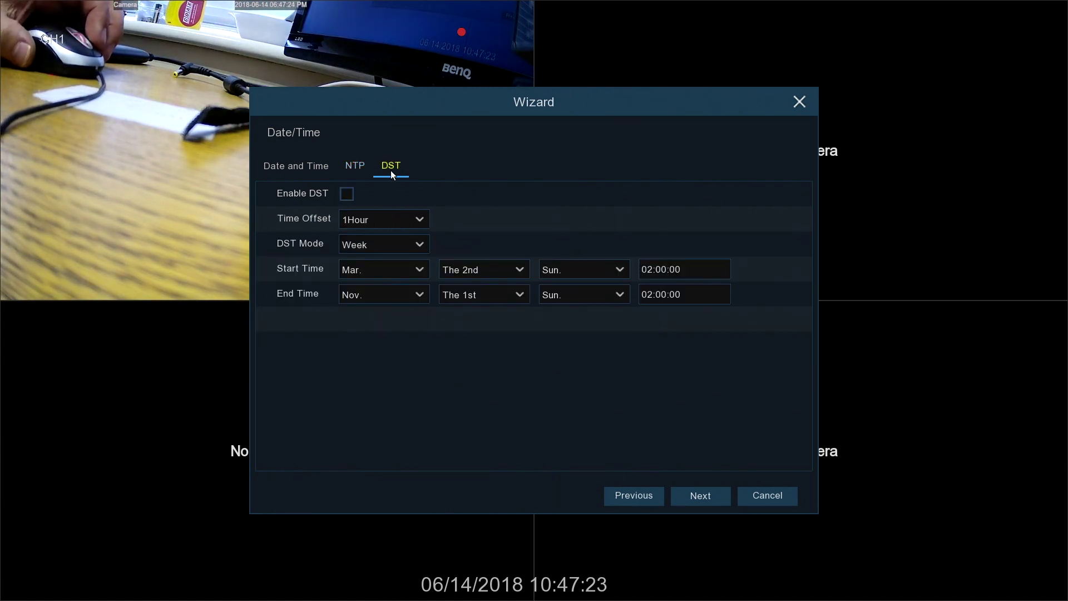
click(347, 194)
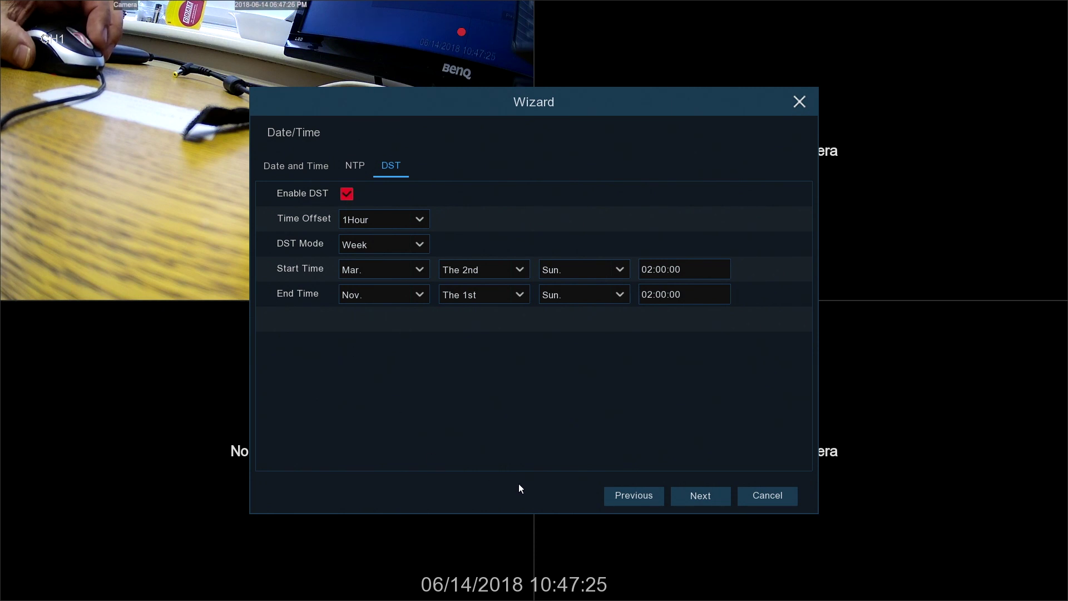
click(702, 496)
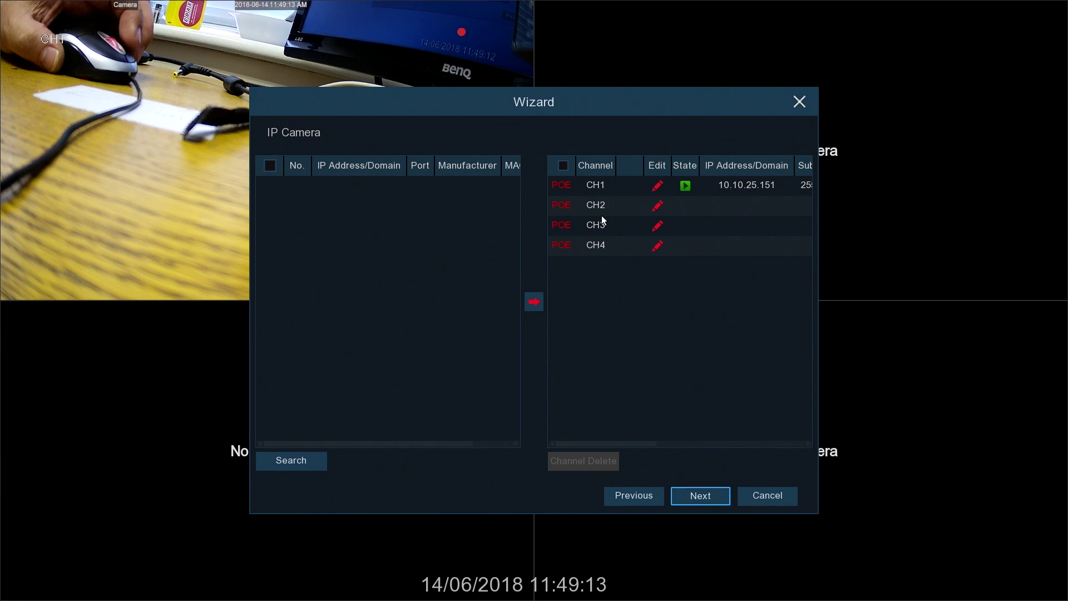
Step: Switch channel CH2 to Manual Mode
click(659, 207)
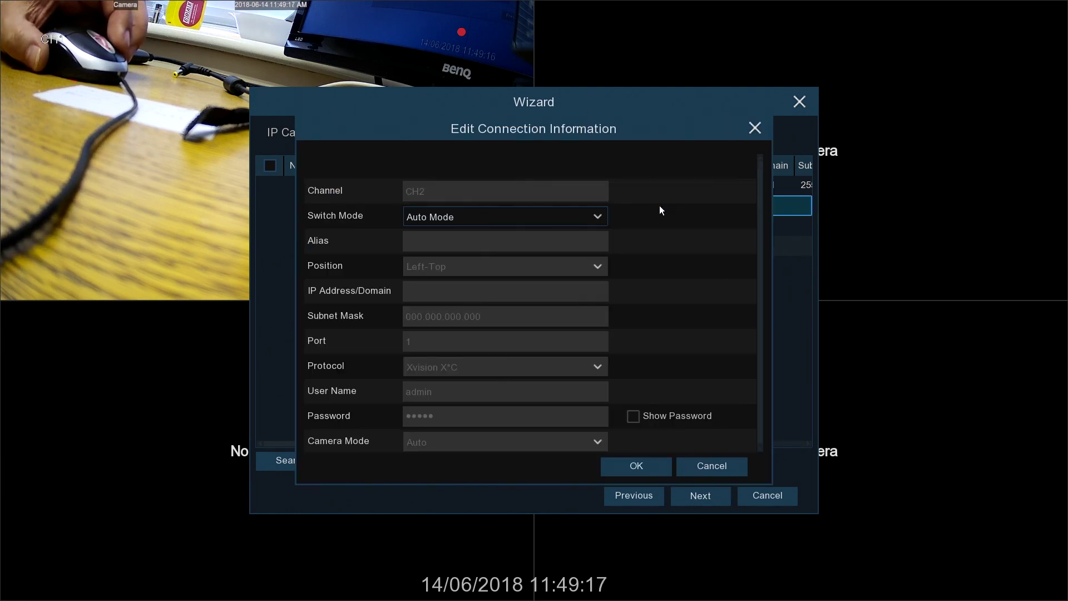
click(462, 215)
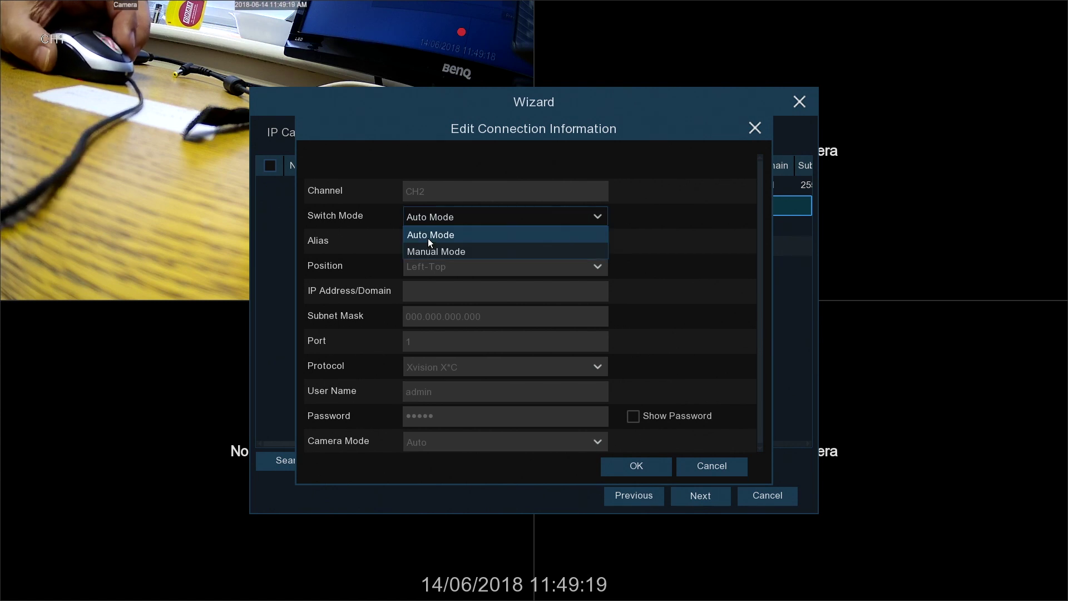
click(427, 248)
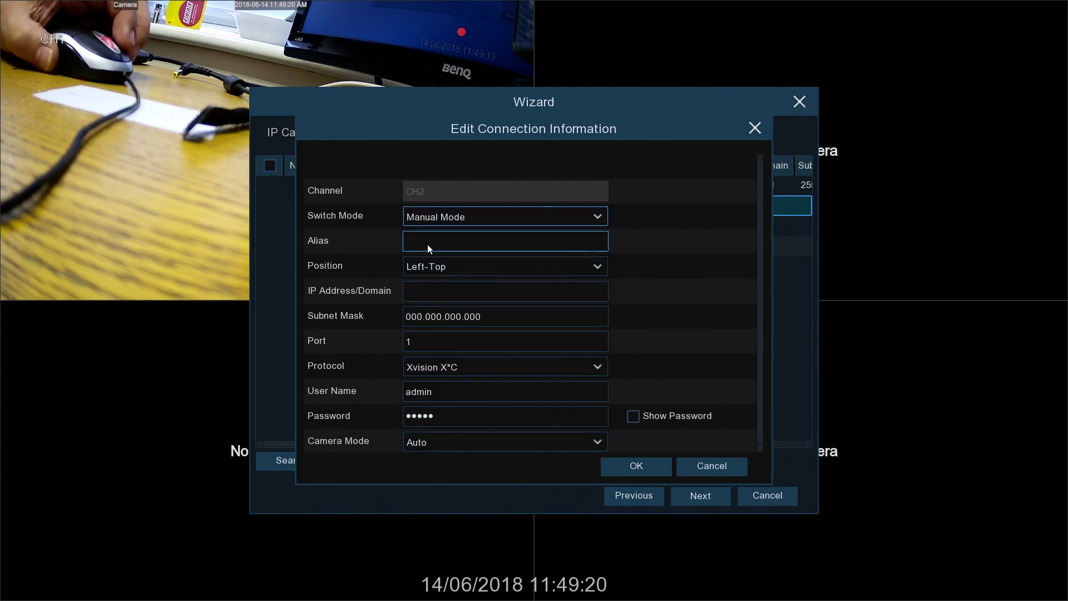
click(644, 464)
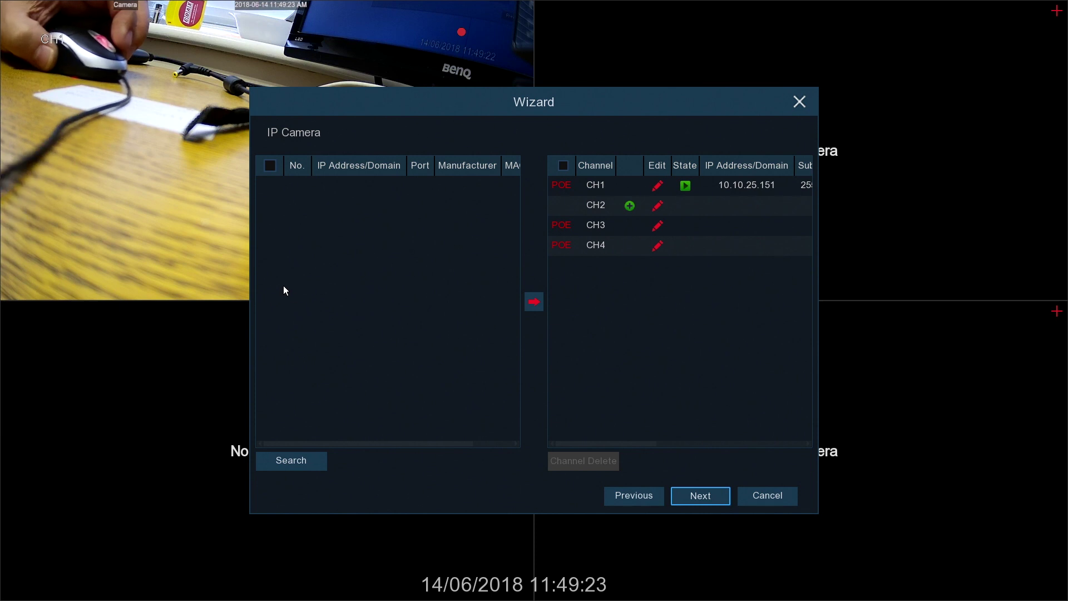
Step: Search the network and add the camera at 10.0.0.163 to CH2
click(293, 461)
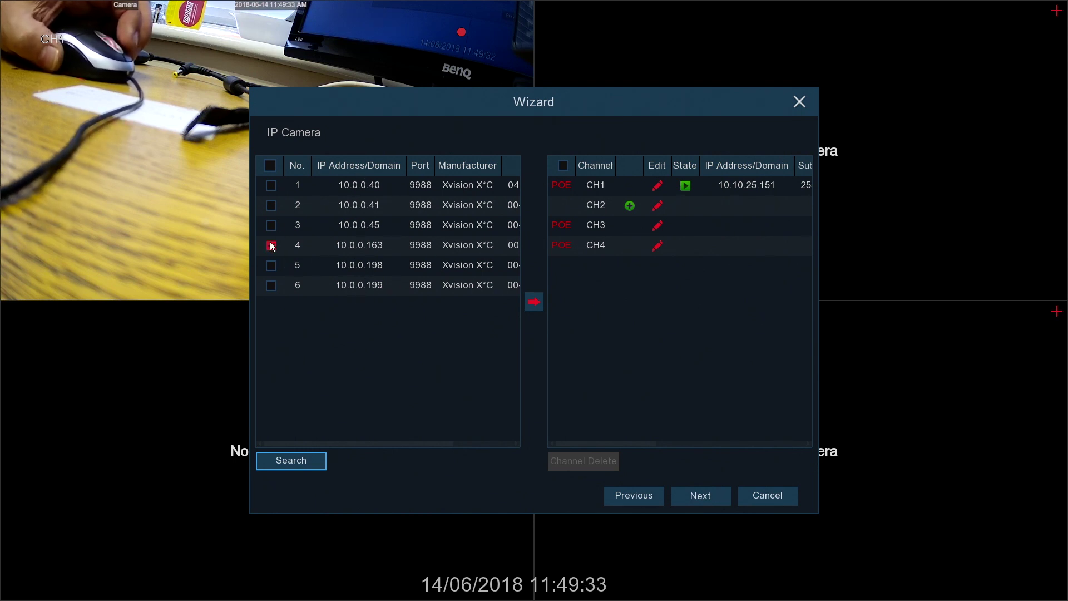
click(533, 302)
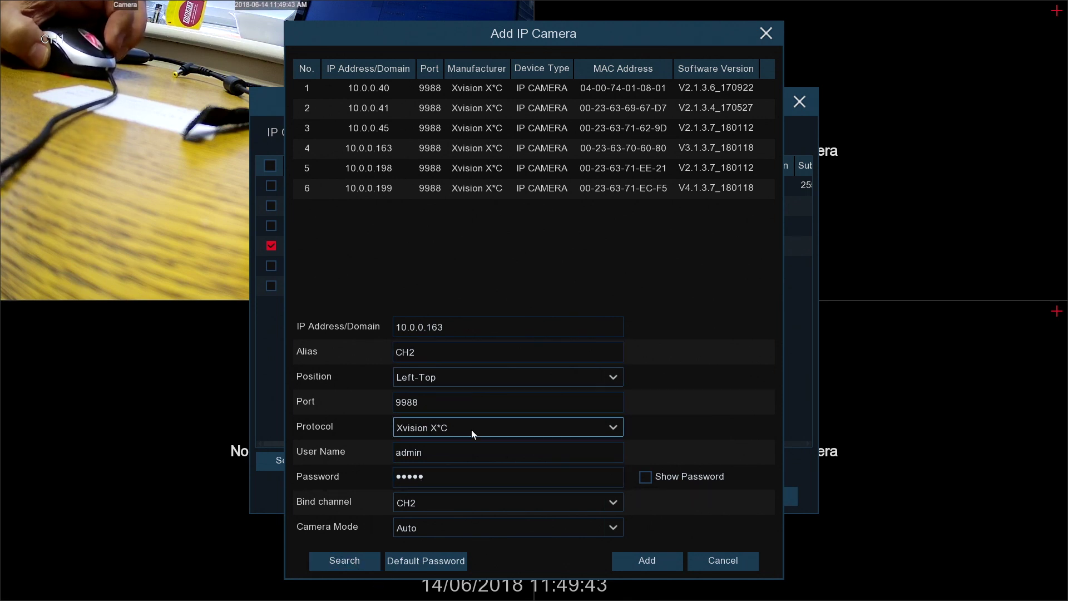
click(636, 559)
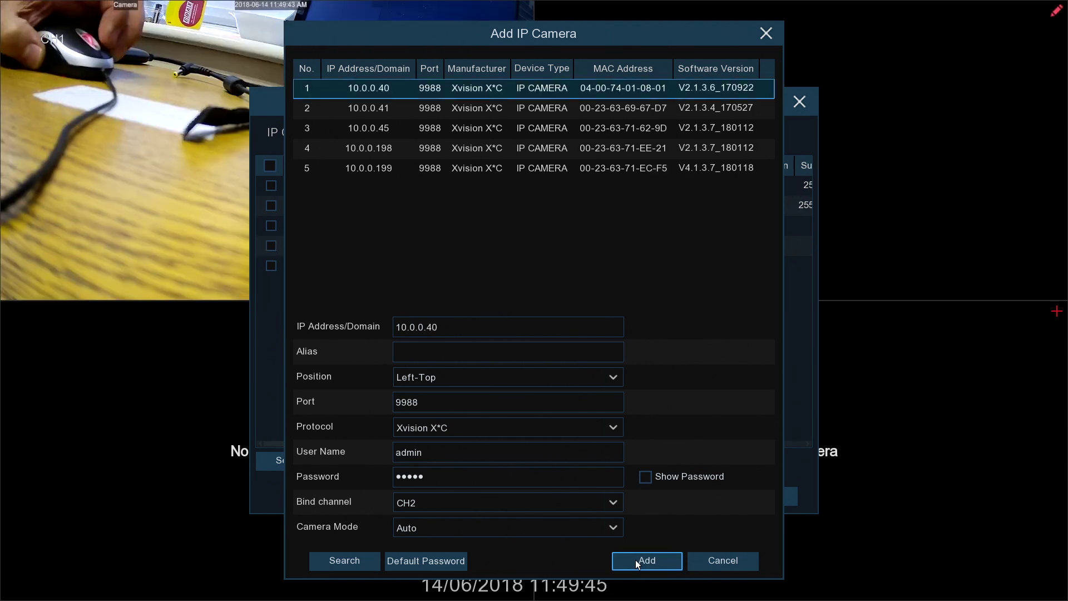
Step: Switch CH3 to Manual Mode and bind the camera at 10.0.0.41 to it
click(720, 560)
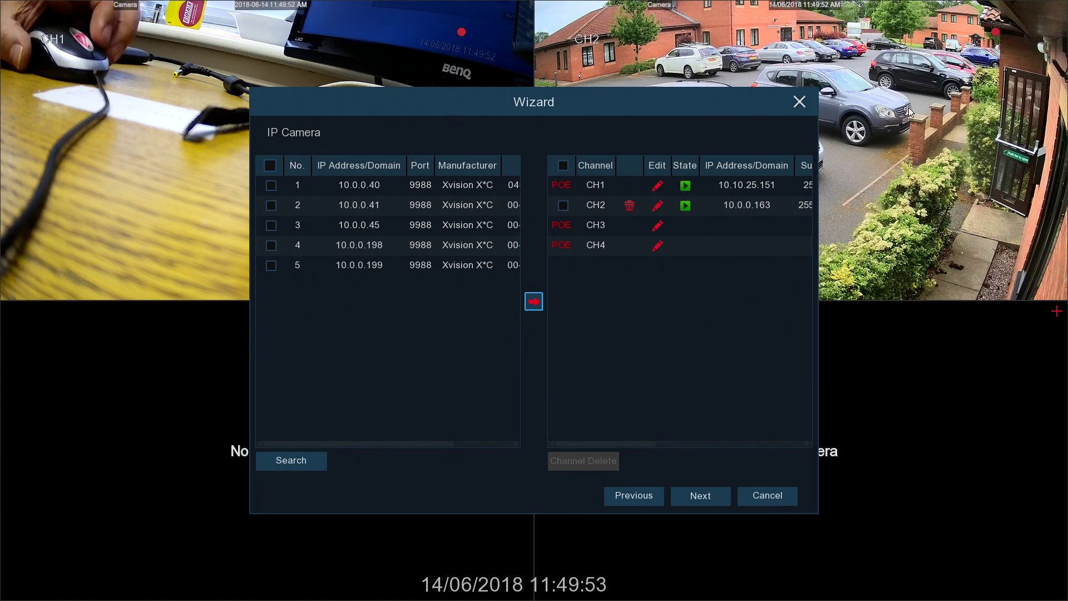
click(271, 205)
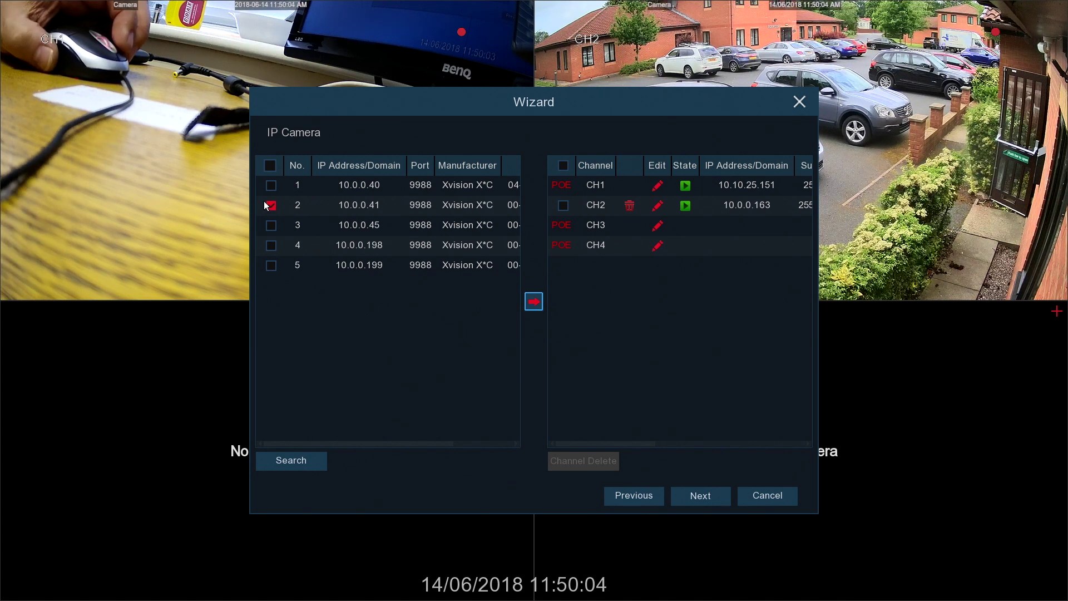
click(657, 225)
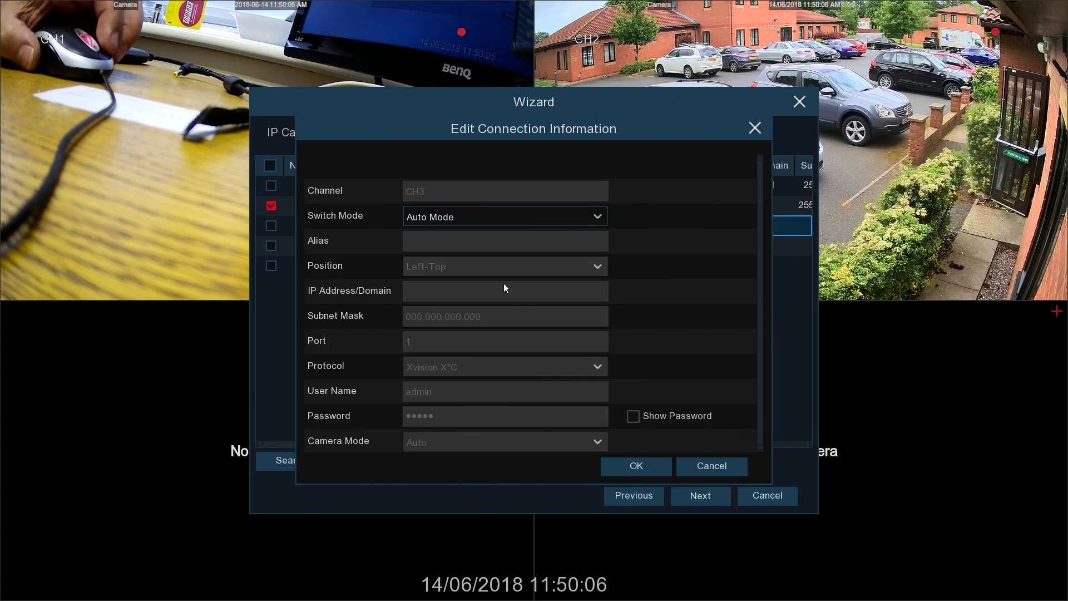
click(466, 213)
click(445, 249)
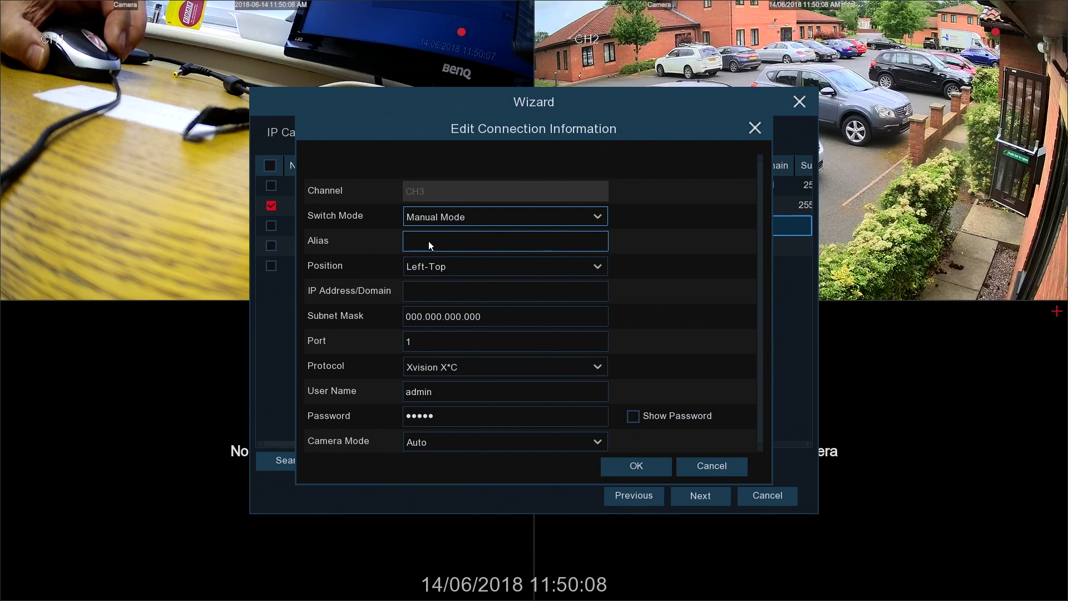
click(635, 467)
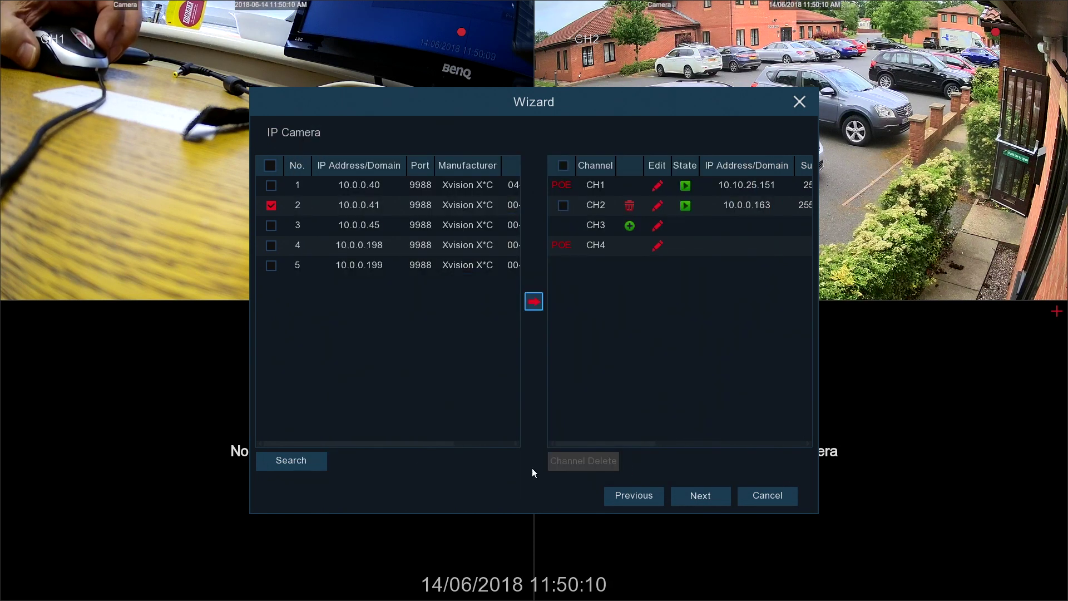
click(534, 302)
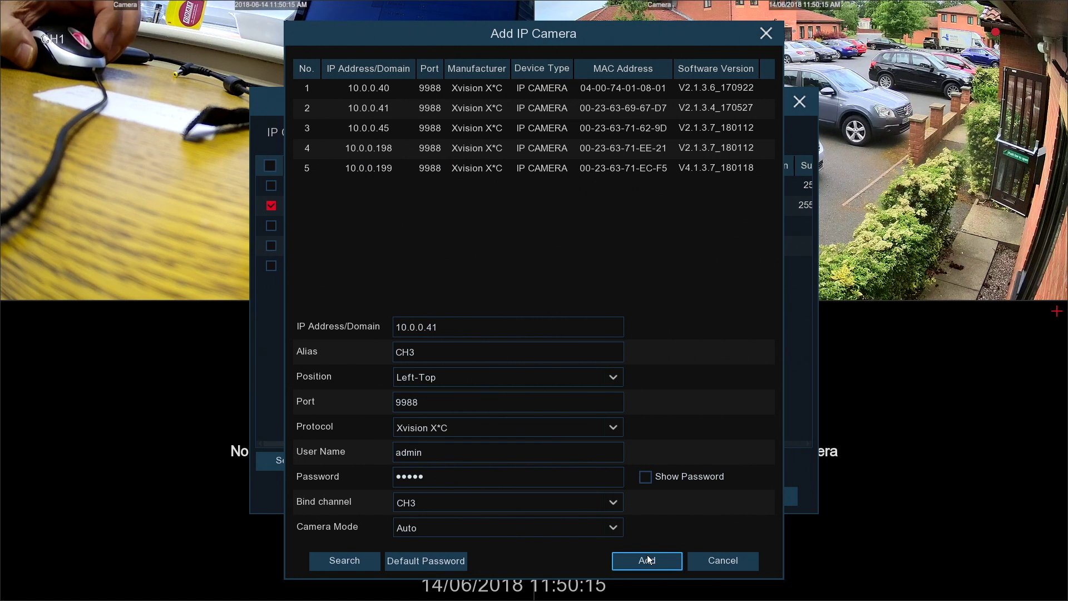
click(646, 559)
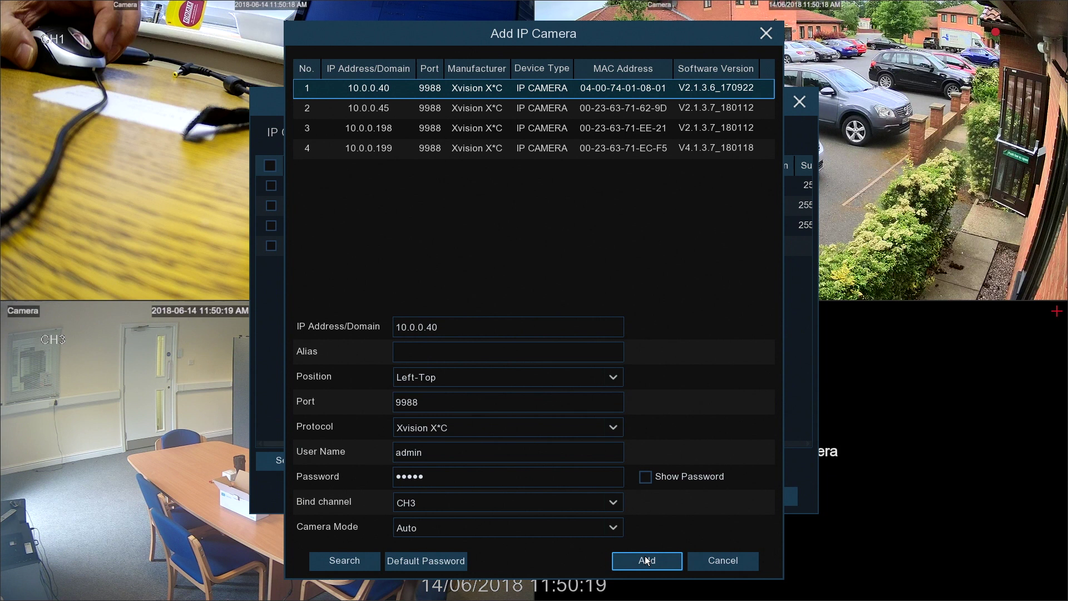
click(723, 561)
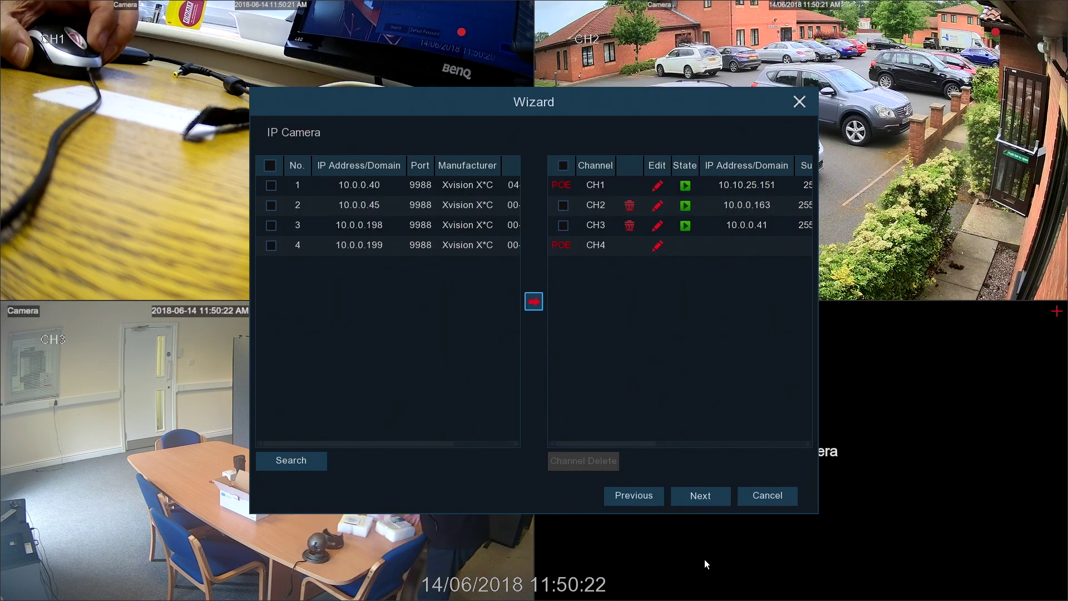
Step: On the Disk page, change overwrite from 7Days to Auto and continue
click(706, 497)
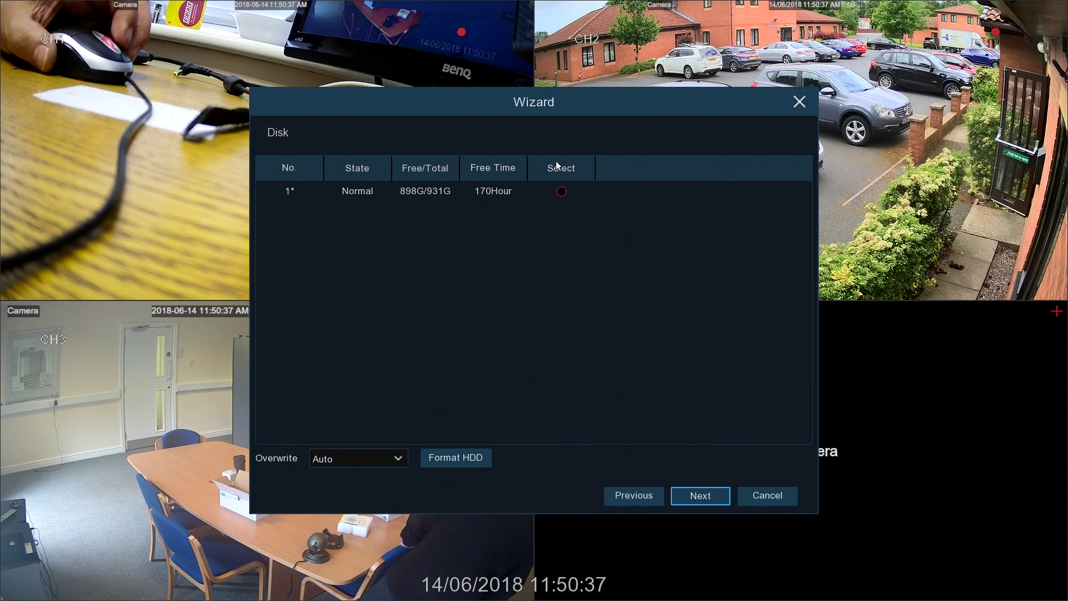
click(562, 191)
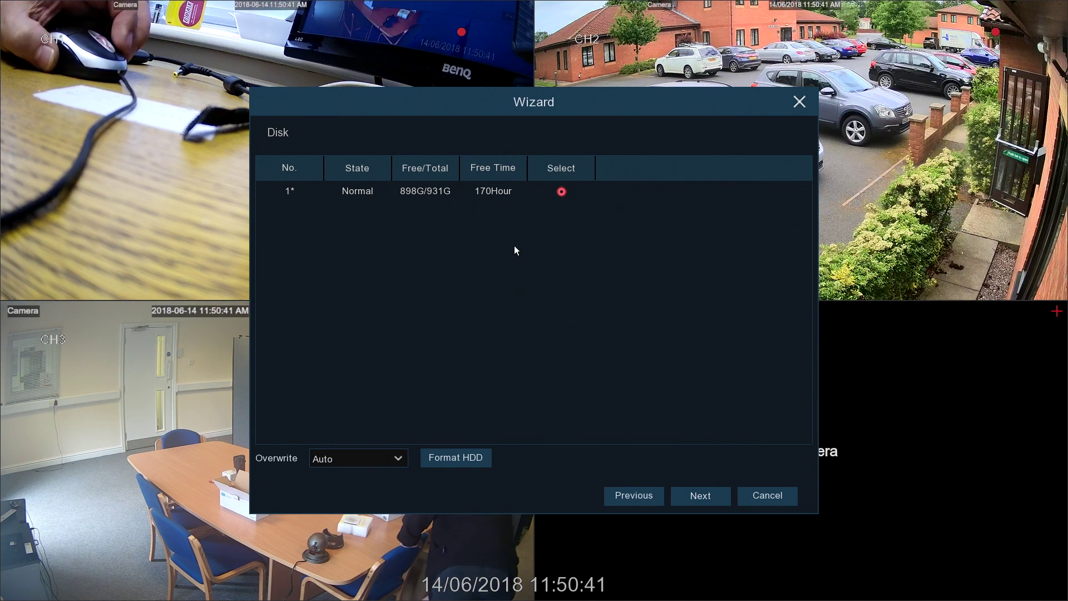
click(562, 192)
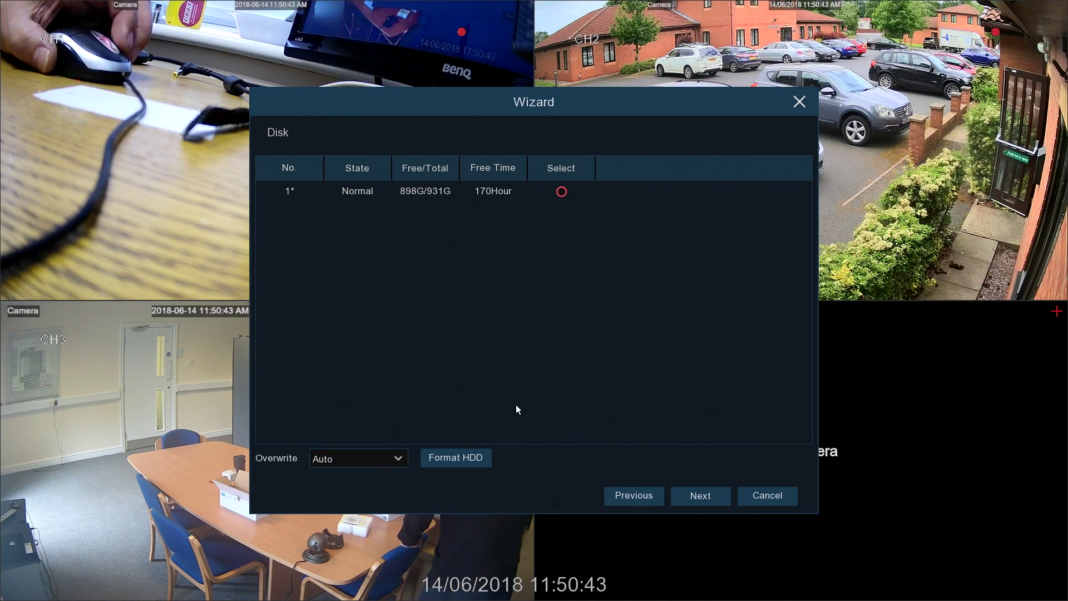
click(376, 454)
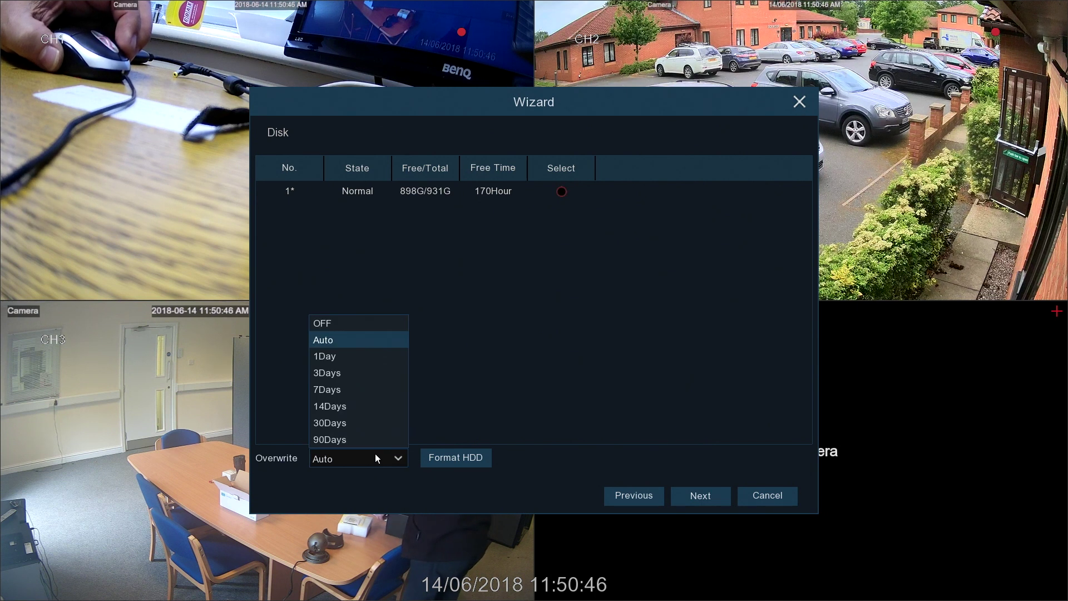
click(335, 394)
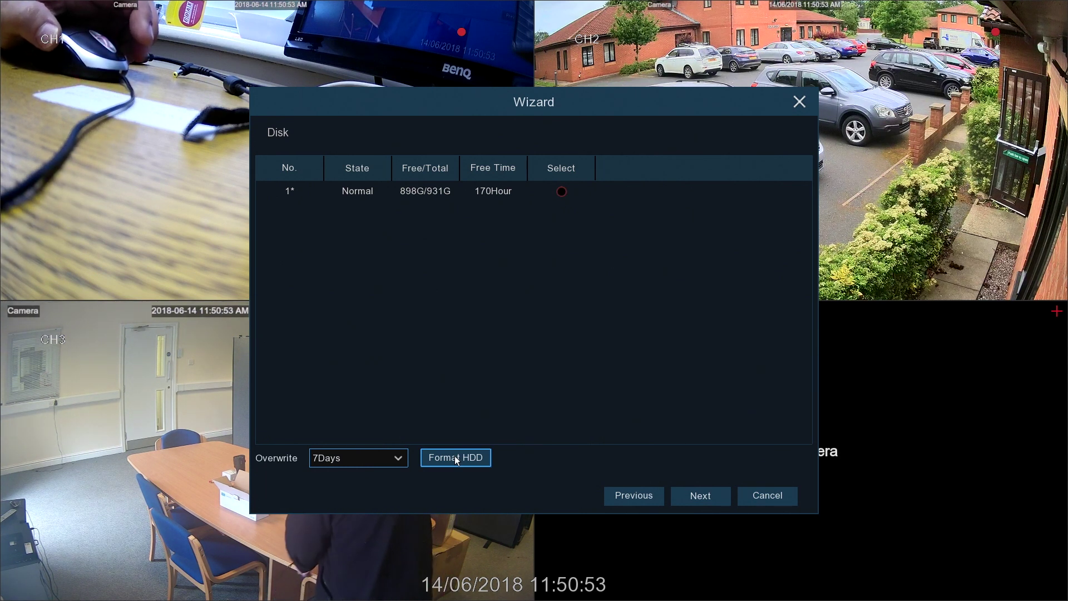
click(396, 456)
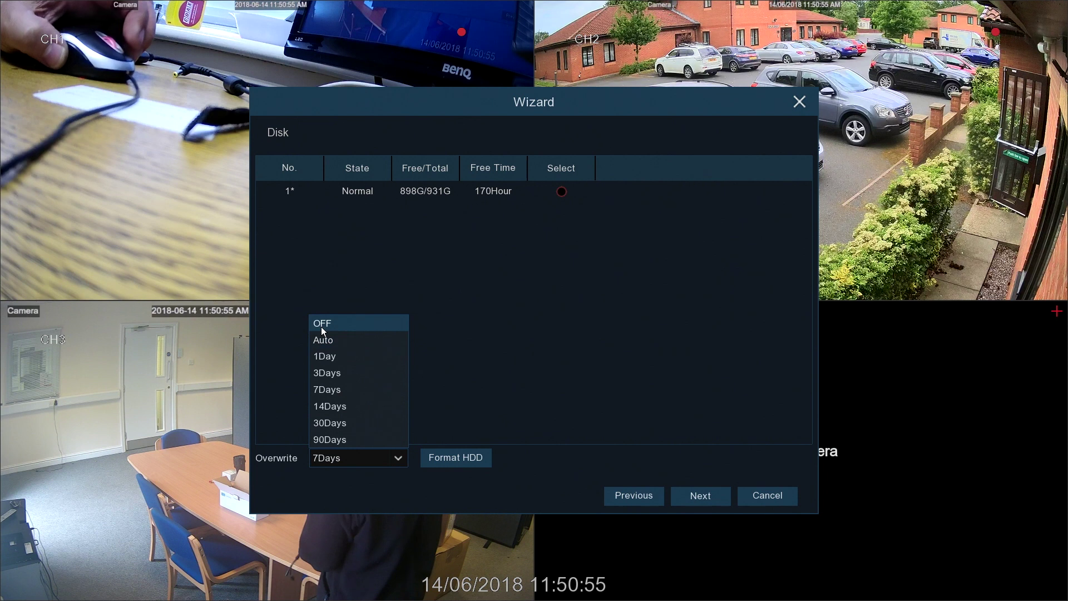
click(328, 342)
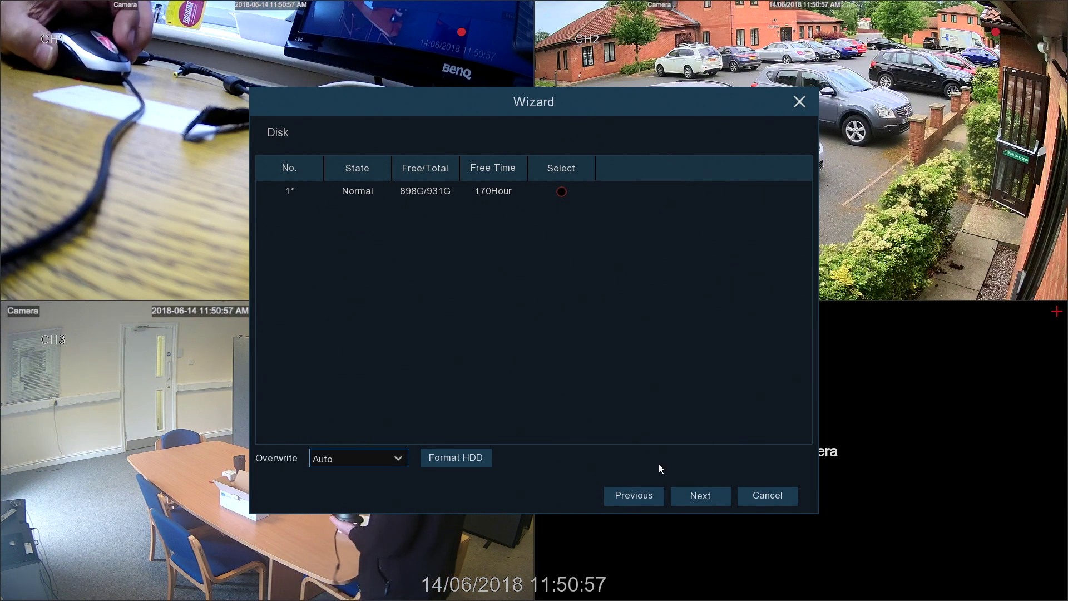
click(701, 497)
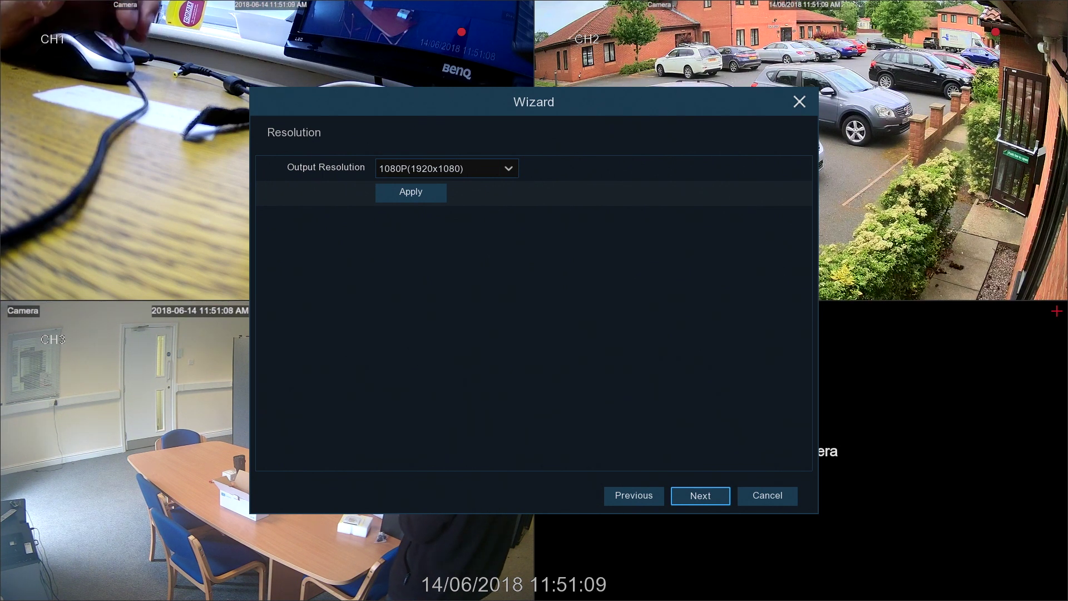
Step: Keep output resolution at 1080P(1920x1080) and continue to the Mobile page
click(509, 168)
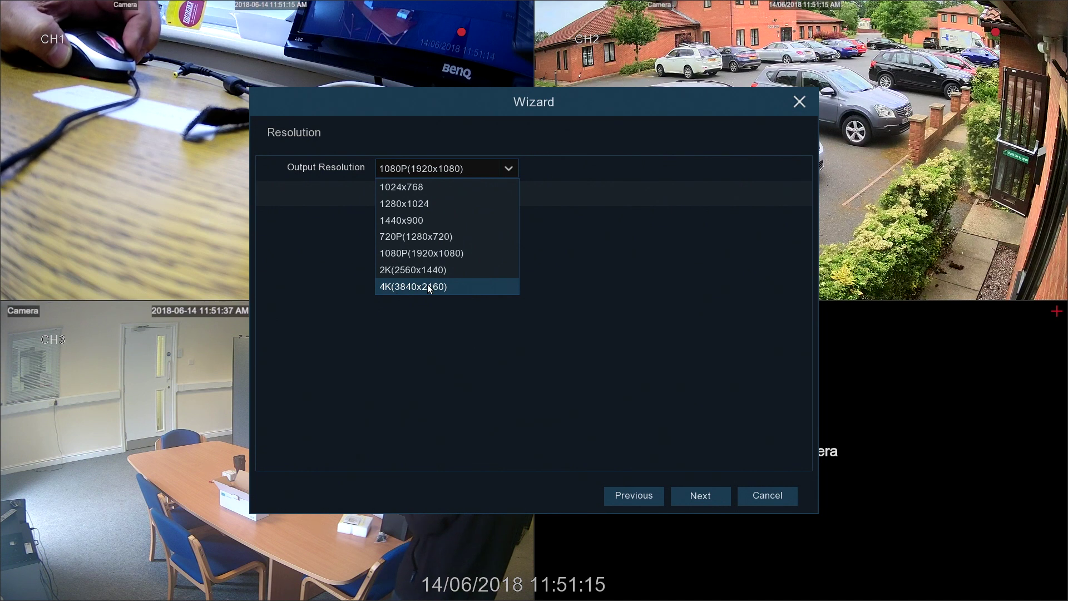
click(626, 272)
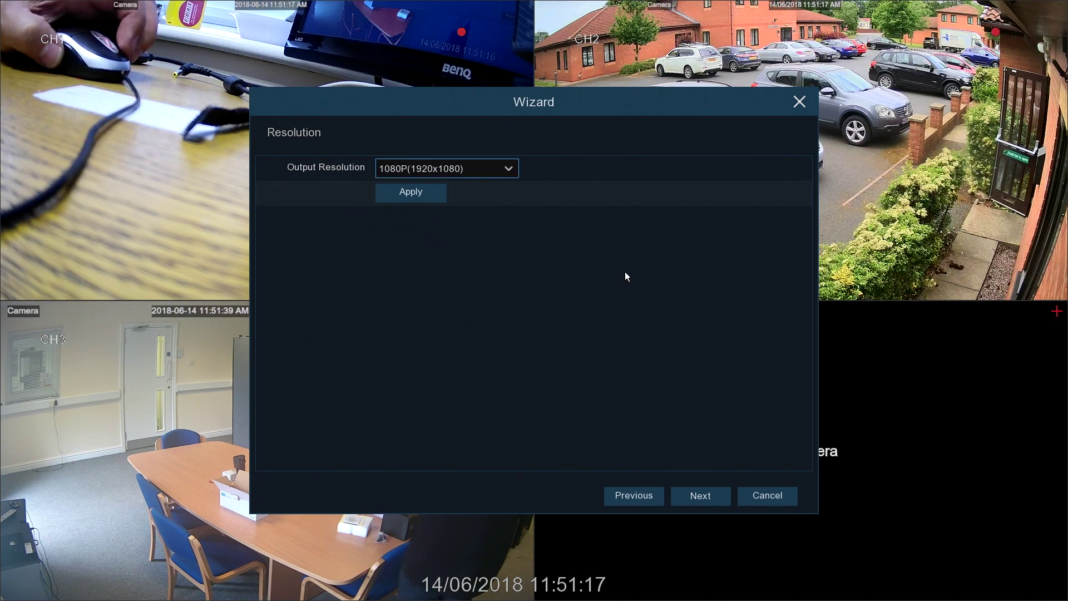
click(704, 498)
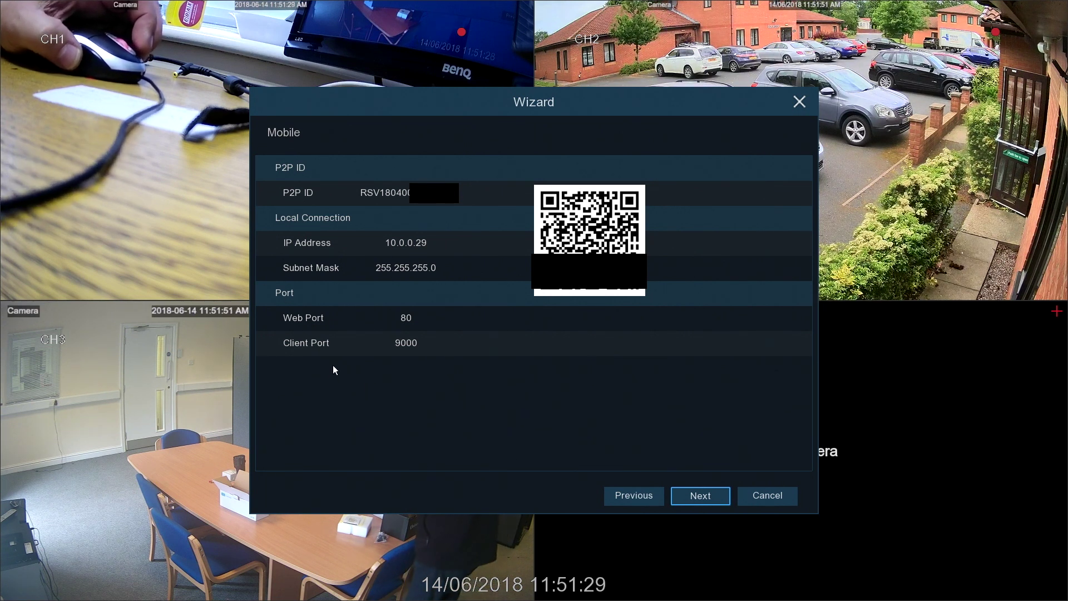
Step: Advance to the wizard's Summary page and tick 'Don't show this window next time'
click(701, 496)
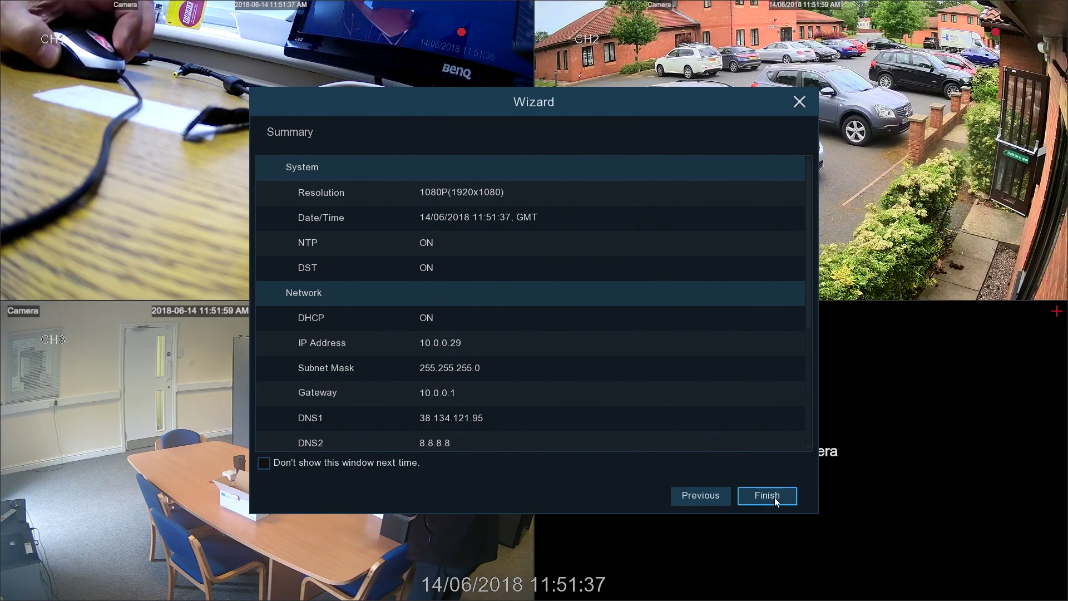
click(265, 463)
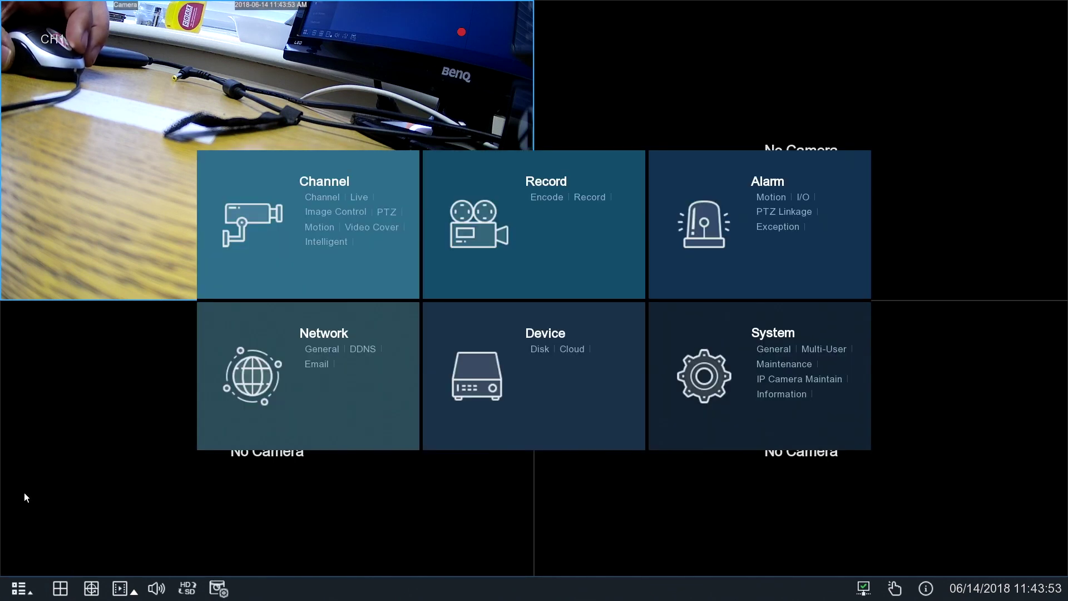
Step: Open the Record settings to show CH1's all-Normal record schedule
click(551, 180)
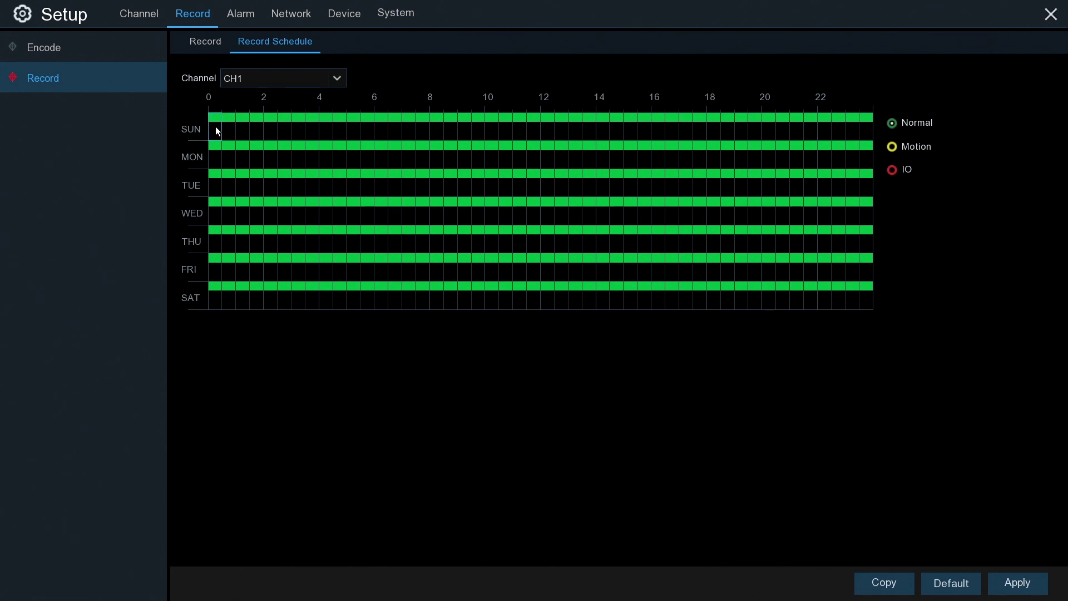
Step: Fill CH1's whole-week schedule with Motion recording, then display CH2's schedule
drag(216, 117, 935, 324)
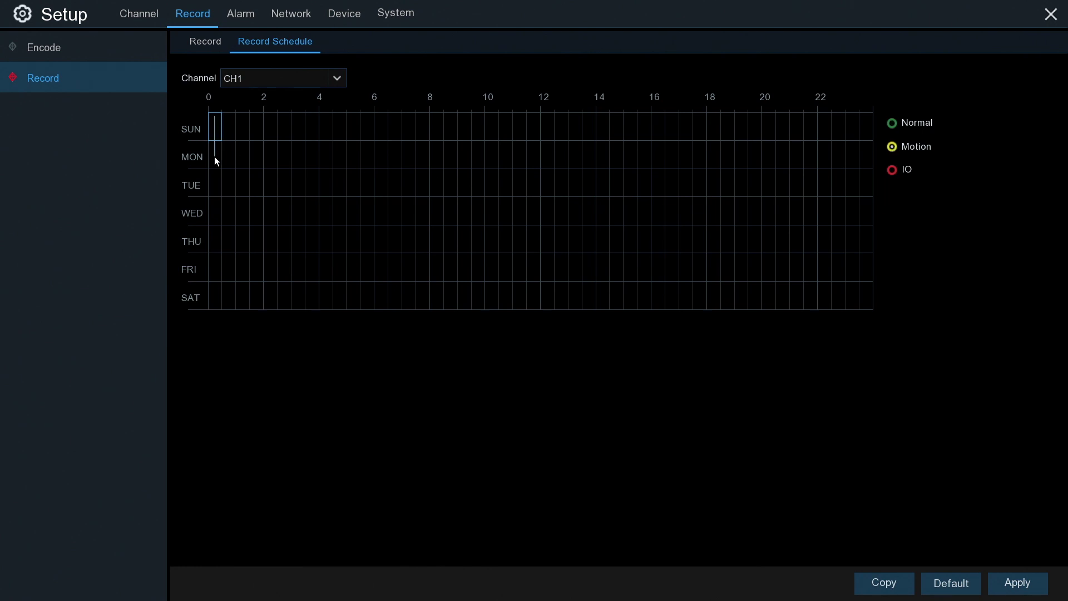
drag(216, 161, 924, 348)
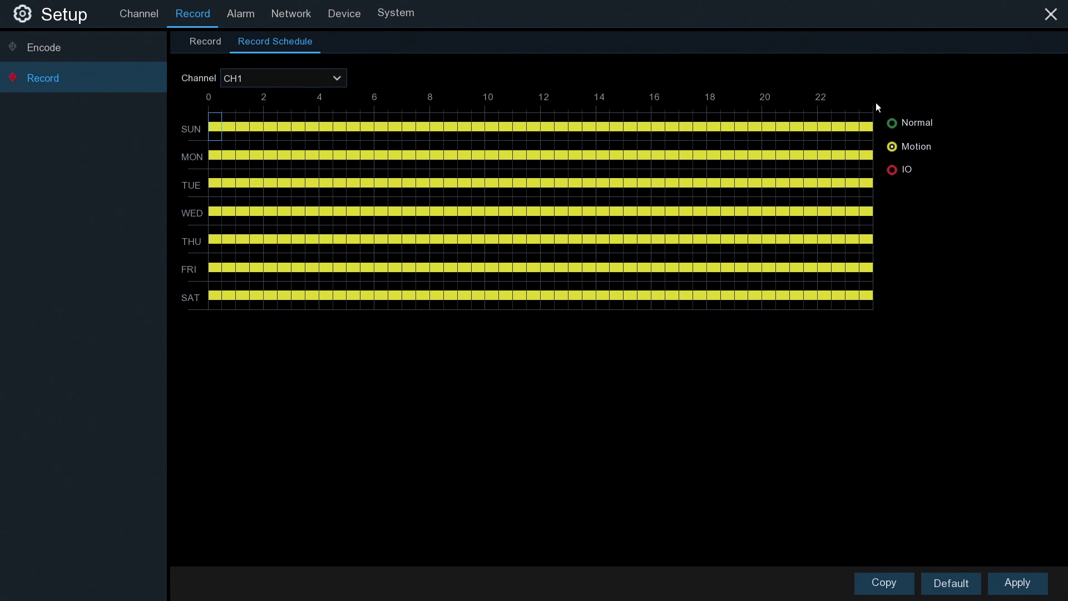
click(252, 78)
click(254, 113)
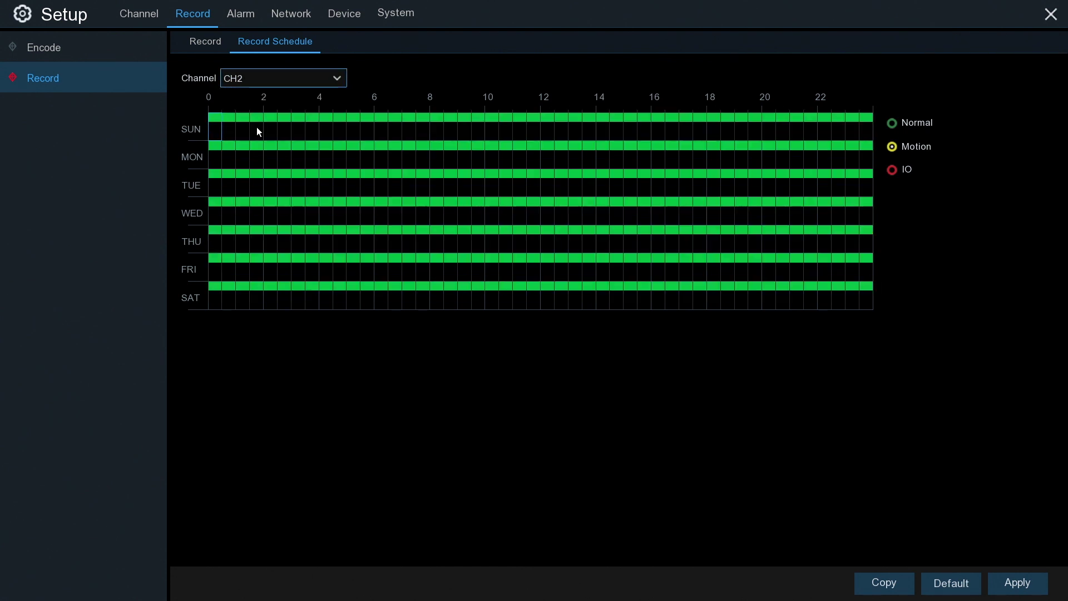
Step: Copy CH1's all-week Motion schedule to CH2, CH3 and CH4 and apply it
click(259, 79)
click(229, 97)
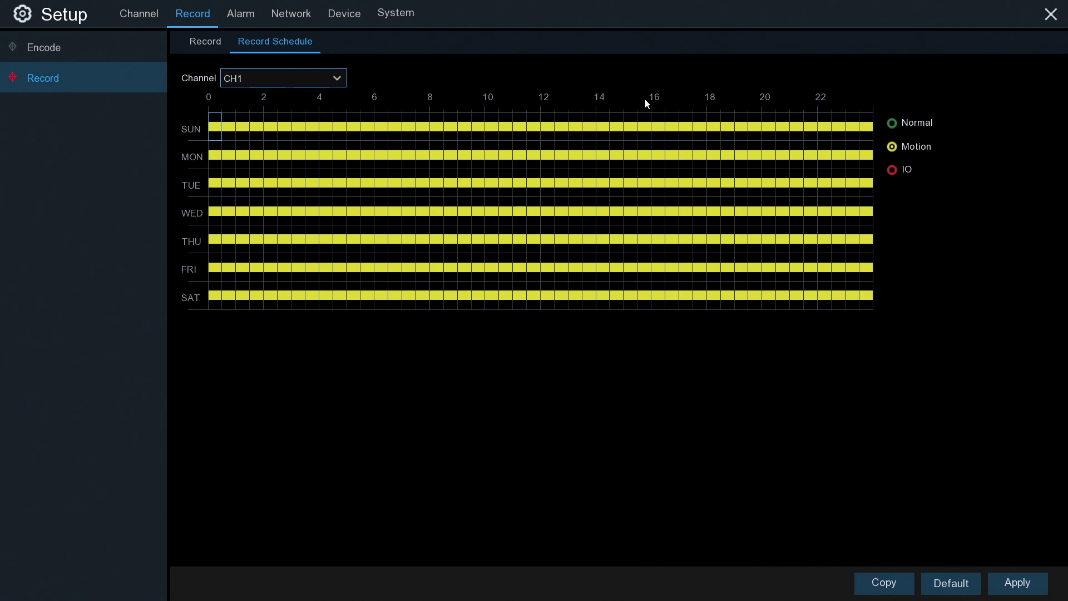
click(881, 581)
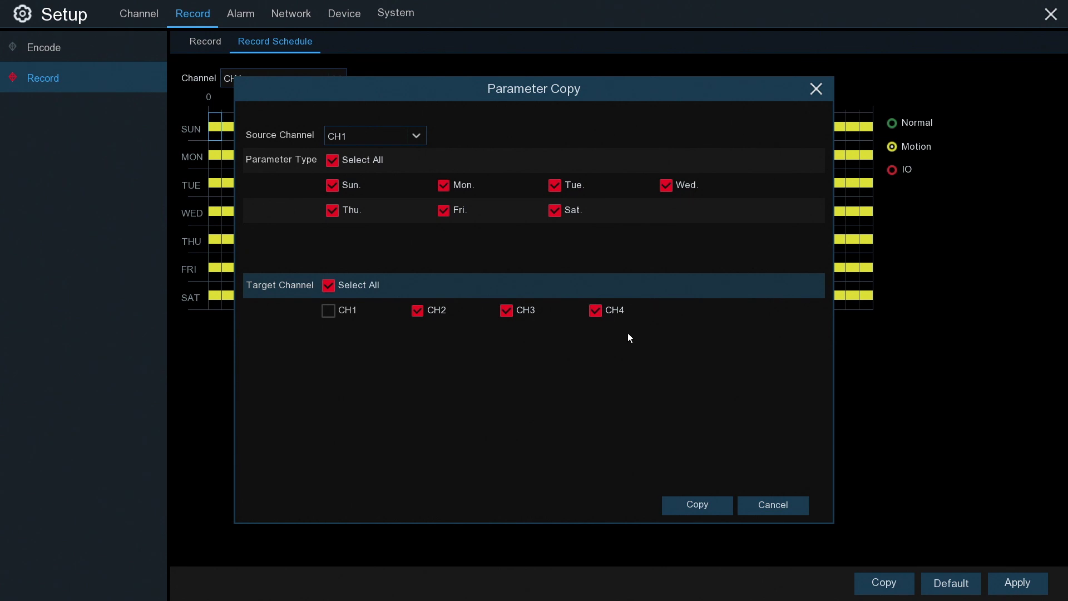
click(704, 504)
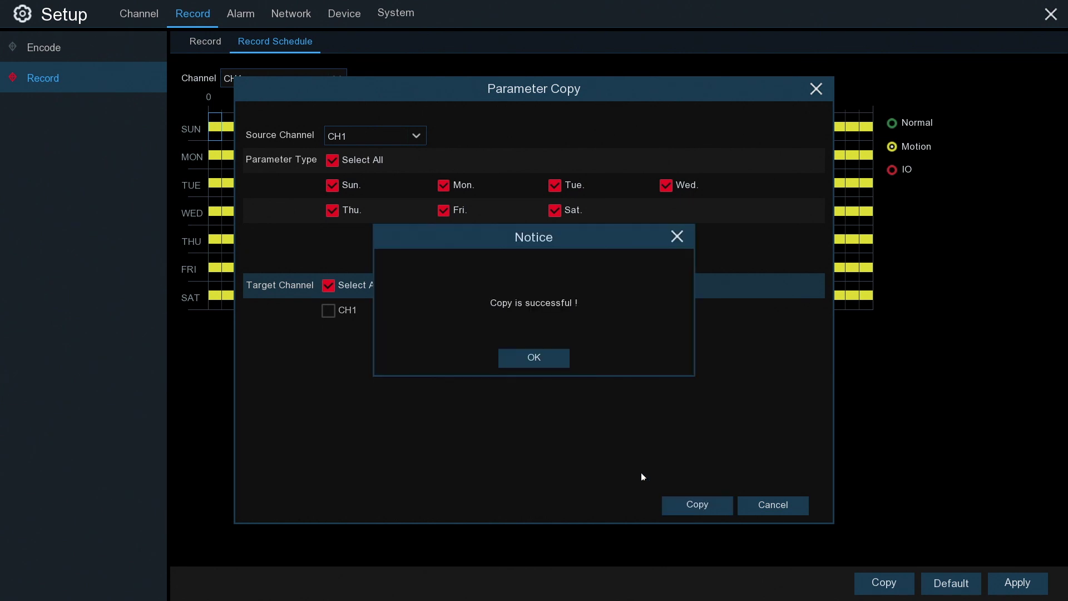
click(534, 359)
click(1018, 583)
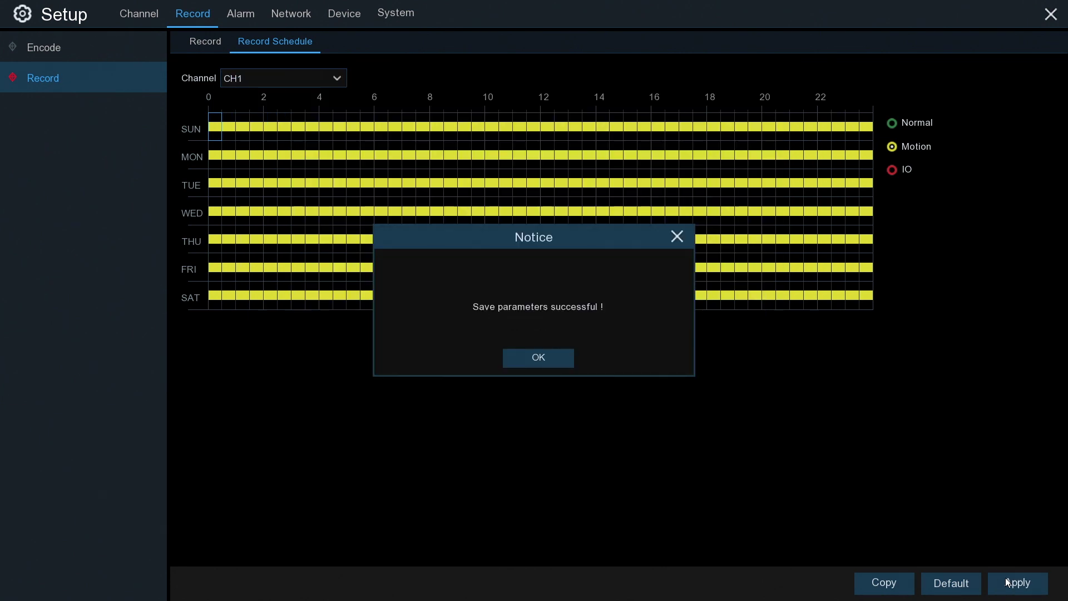
click(537, 361)
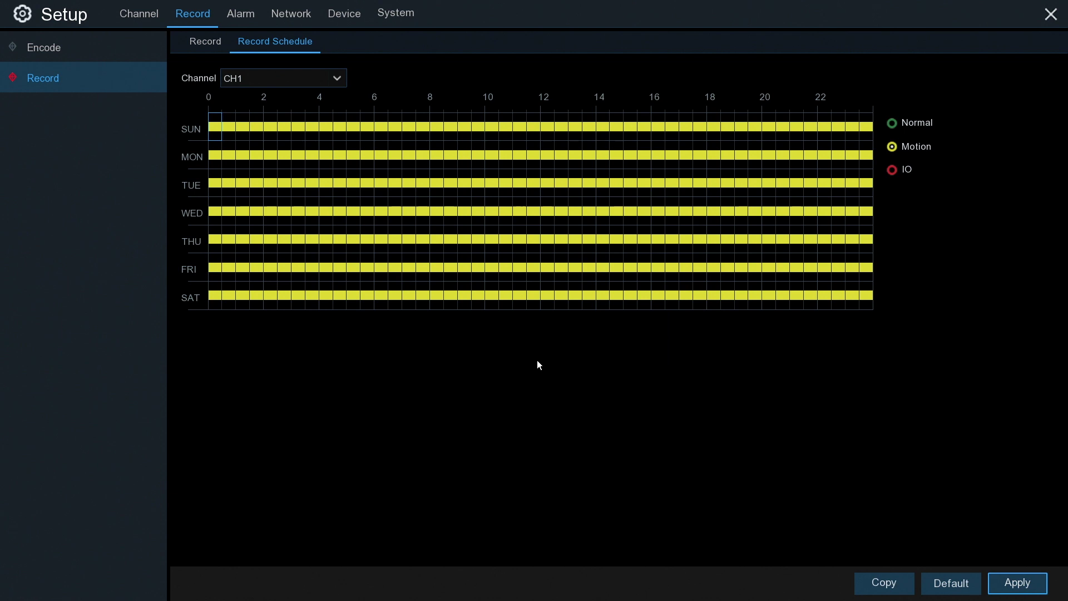
Step: Verify the copied schedules on CH2–CH4, return to CH1, and show the motion alarm settings
click(255, 79)
click(250, 114)
click(247, 83)
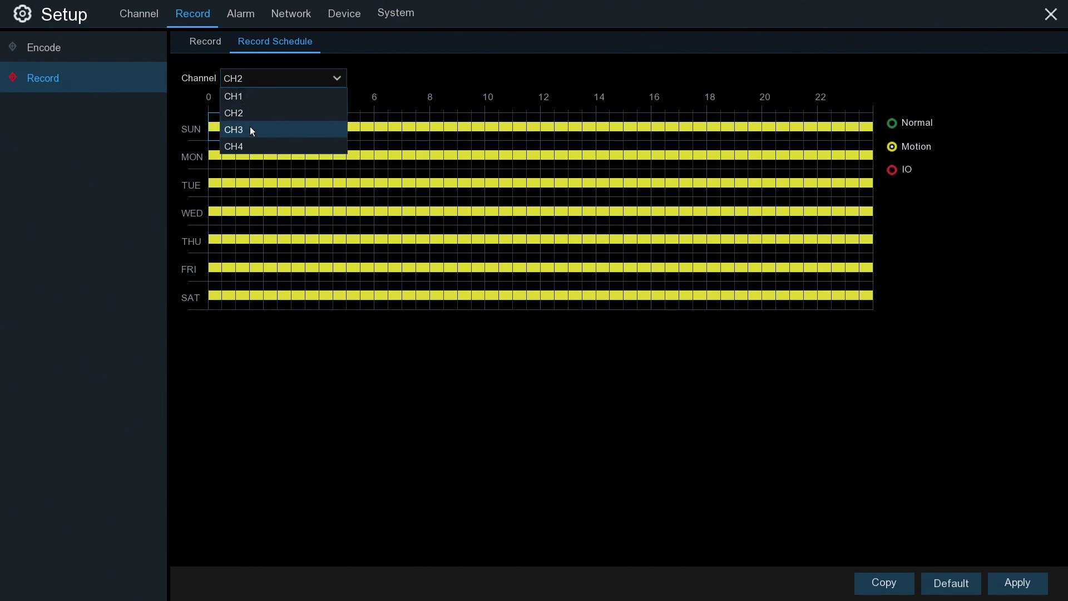
click(249, 127)
click(246, 87)
click(260, 142)
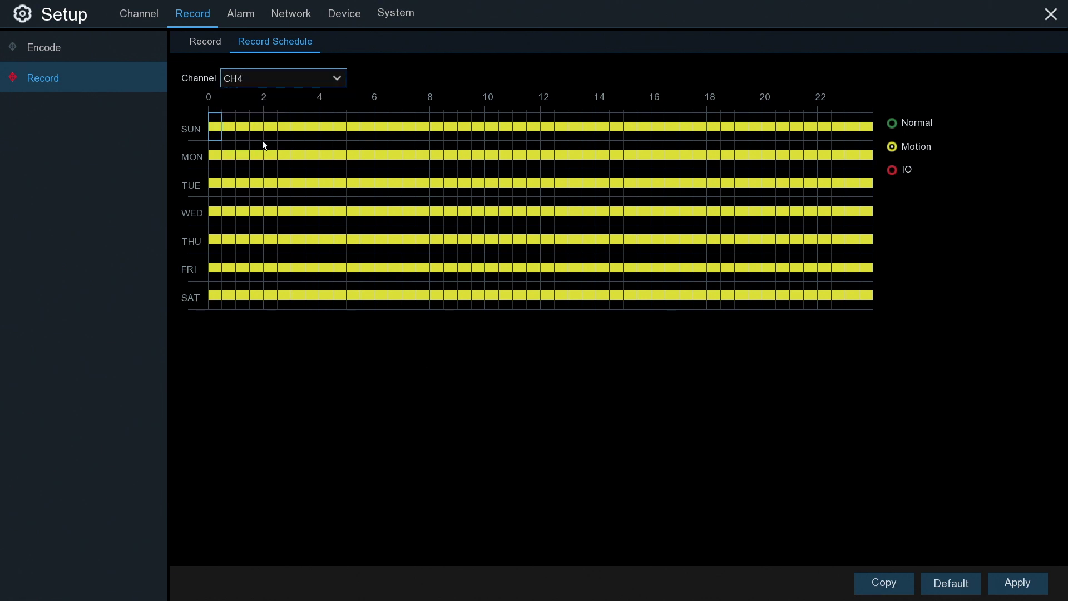
click(255, 80)
click(237, 96)
click(242, 15)
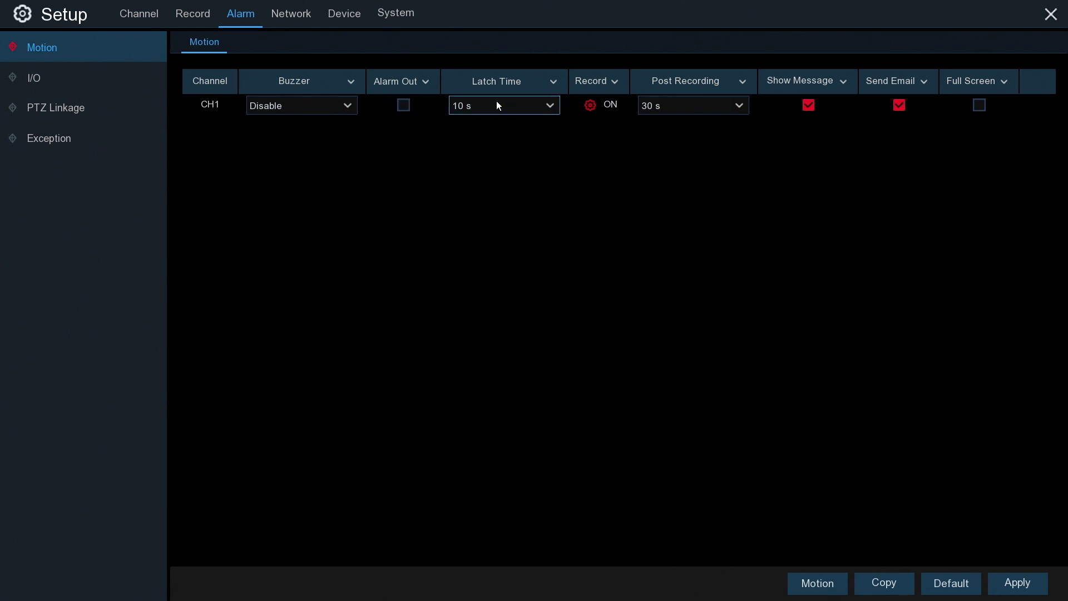
click(590, 105)
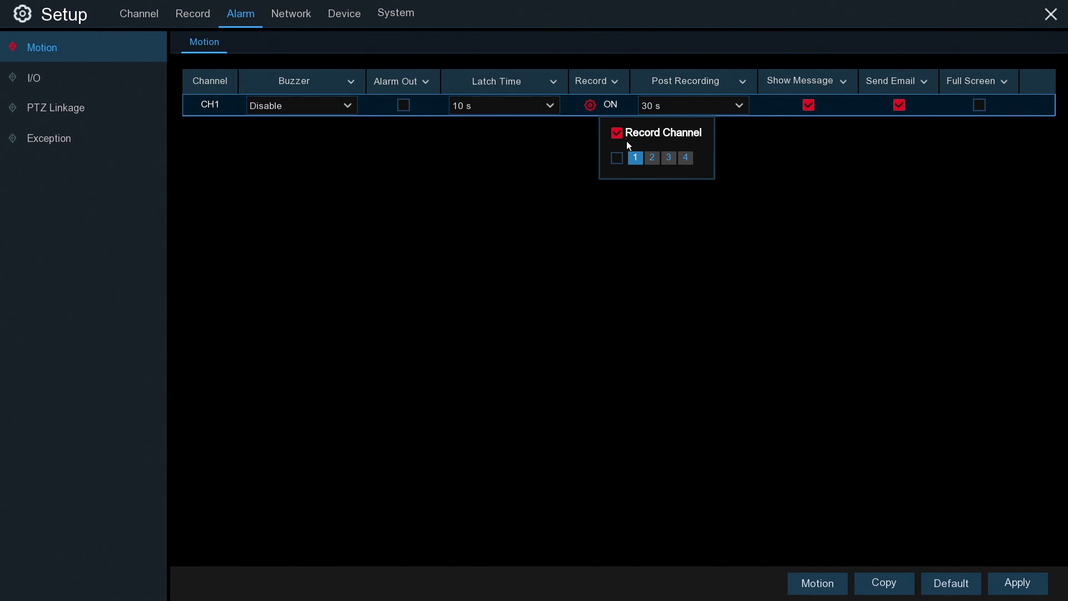
click(591, 105)
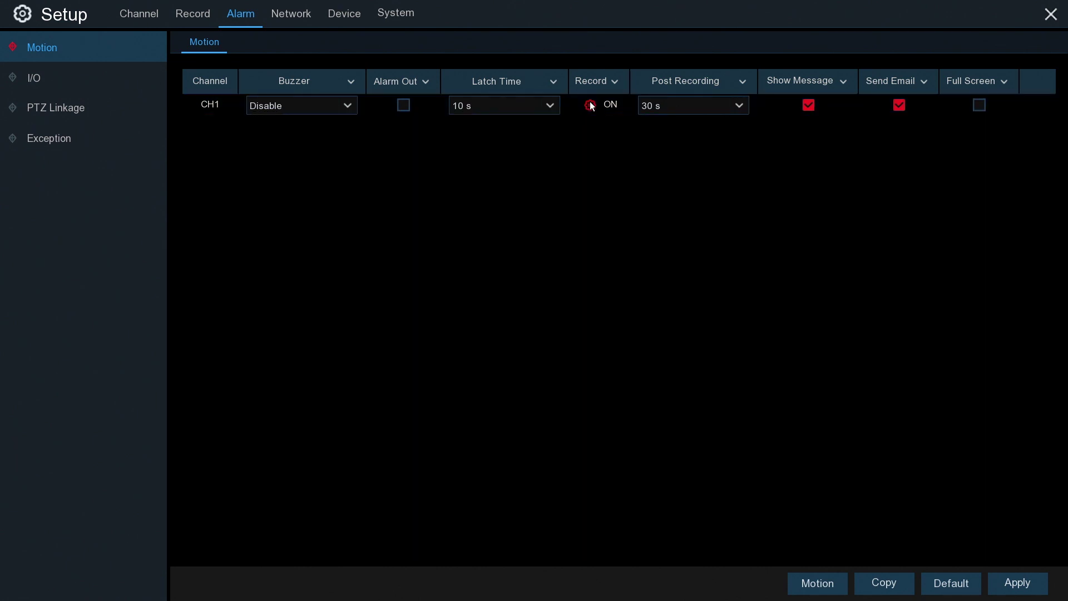
click(680, 104)
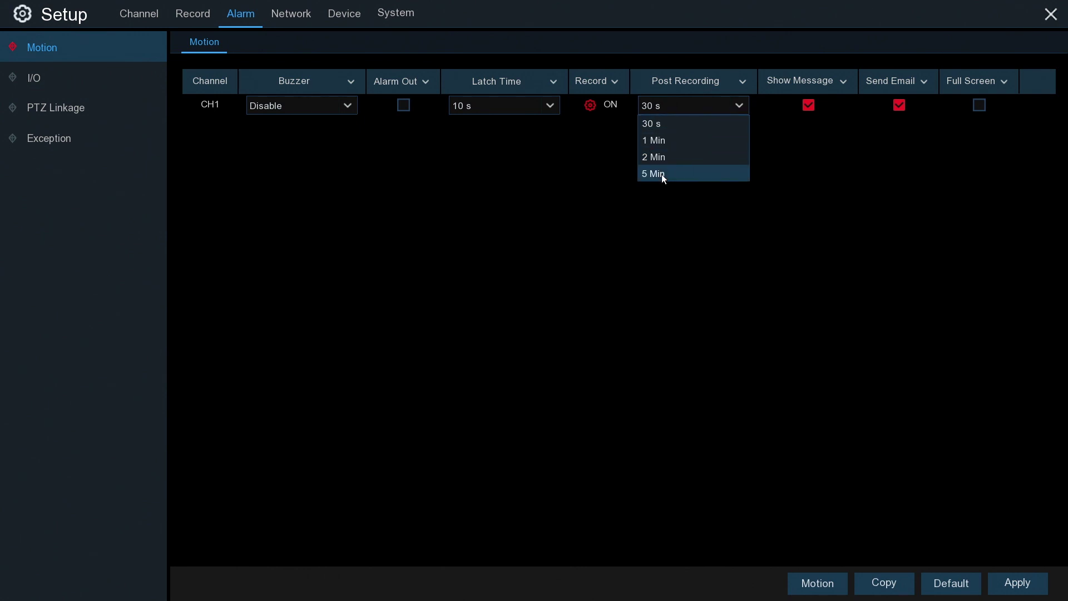
click(660, 105)
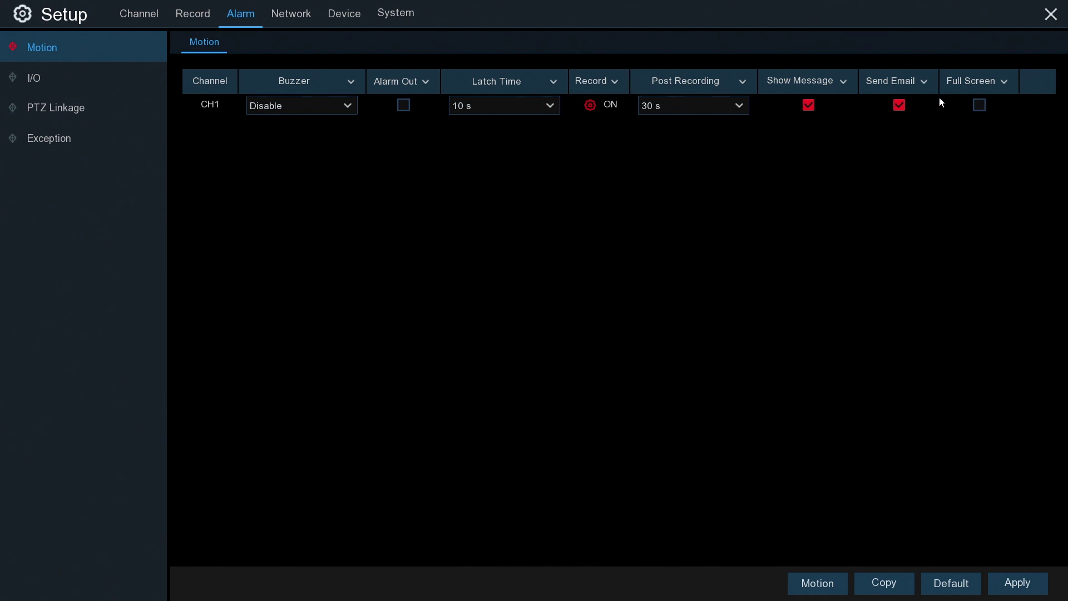
Step: Open CH1's Motion Detection settings with detection on and sensitivity kept at 4
click(820, 585)
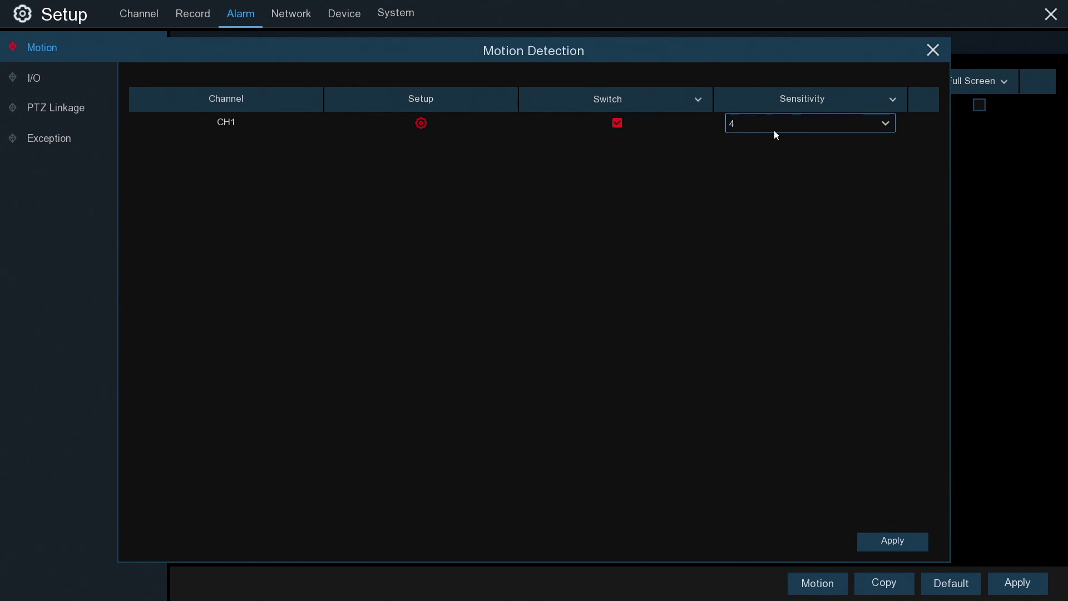
click(884, 124)
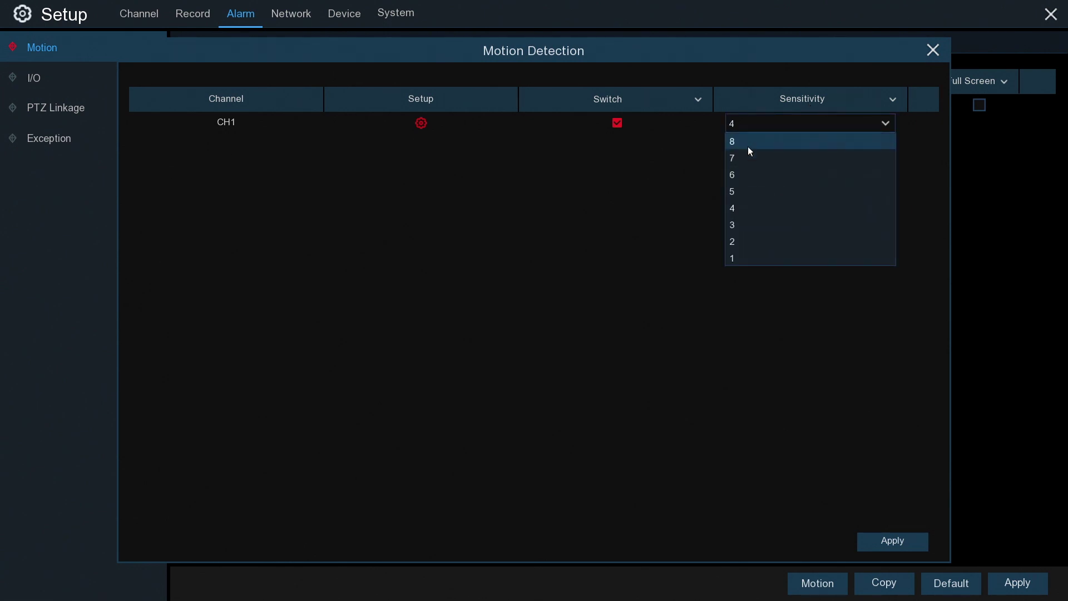
click(744, 213)
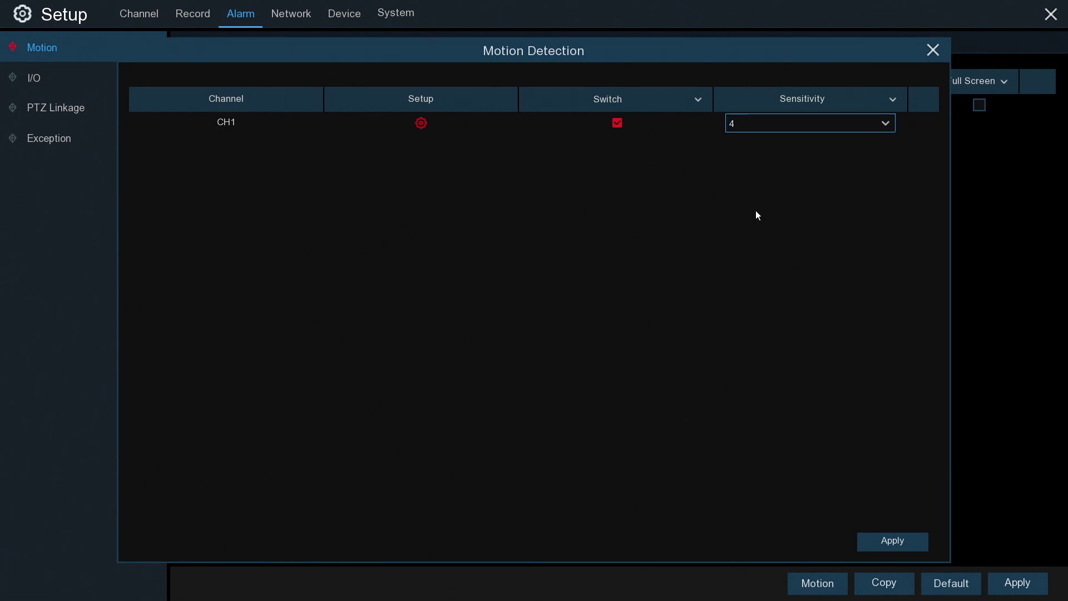
Step: Paint CH1's motion detection area over the lower middle of the desk view and save it
click(421, 123)
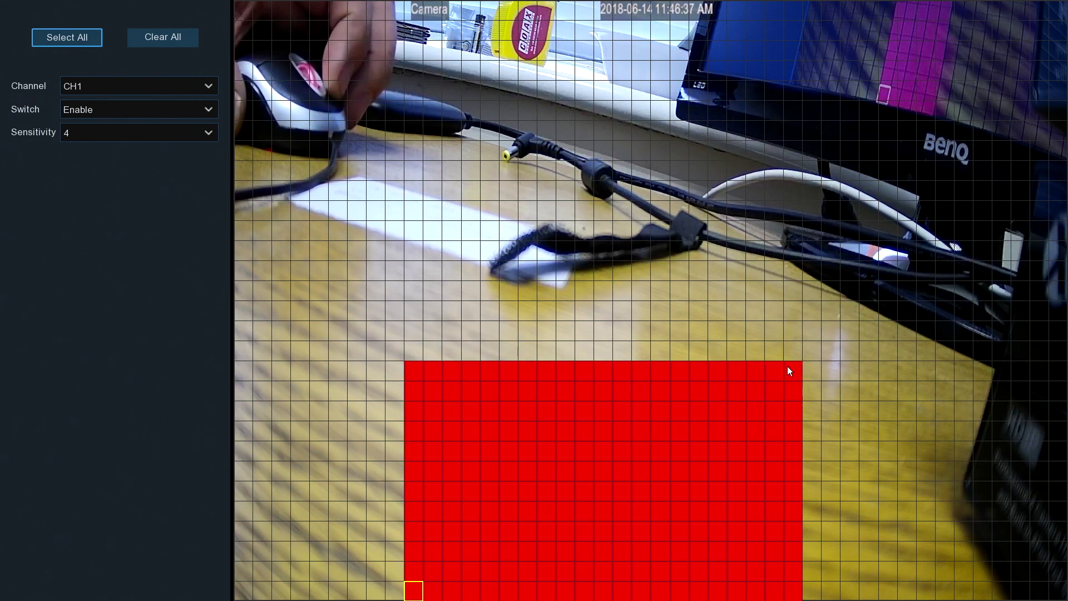
click(434, 351)
click(452, 351)
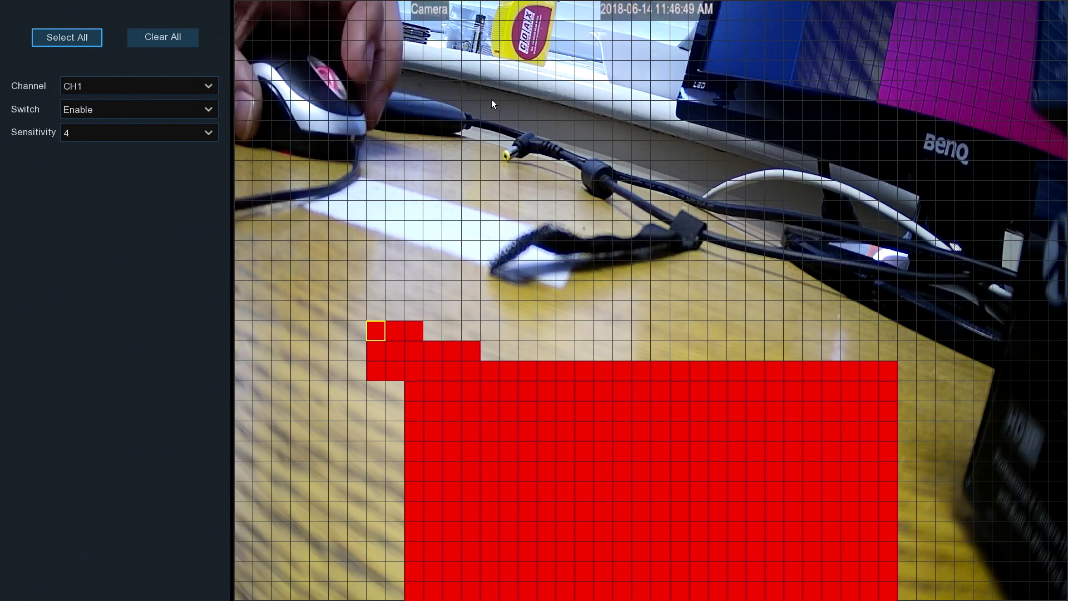
right_click(542, 120)
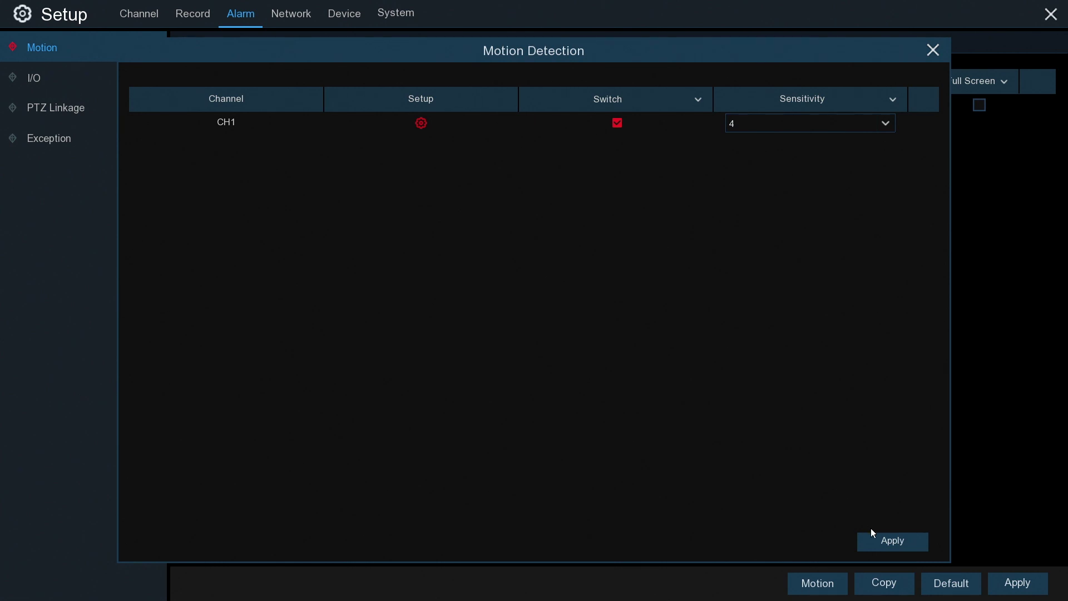
click(887, 540)
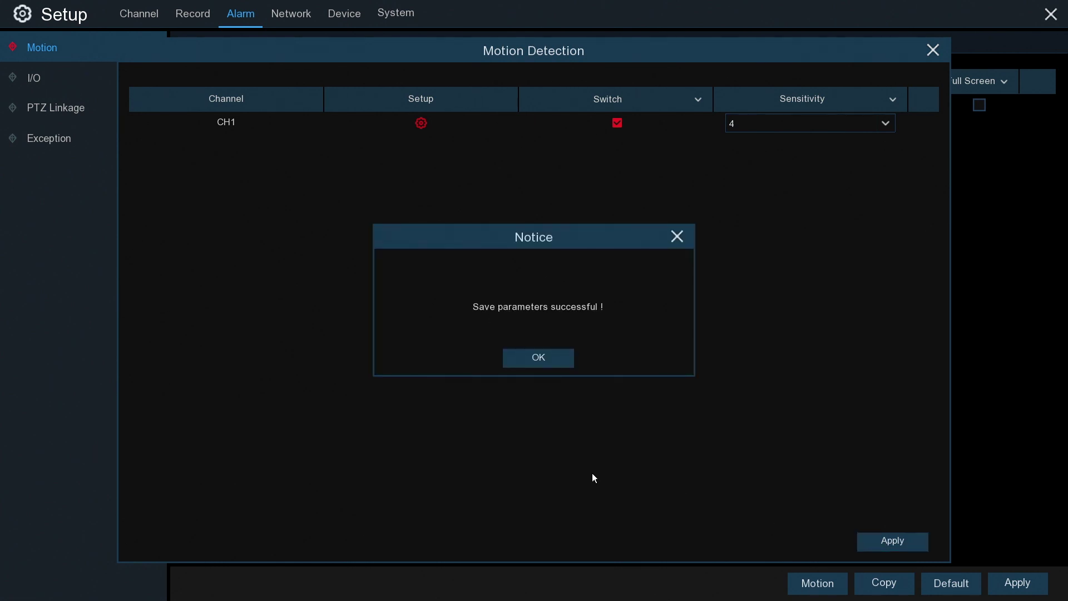
click(551, 363)
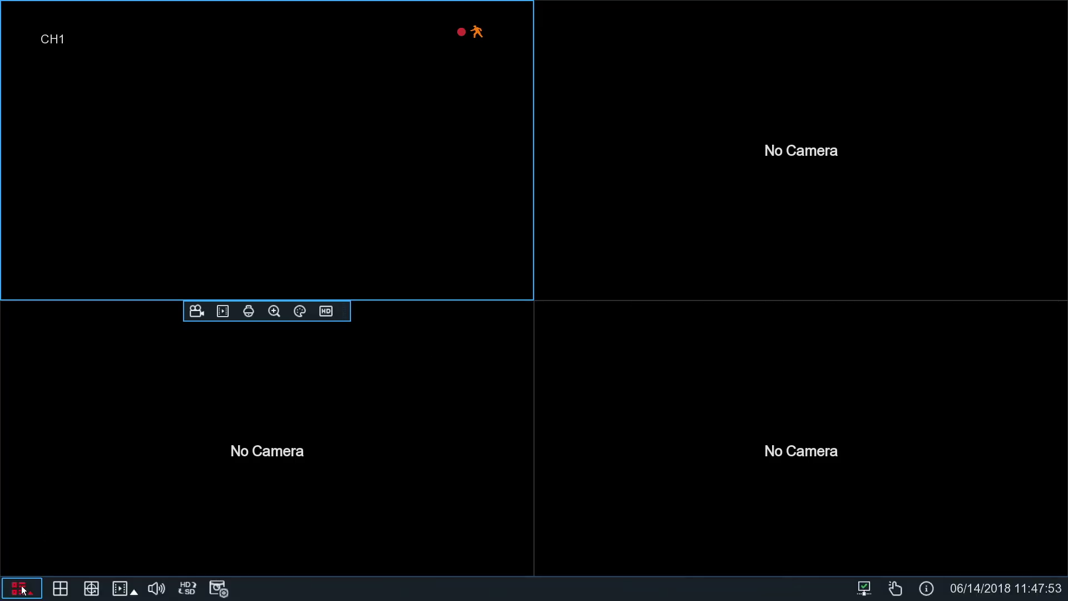
Step: Bring up the main menu from the live view's bottom taskbar
click(21, 589)
Step: Open CH1's Record Schedule, painting IO across the week and then removing it
click(37, 493)
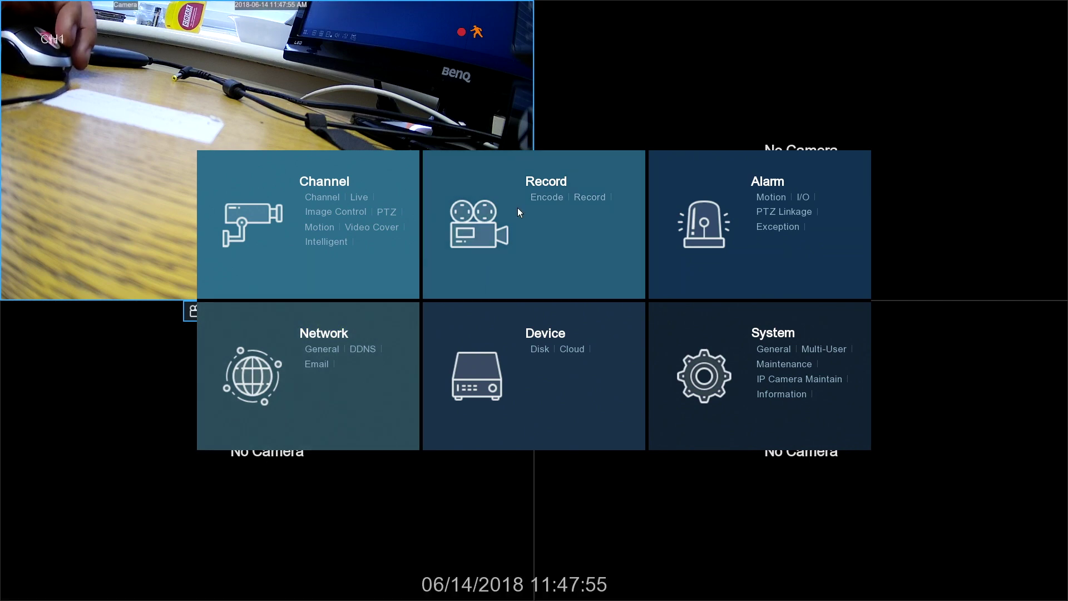
click(539, 181)
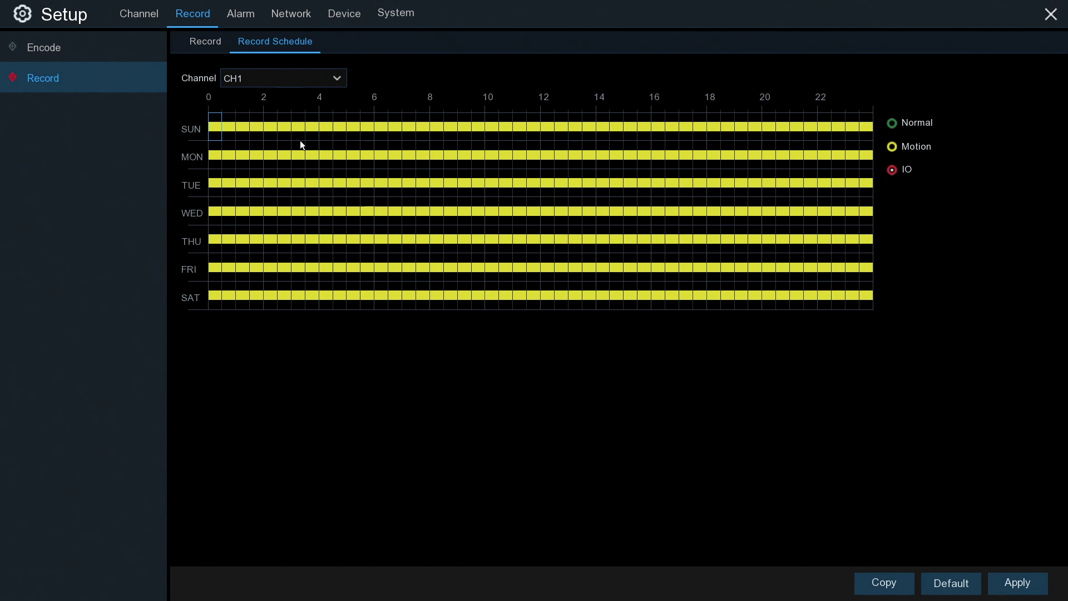
drag(215, 119, 944, 515)
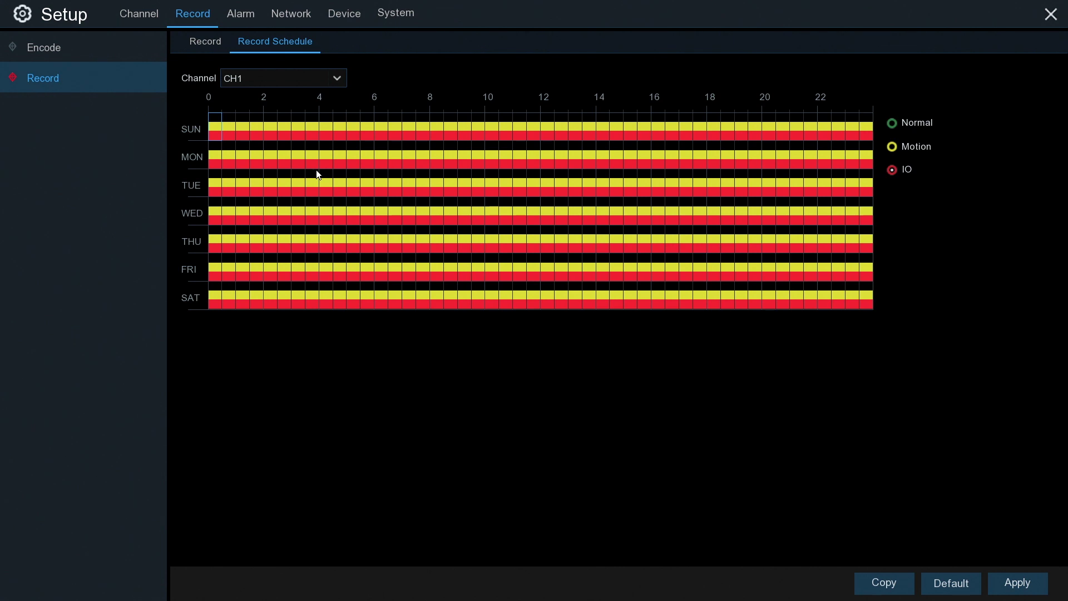
drag(215, 129, 923, 375)
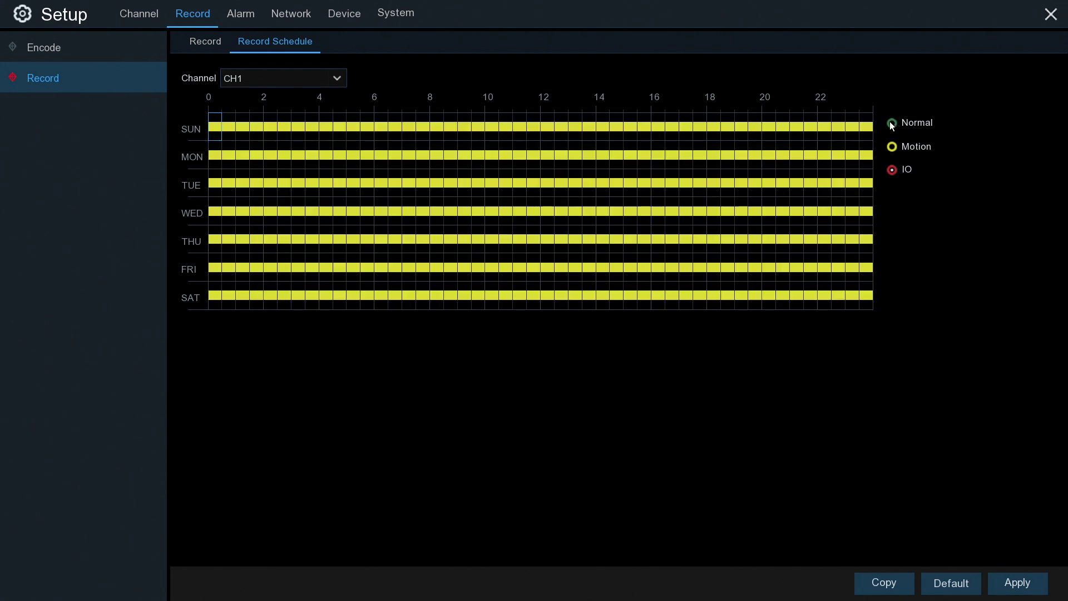
Step: Add Normal recording to every hour of CH1's week and close Setup
click(893, 123)
drag(215, 115, 903, 372)
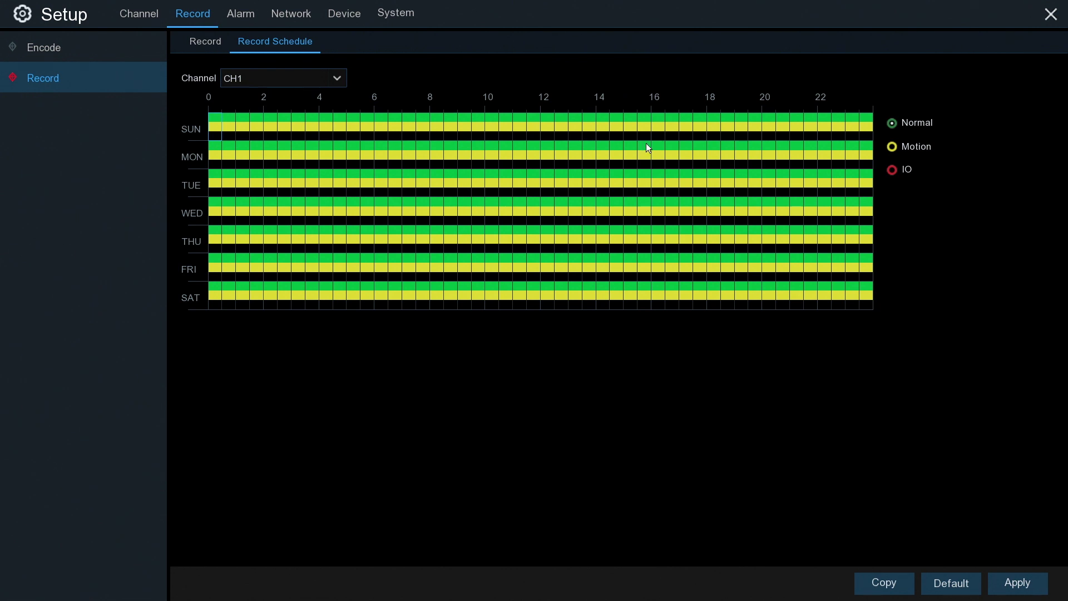
click(1051, 13)
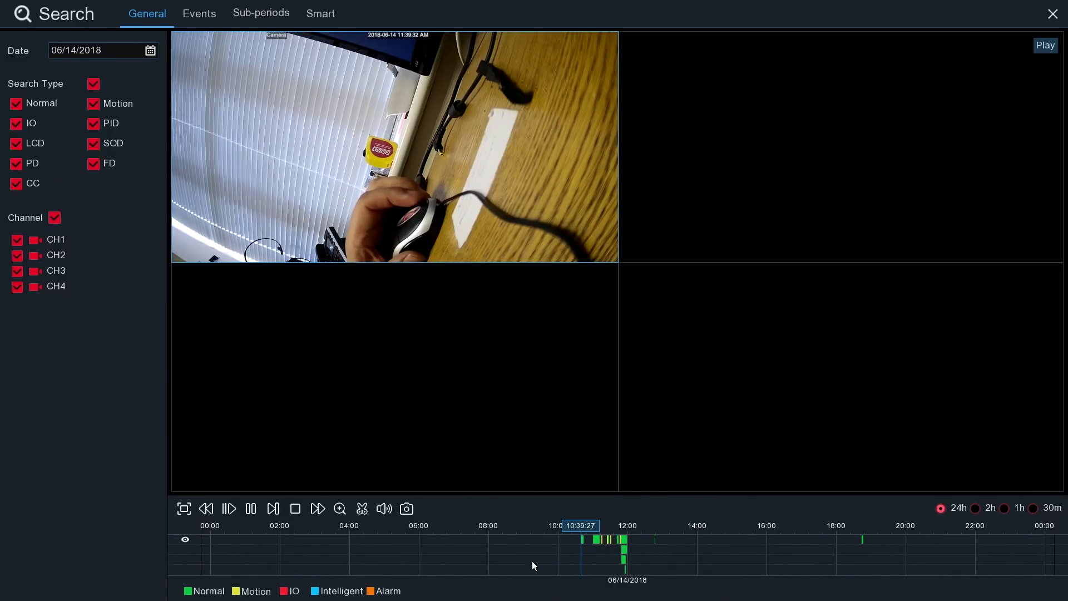
Step: Try the 30m and 2h timeline scales and jump playback to about 11:00
click(1033, 507)
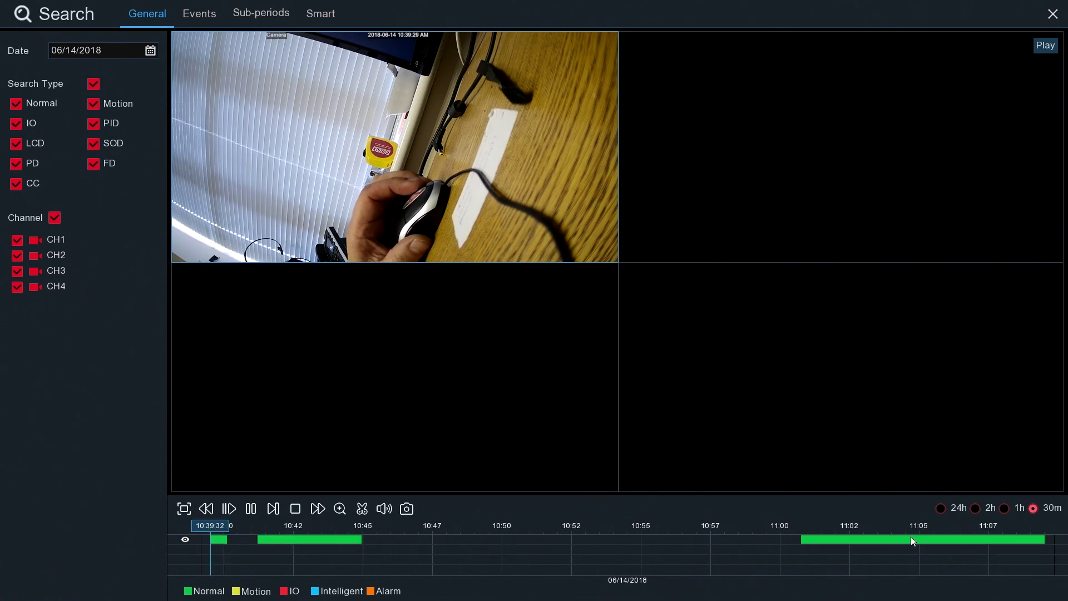
click(975, 507)
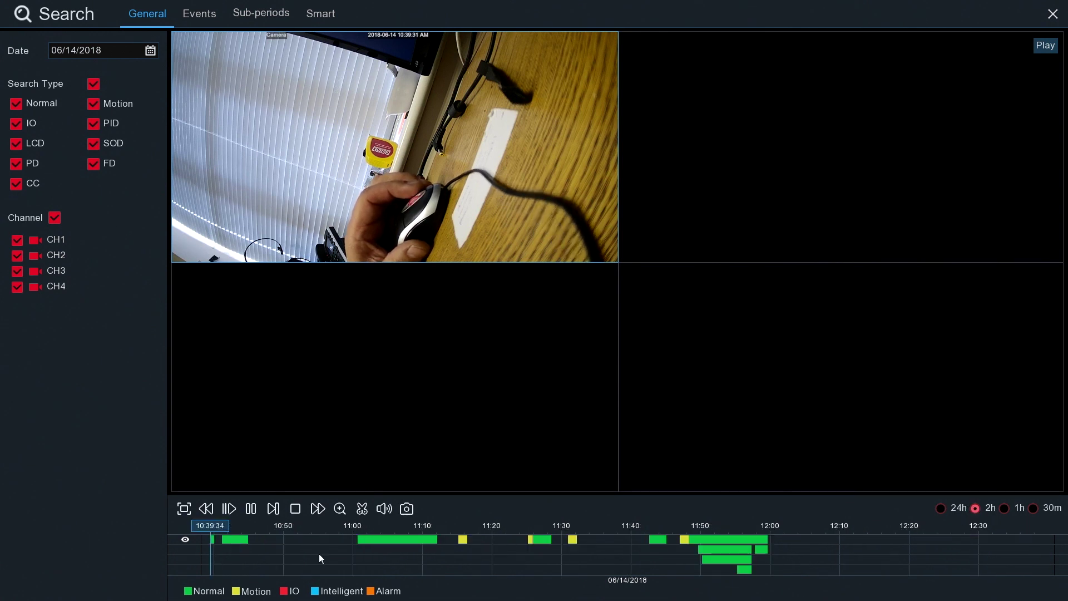
click(358, 563)
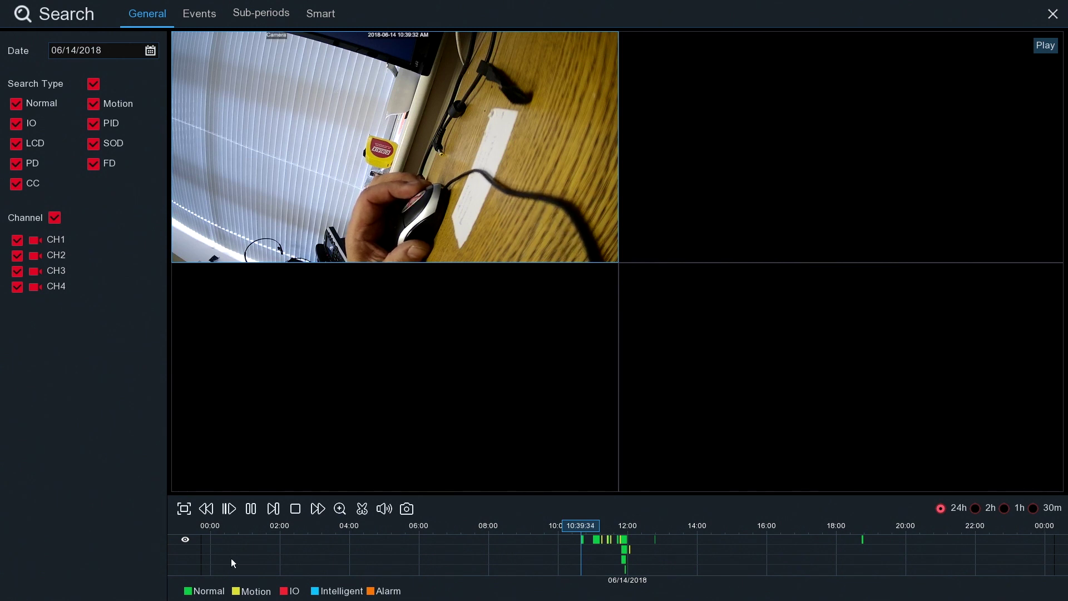
Step: Open the search date calendar and set the playback timeline to a 2-hour span
click(151, 51)
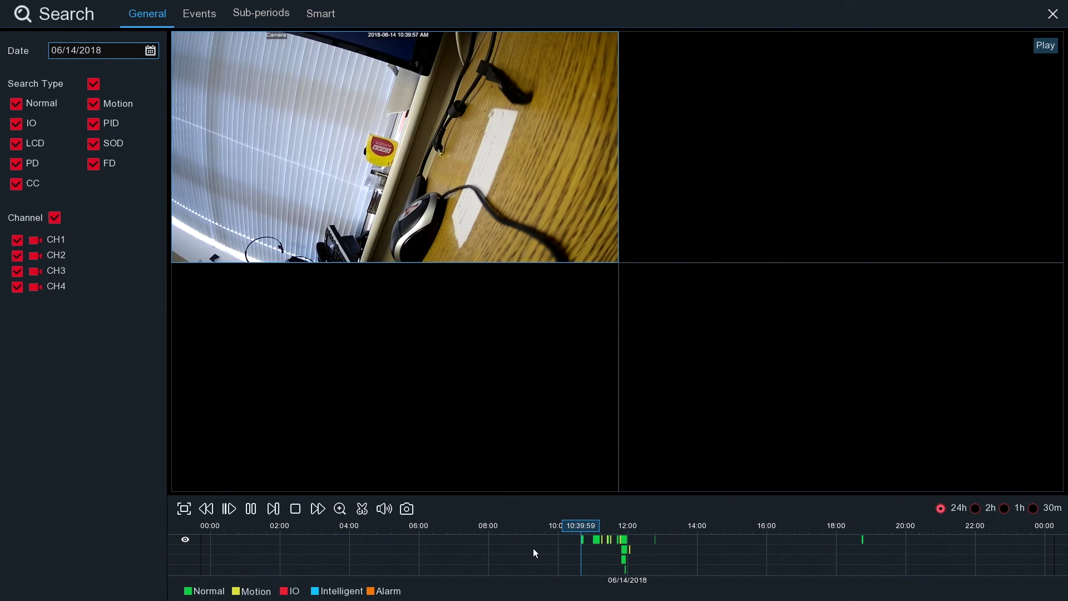
click(976, 509)
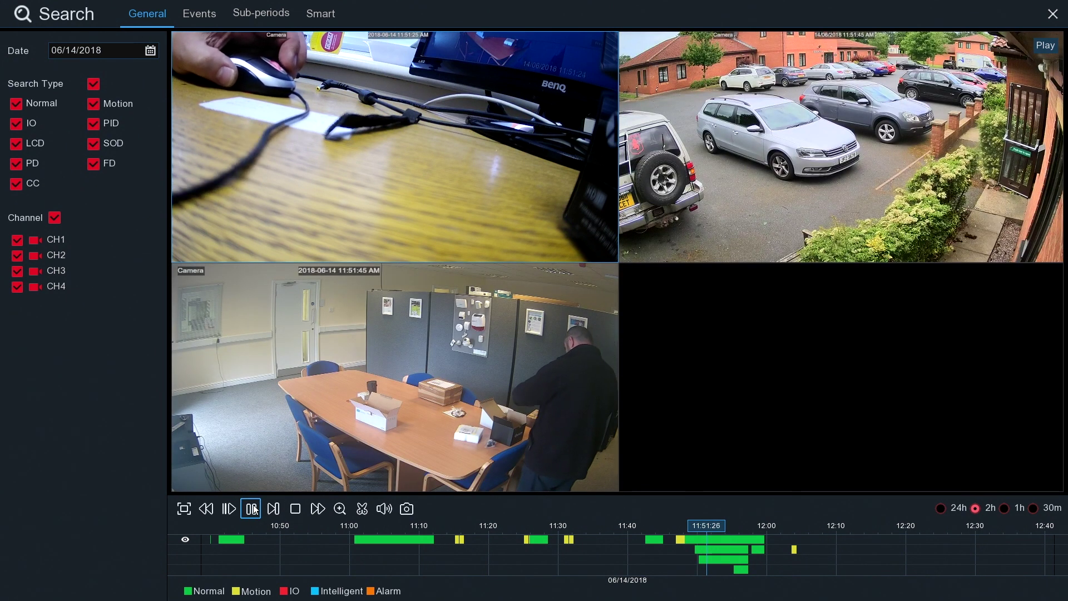
Step: Play the recording at SLOW 1/2 speed and move the timeline to 11:51:51
click(251, 509)
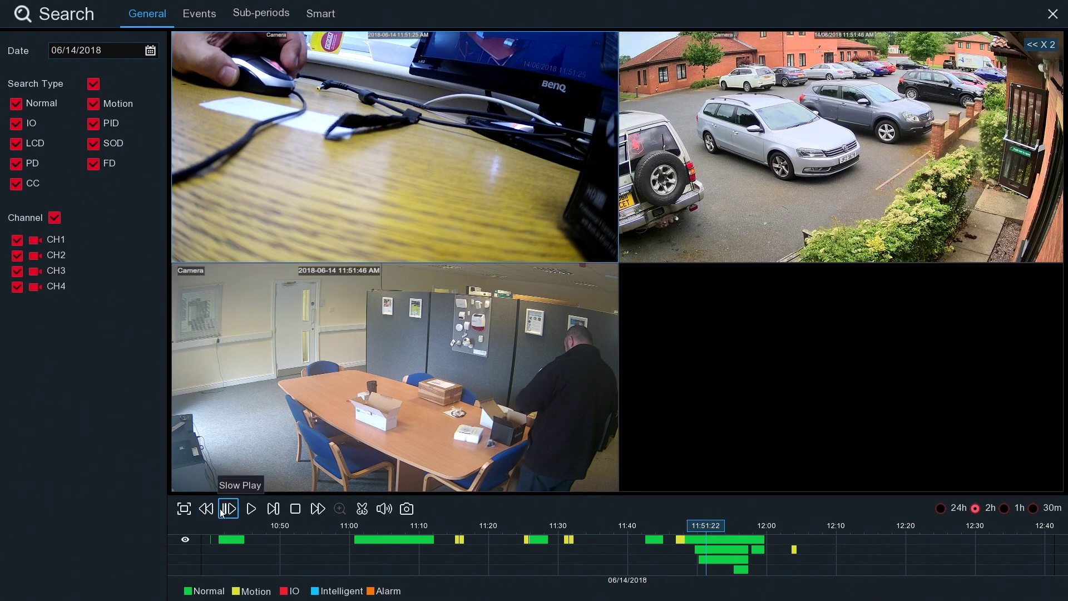
click(230, 509)
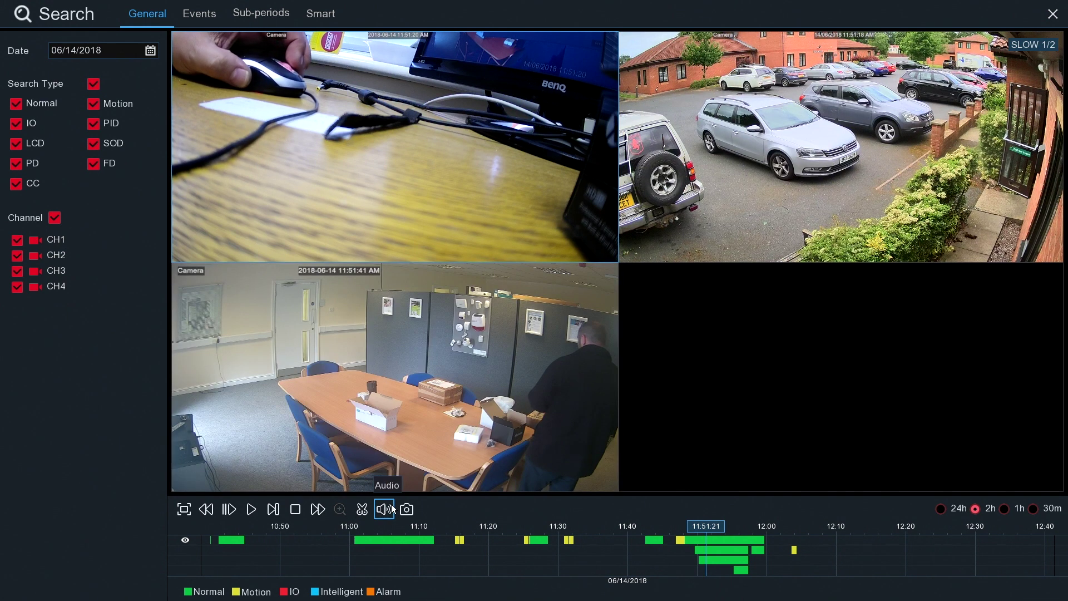
click(724, 541)
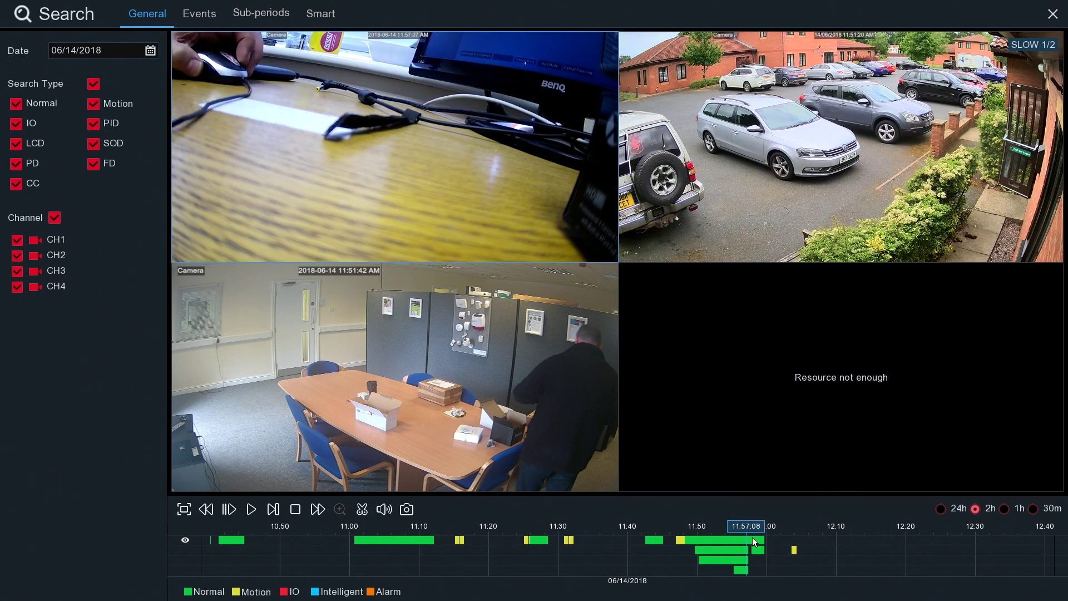
click(757, 536)
click(573, 540)
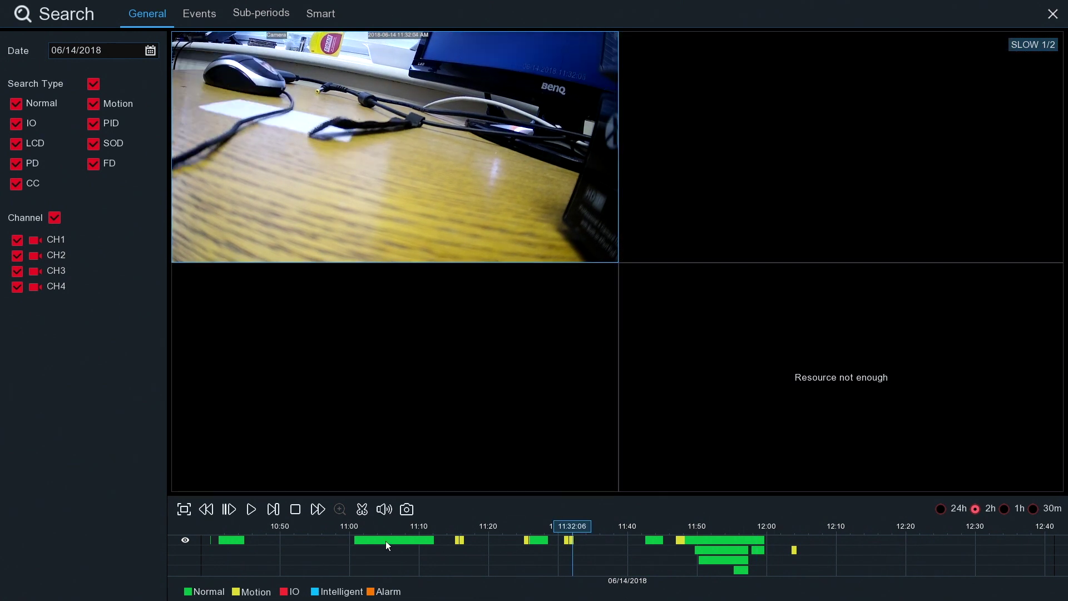
click(385, 541)
click(235, 539)
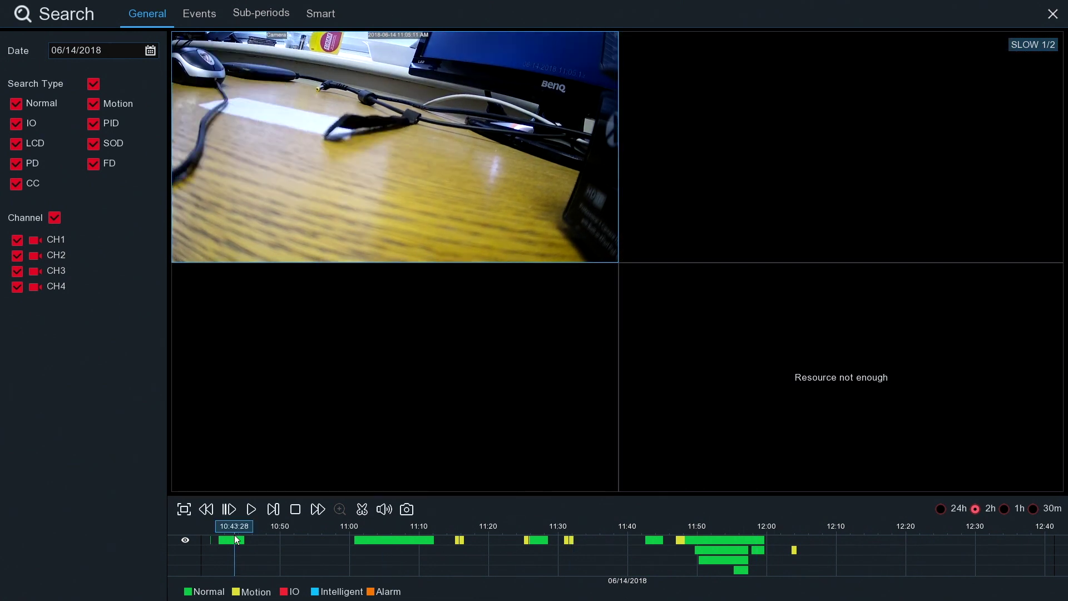
click(392, 537)
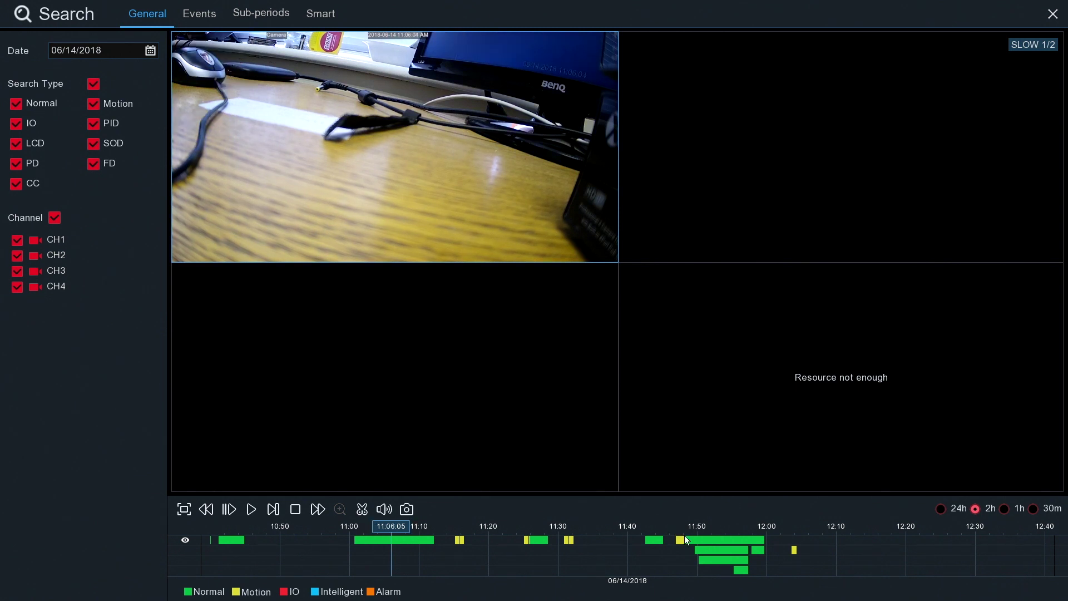
click(699, 540)
click(710, 540)
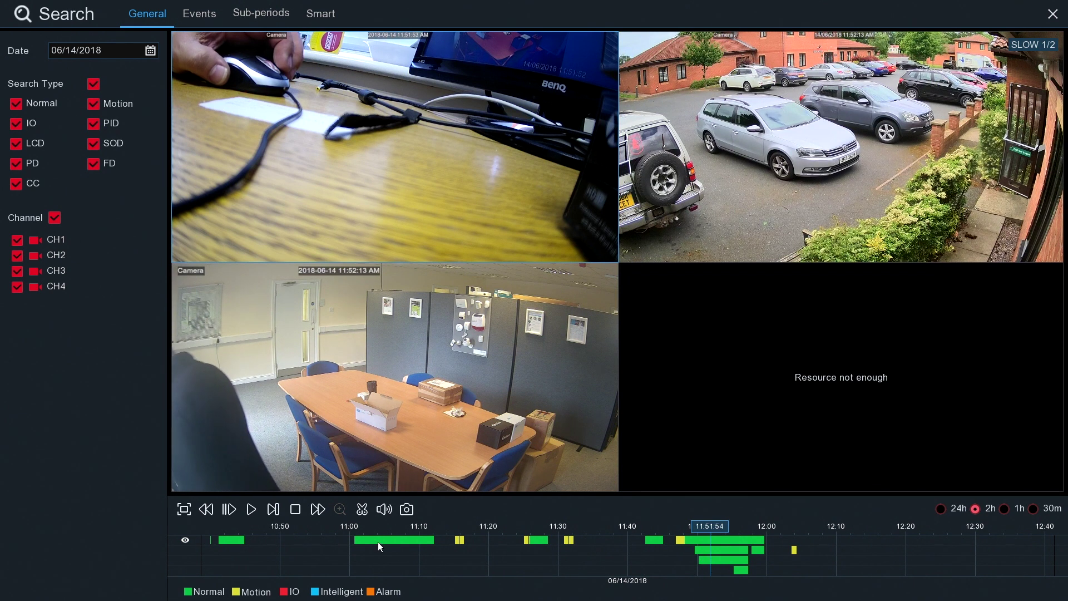
Step: Mark a video clip starting at 11:51:41 and ending at about 11:51:44
click(362, 510)
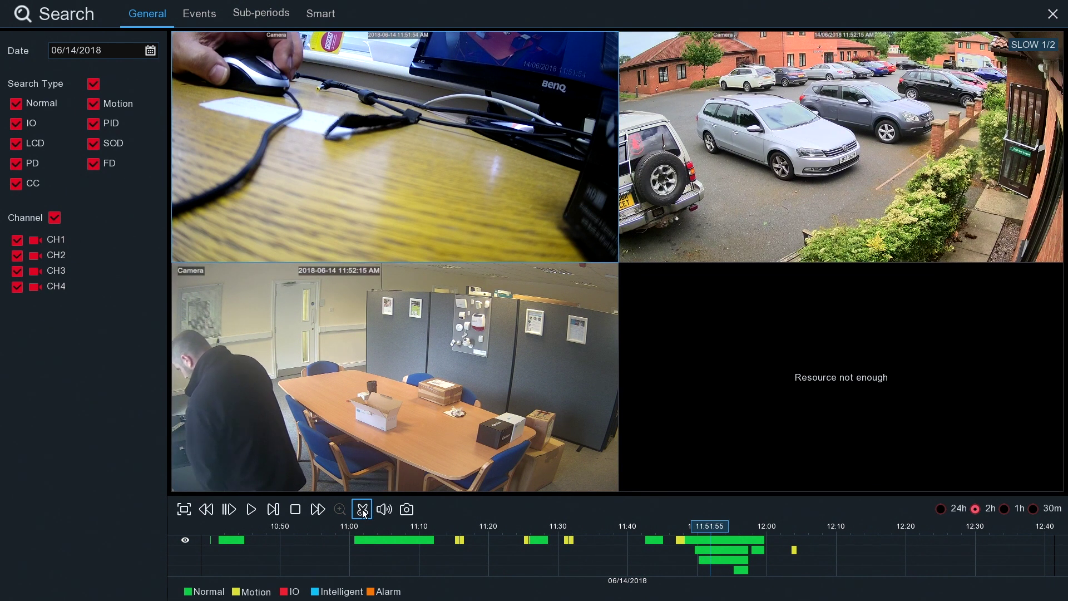
click(709, 560)
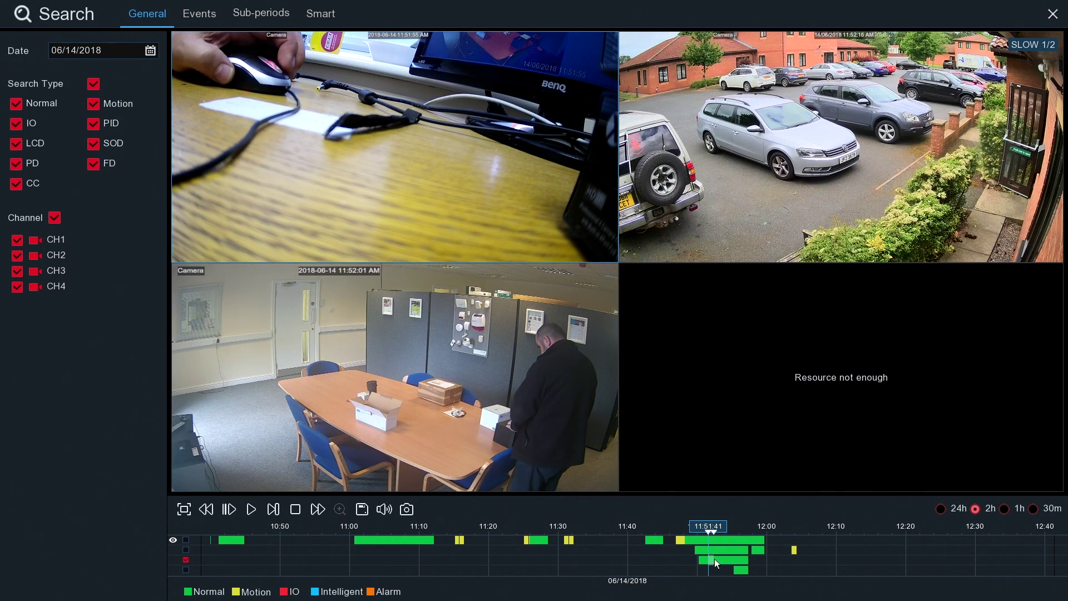
drag(715, 560, 729, 553)
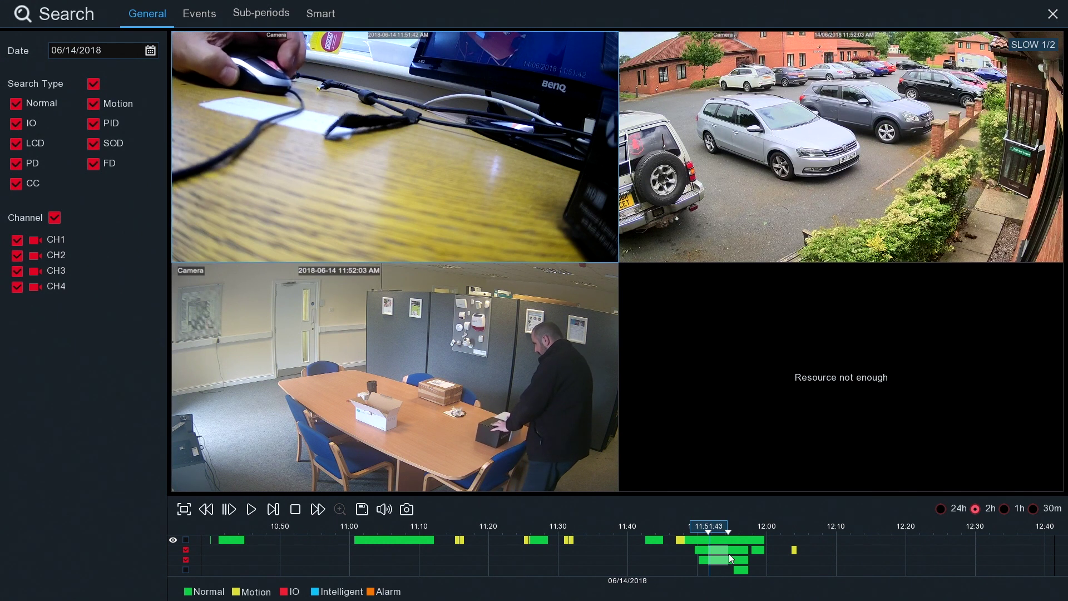
Step: Back up the marked CH2/CH3 clip as mp4 to USB1-1, then close the backup window
click(363, 509)
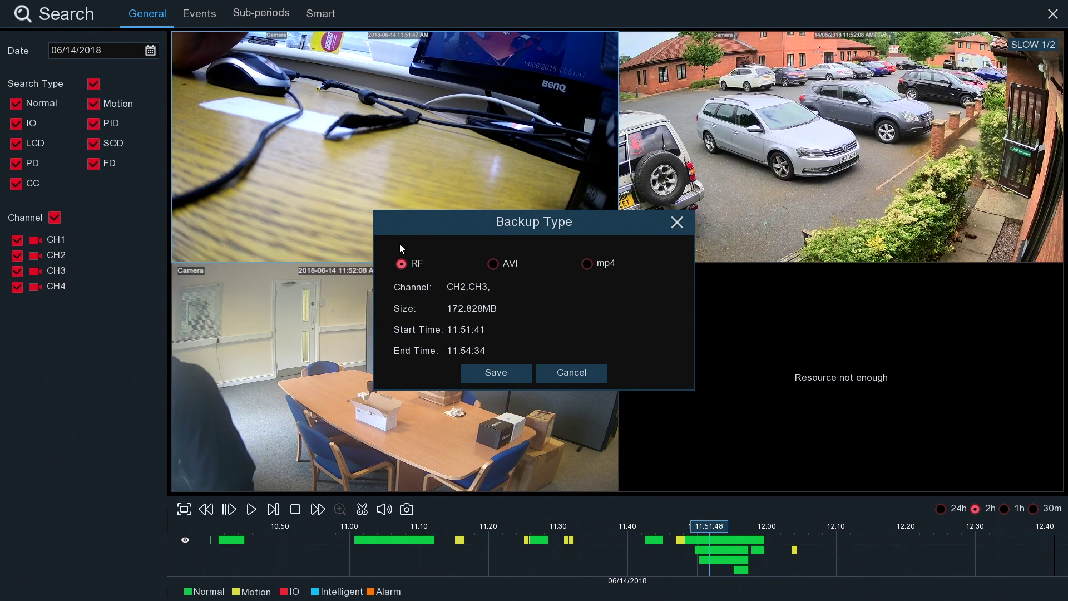
click(586, 264)
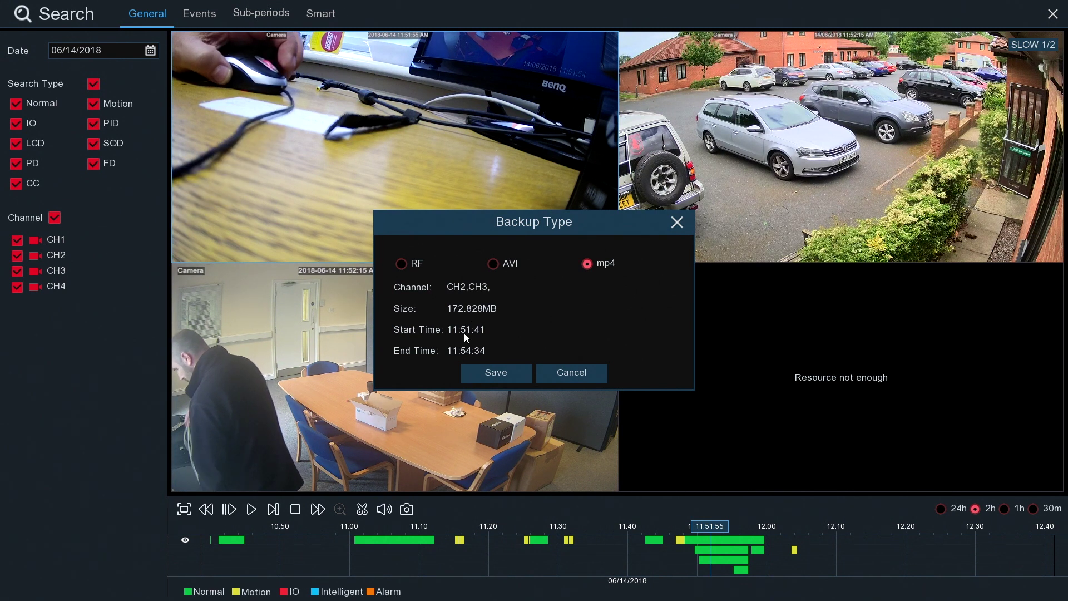
click(496, 371)
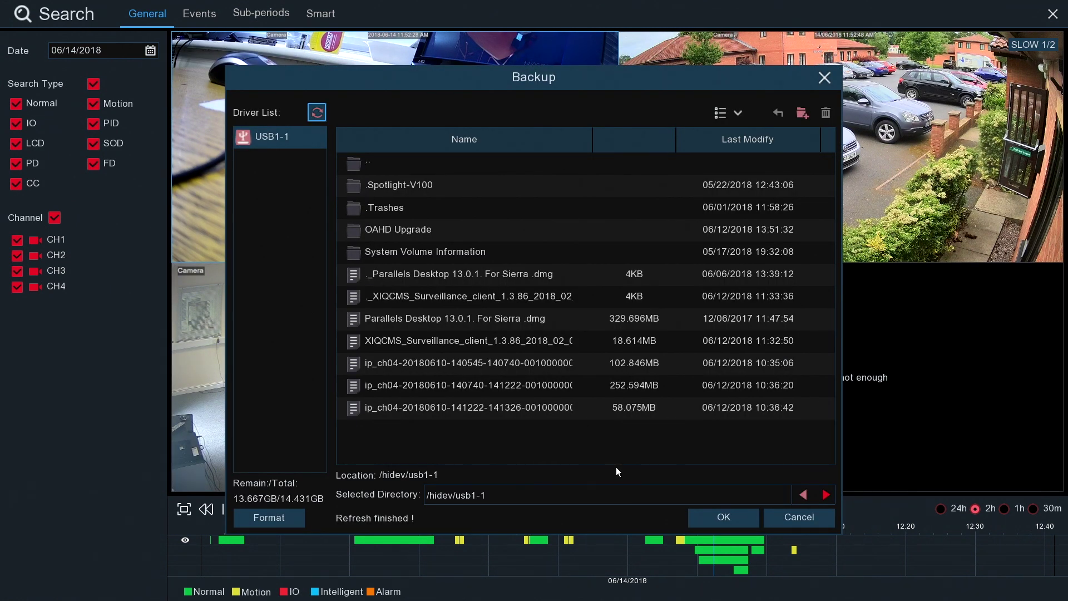
click(723, 518)
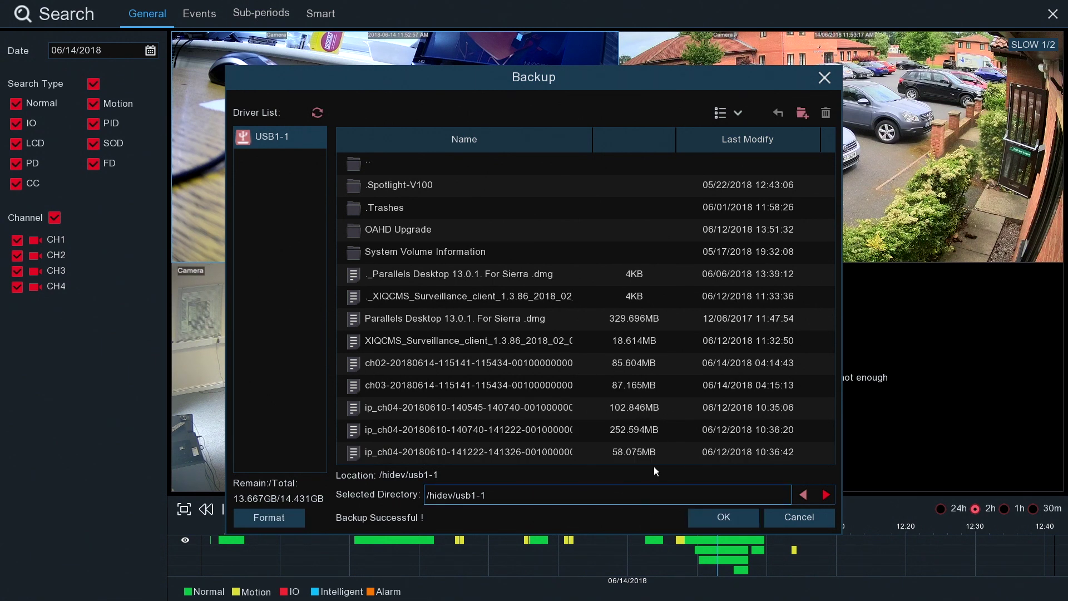
click(810, 520)
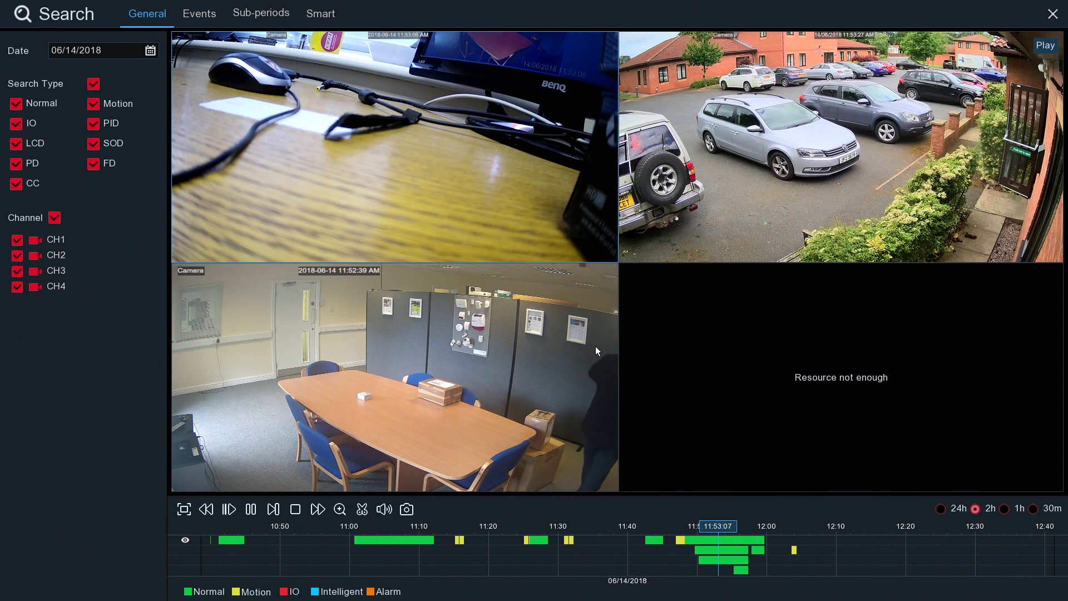
Step: Enlarge CH2 to full view, return to the four-camera split, re-enlarge CH2 and zoom in
double_click(755, 120)
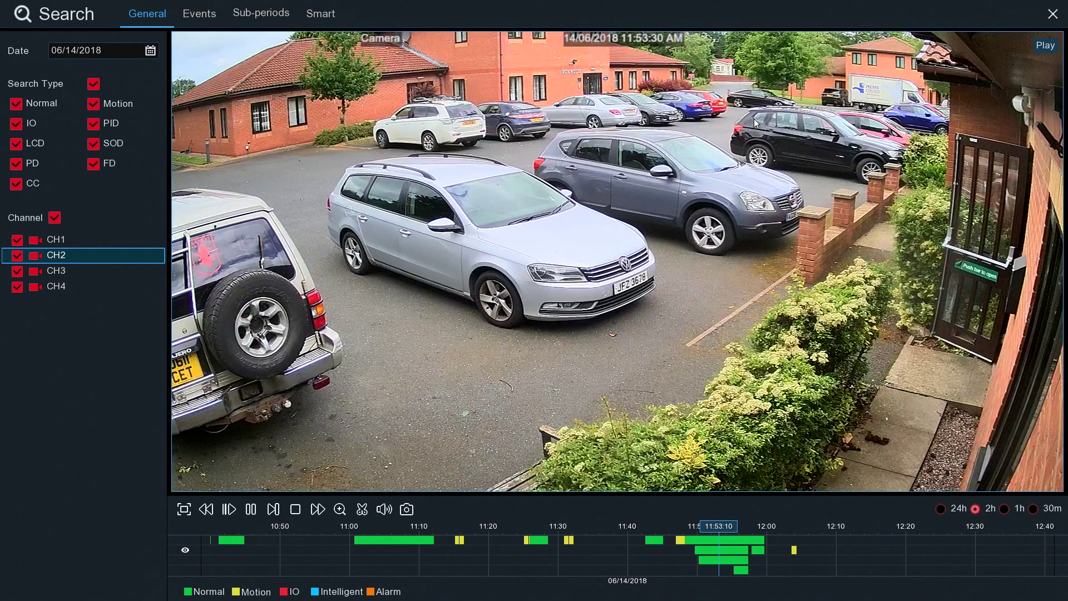
double_click(679, 160)
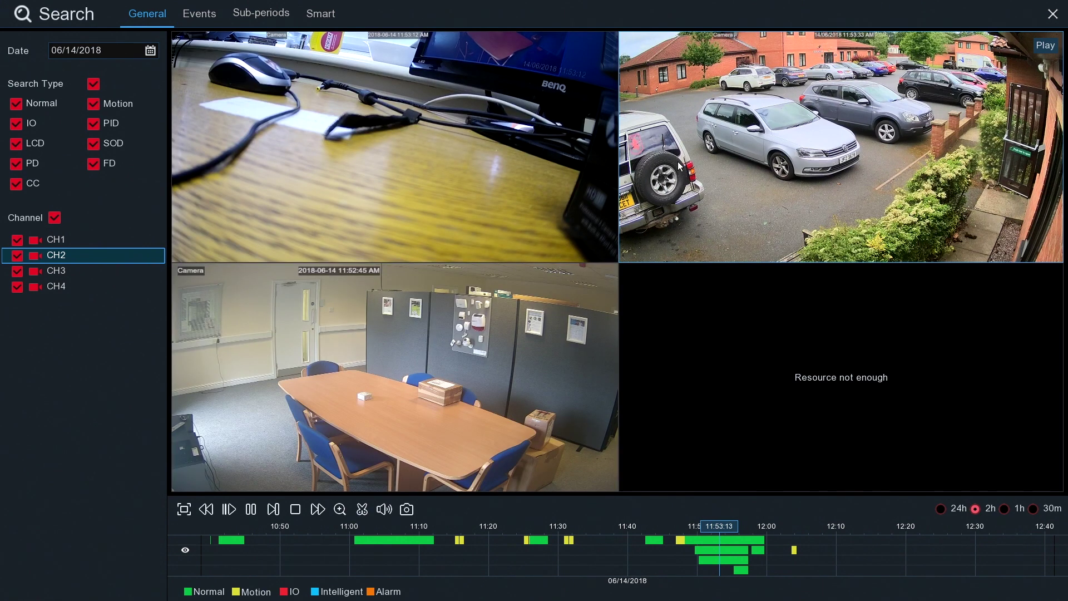
double_click(680, 164)
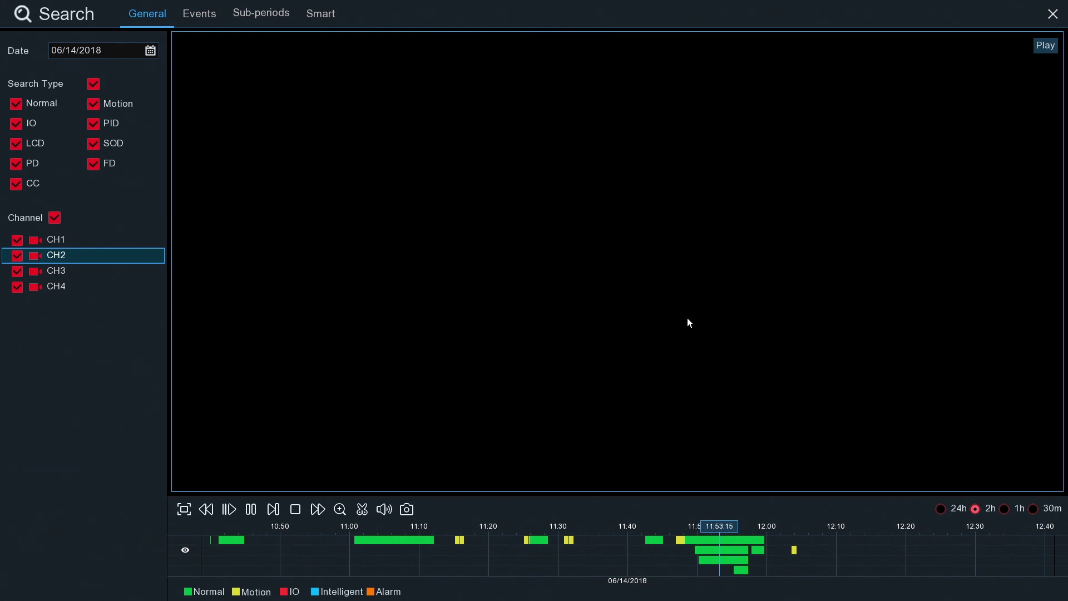
scroll(664, 304, up, 3)
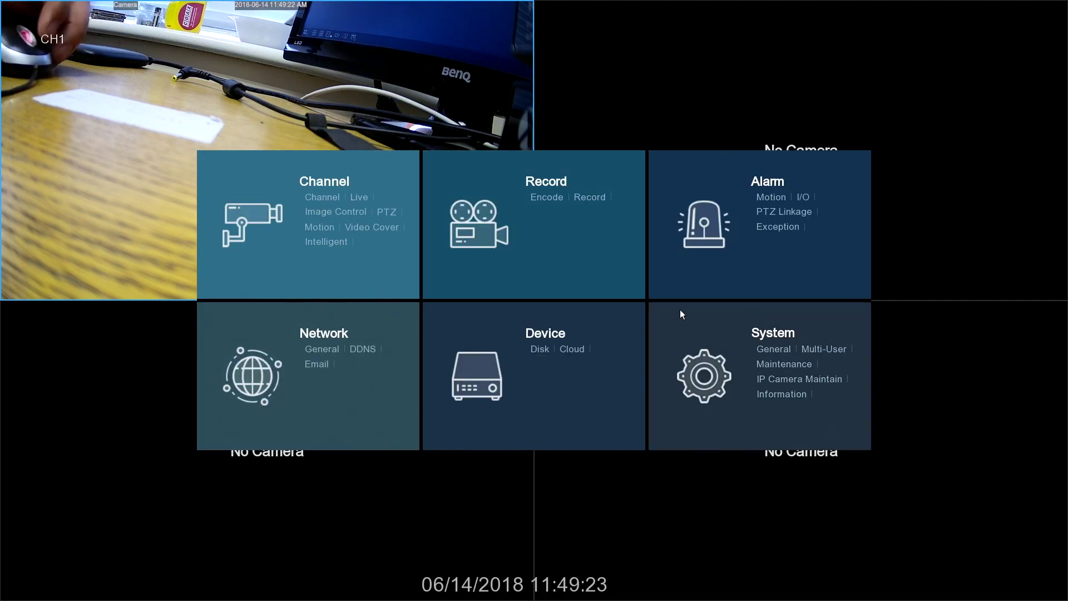
Step: In Multi-User settings, set admin's Password Enable to Disable and save with authentication
click(824, 349)
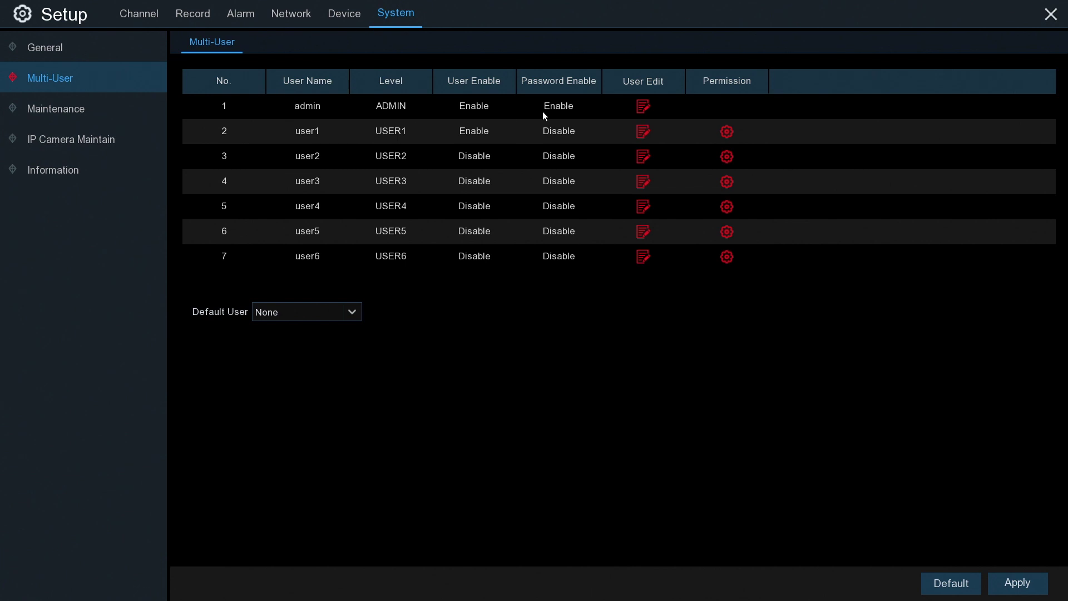
click(644, 105)
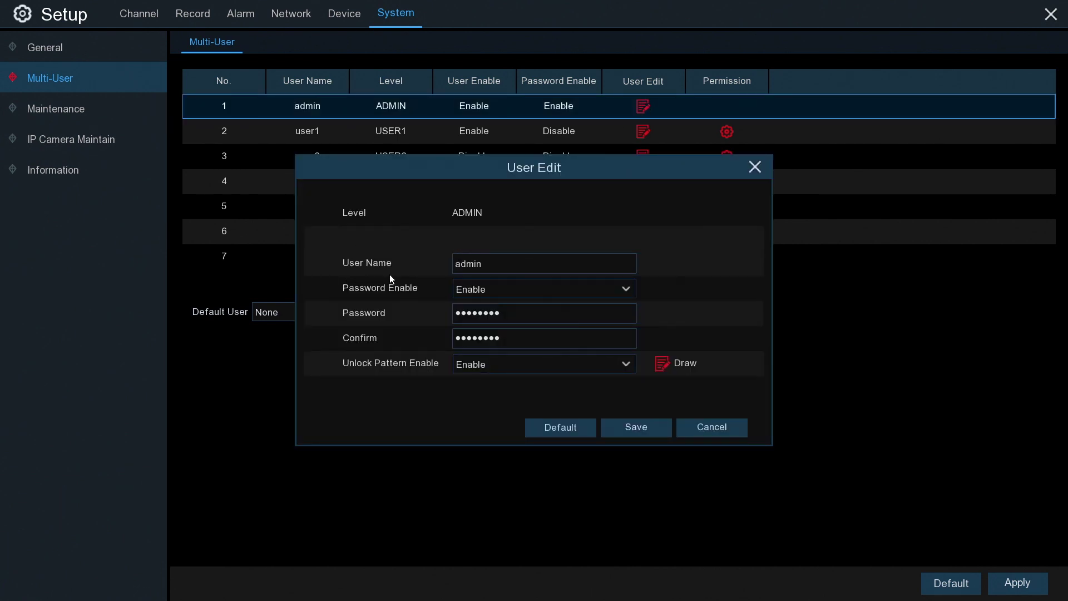
click(505, 289)
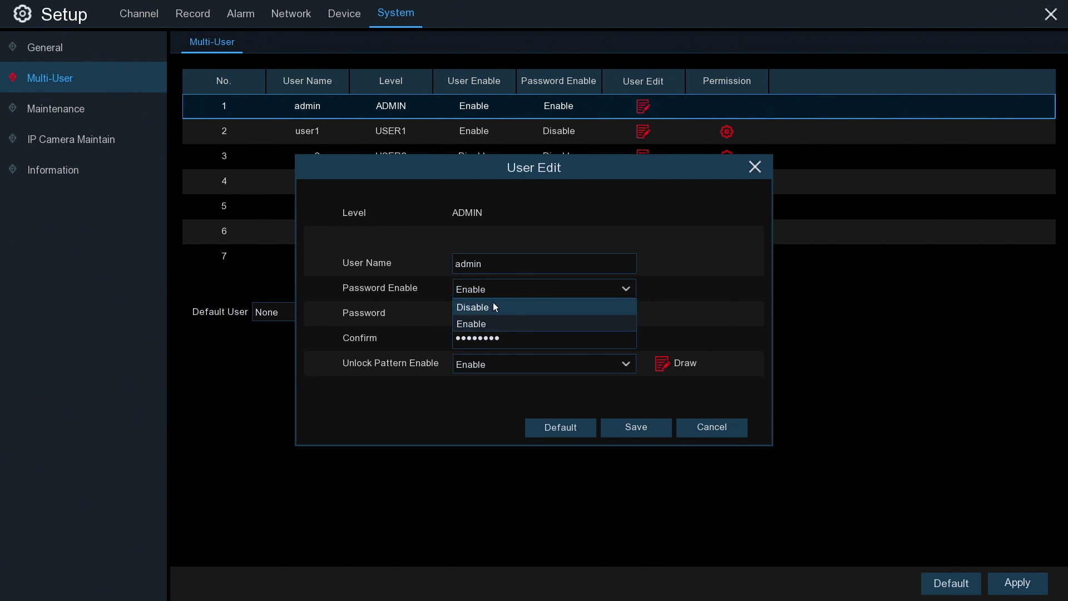
click(492, 307)
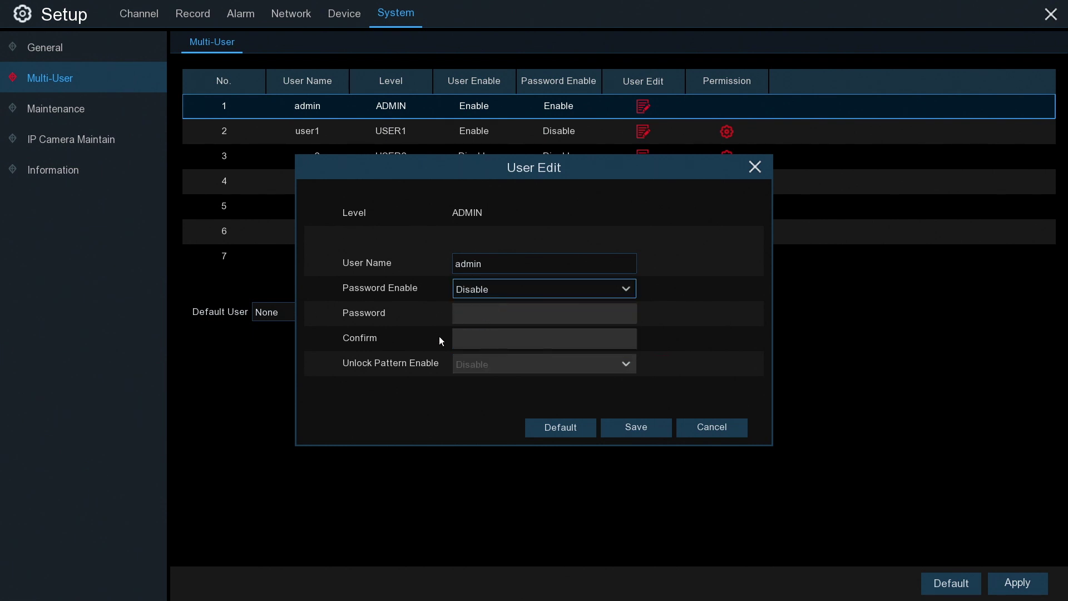
click(499, 288)
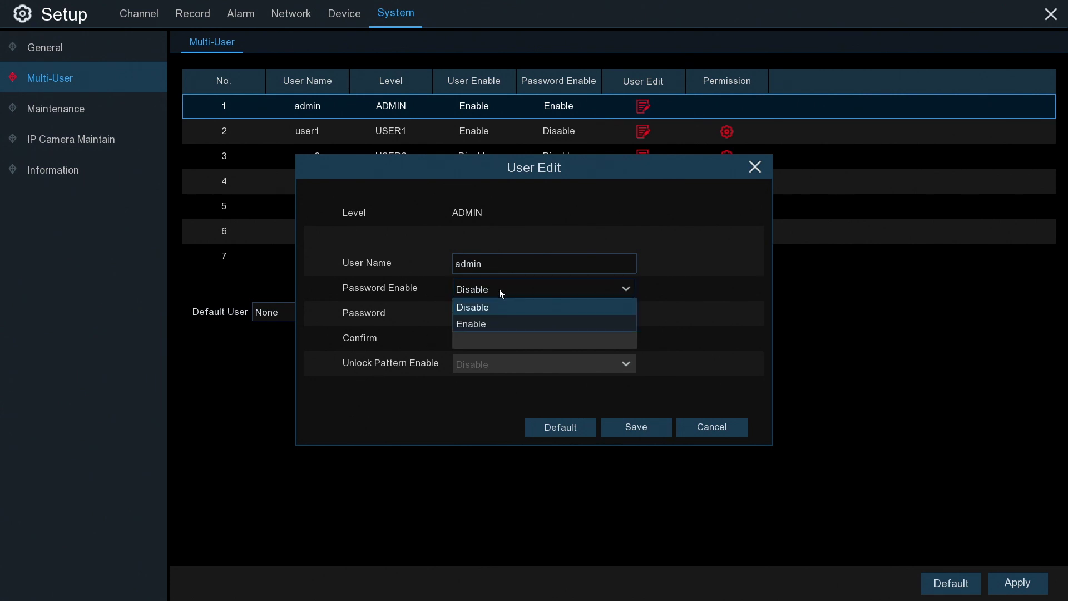
click(485, 322)
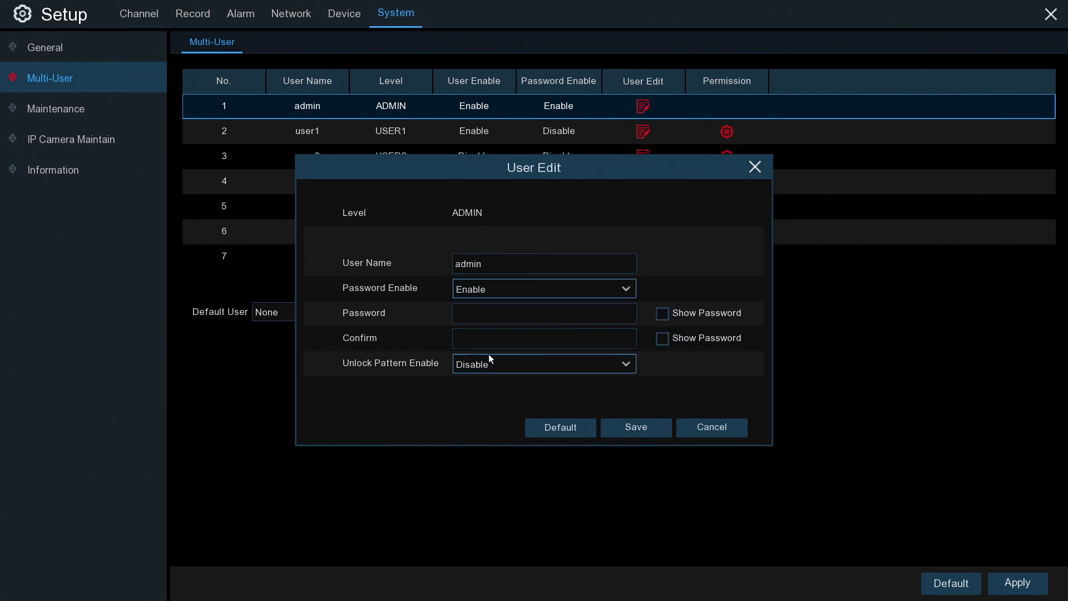
click(635, 427)
click(613, 408)
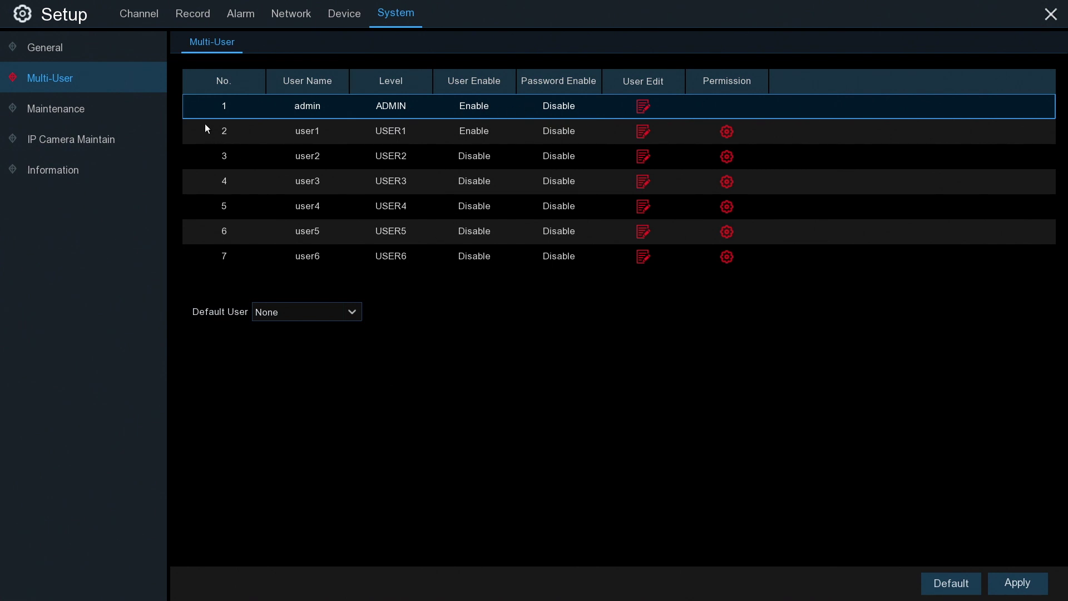
Step: Set user1's Password Enable to Enable and enter an eight-digit new password
click(642, 132)
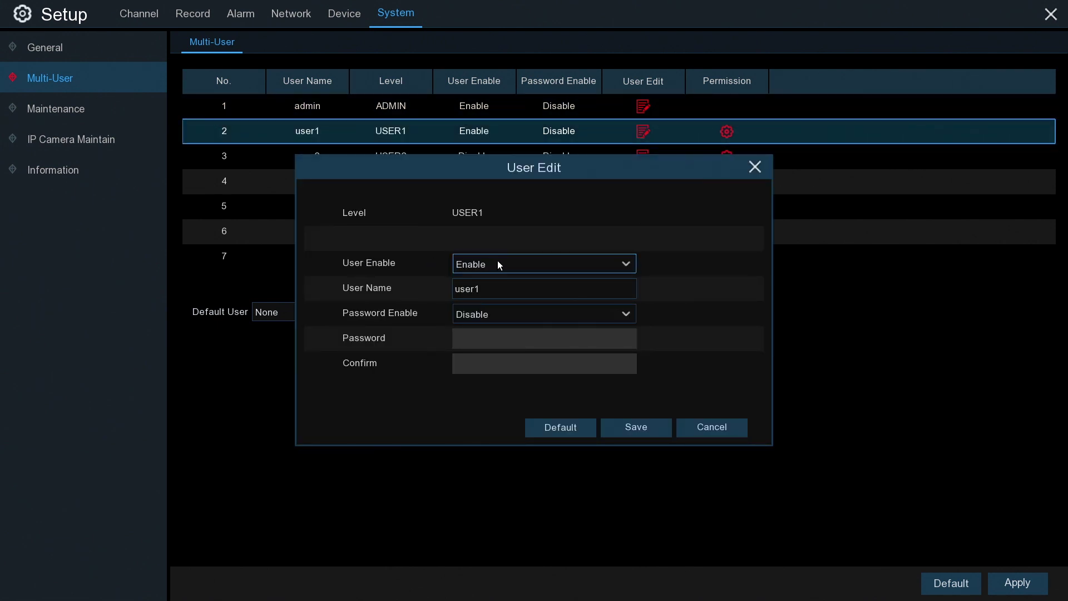
click(504, 314)
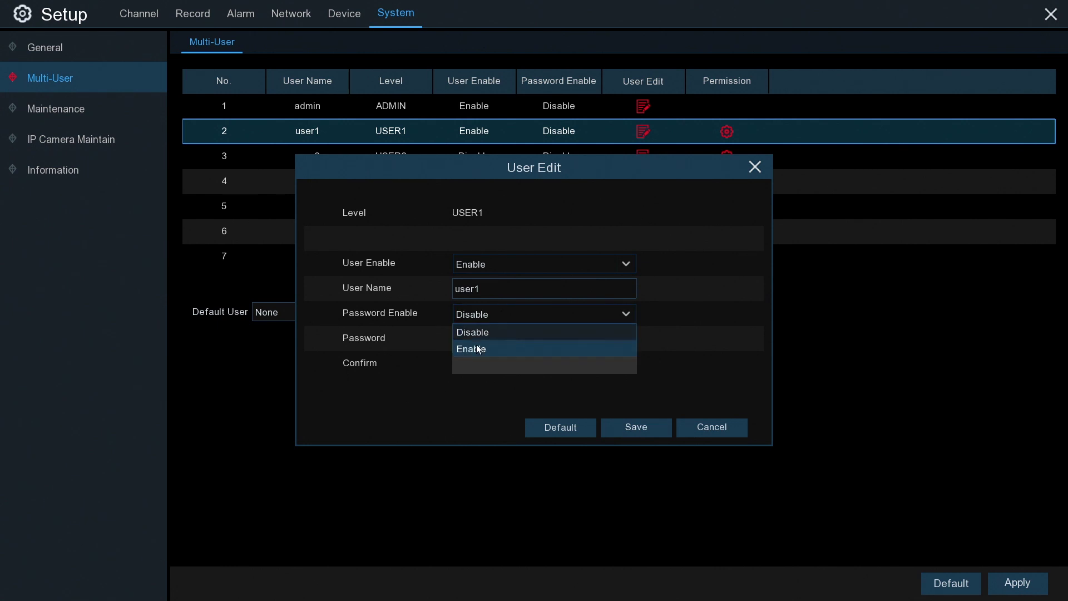
click(478, 349)
click(462, 338)
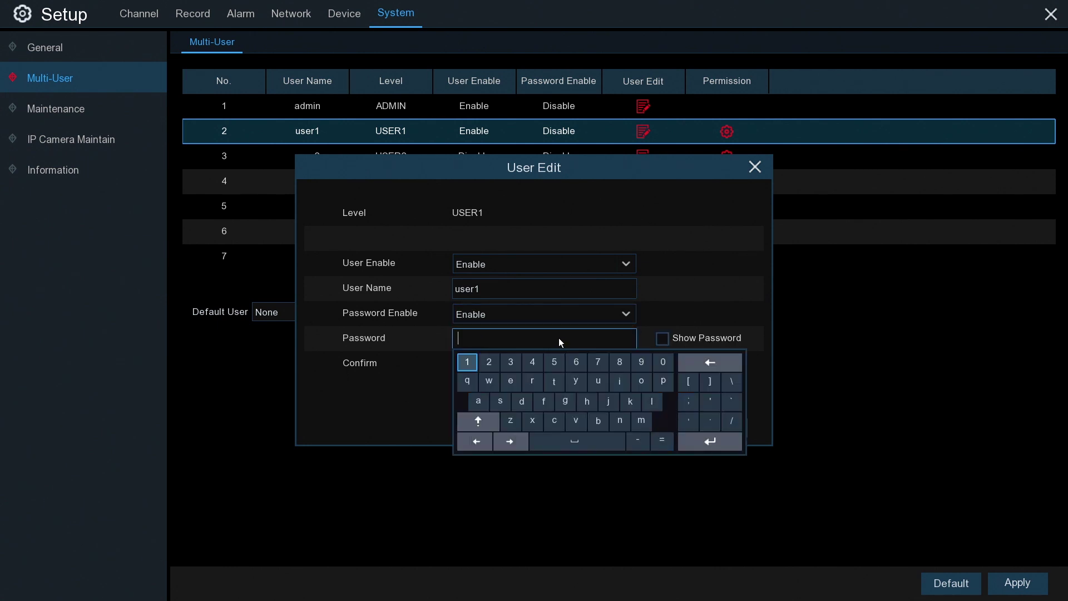
click(467, 363)
click(489, 362)
click(511, 363)
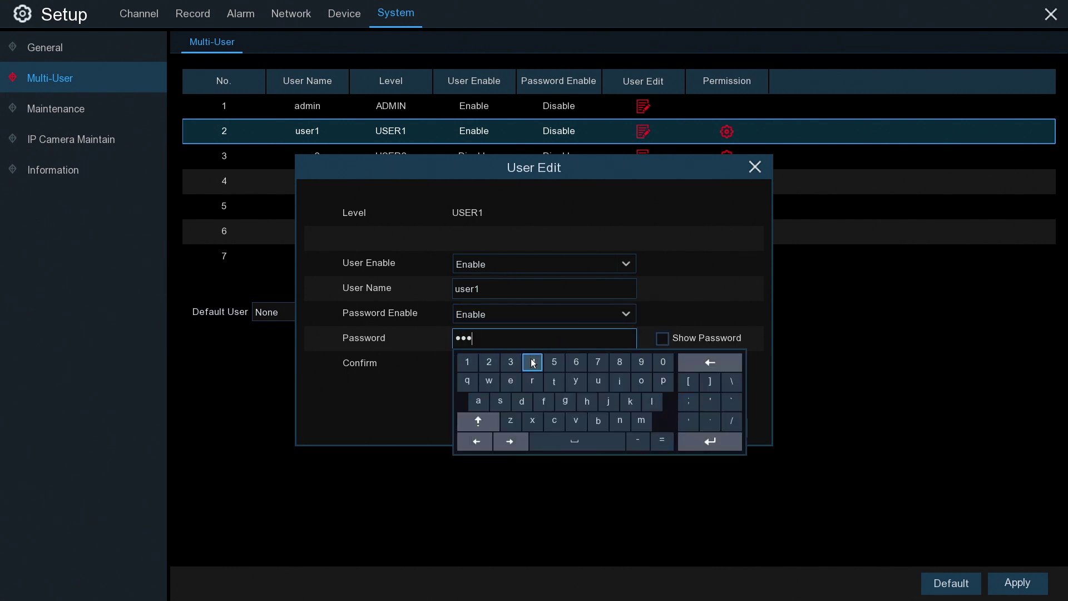
click(532, 362)
click(554, 363)
click(577, 362)
click(598, 362)
click(620, 362)
Step: Re-enter the eight-digit password to confirm, reveal both to check, and save user1
click(405, 366)
click(468, 388)
click(489, 388)
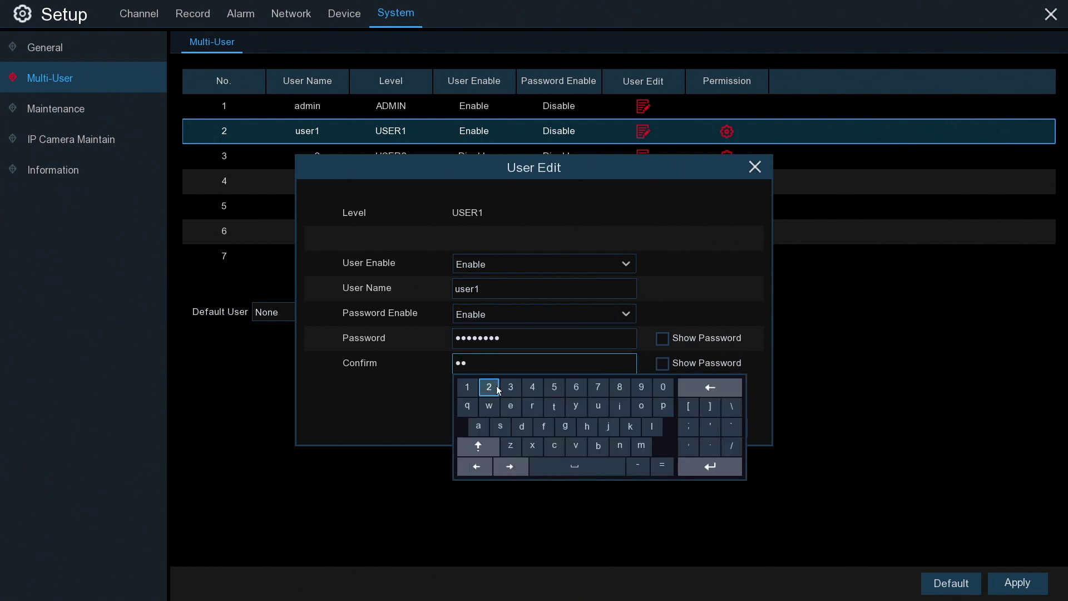
click(511, 387)
click(533, 388)
click(554, 387)
click(577, 388)
click(598, 387)
click(620, 387)
click(710, 467)
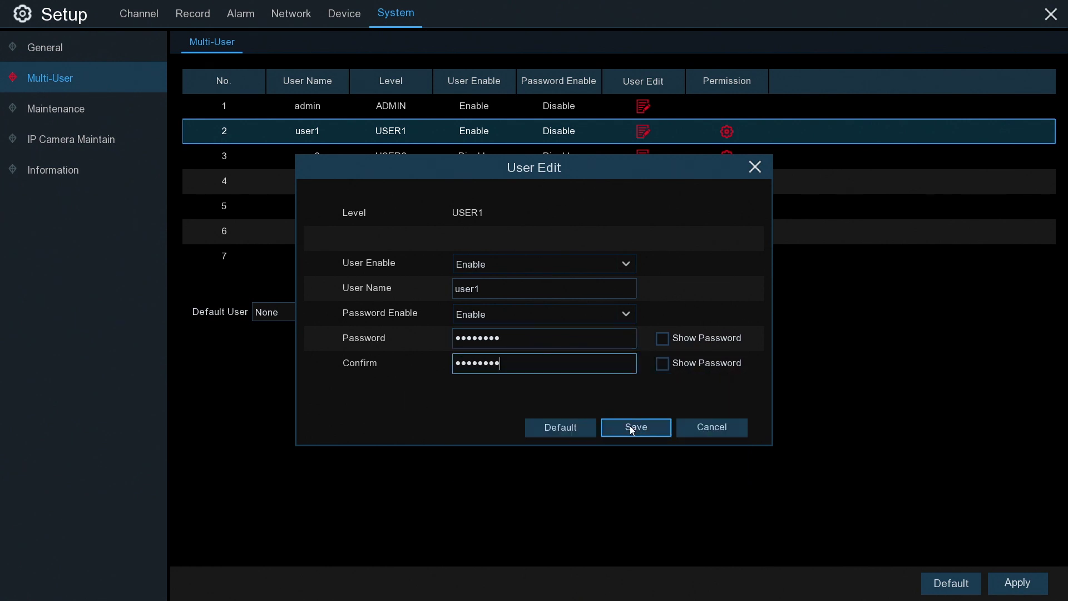
click(662, 363)
click(662, 338)
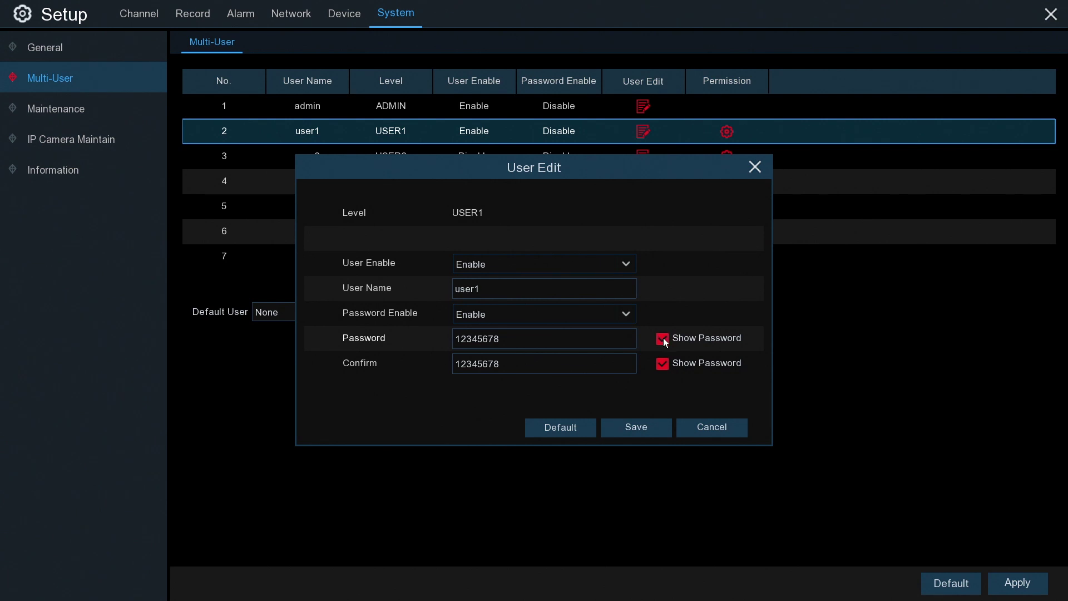
click(635, 428)
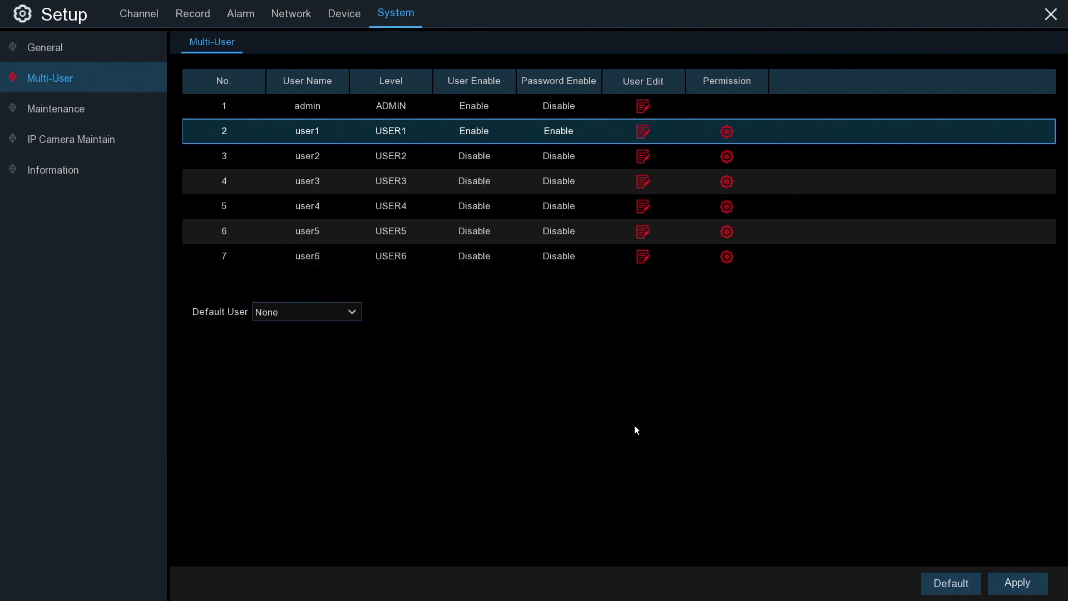
Step: Toggle user1's Live and Playback permissions and their channels 1–4, leaving both unchecked
click(727, 132)
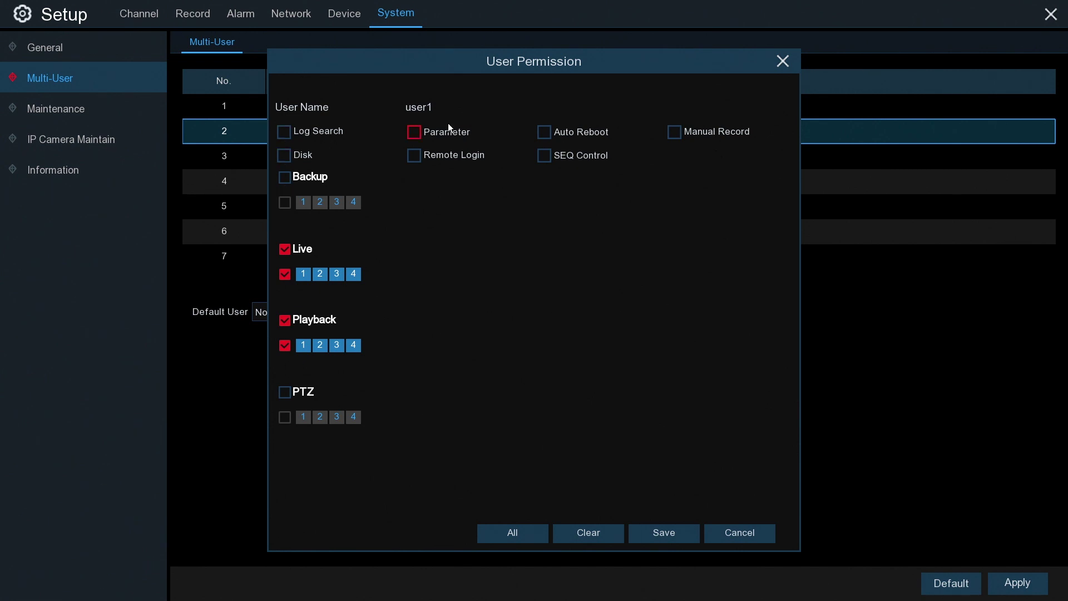
click(287, 249)
click(321, 275)
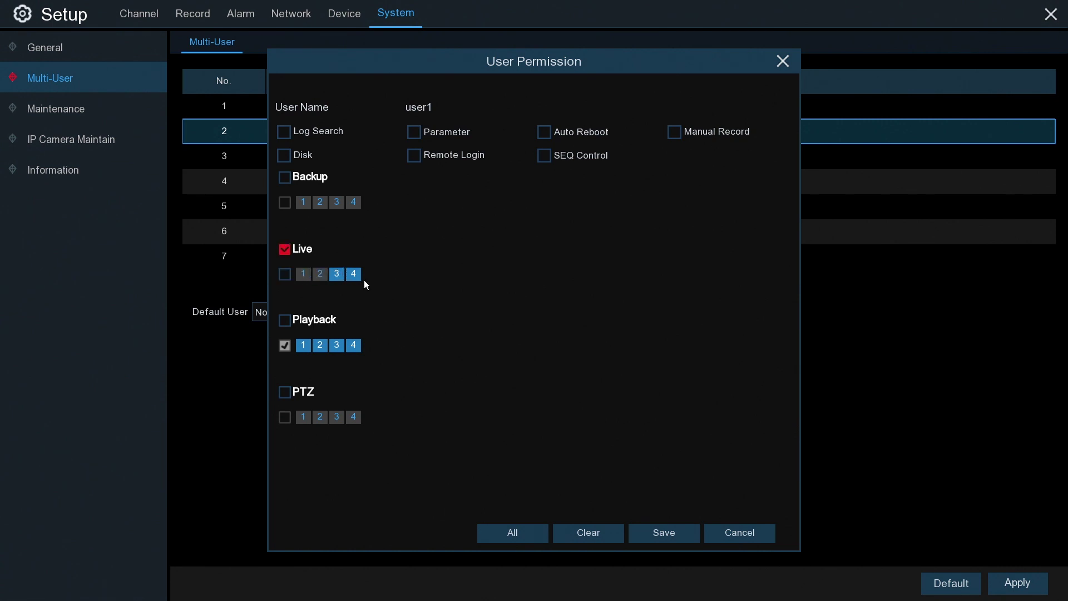
click(355, 275)
click(337, 274)
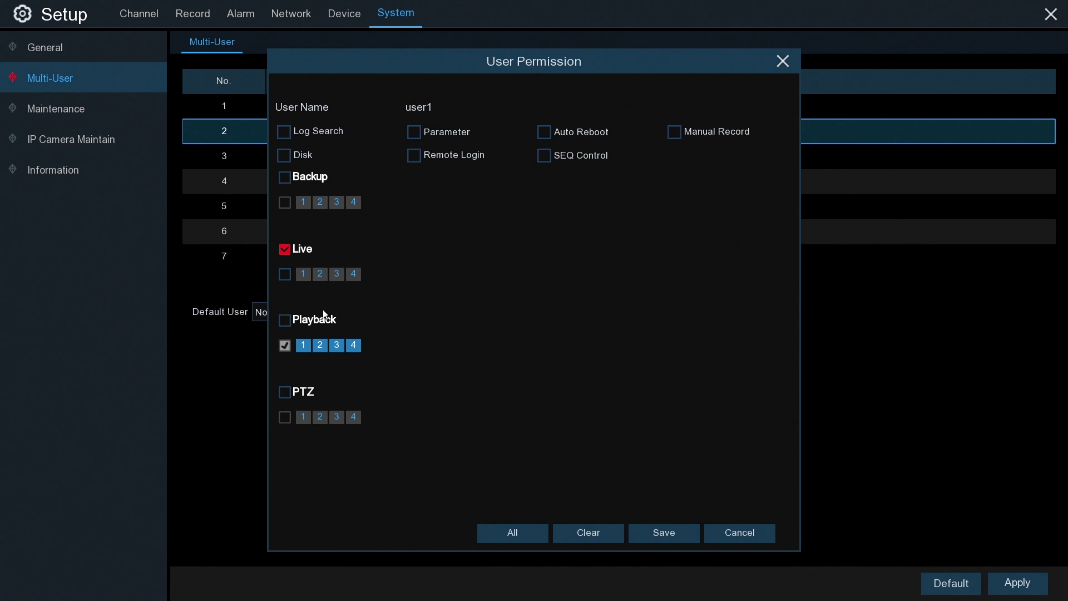
click(286, 320)
click(303, 345)
click(320, 345)
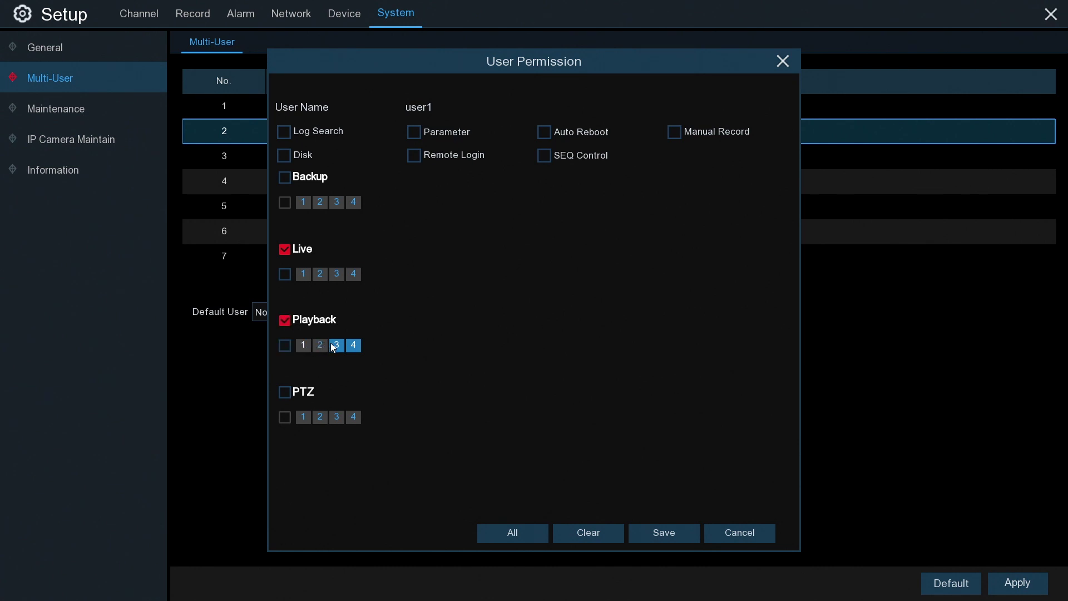
click(336, 345)
click(353, 345)
click(284, 250)
click(284, 320)
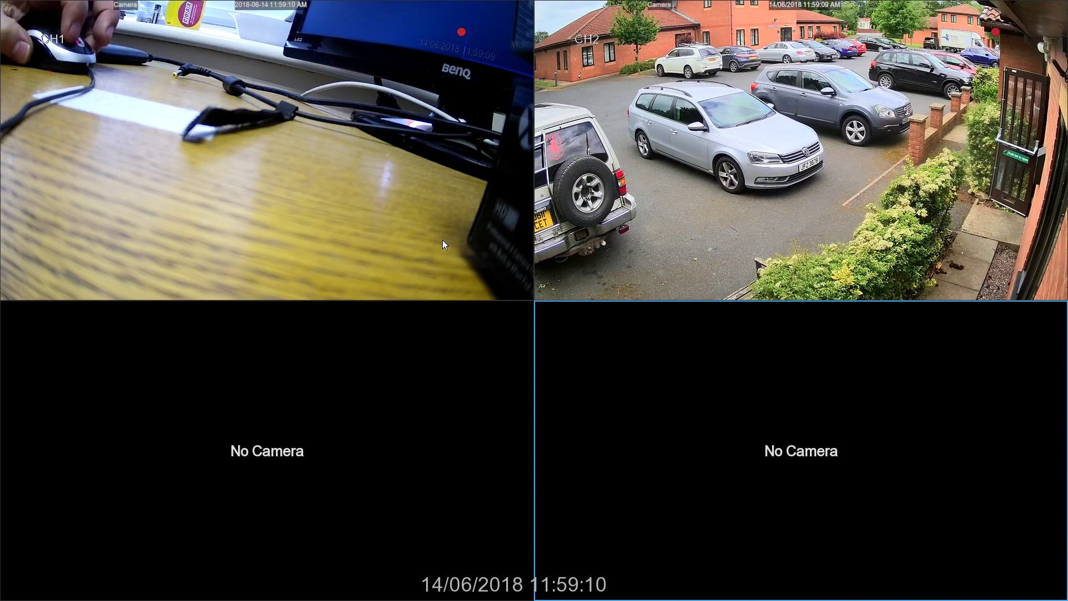
Step: Go from the live view to Setup > System > Maintenance > Load Default
click(443, 243)
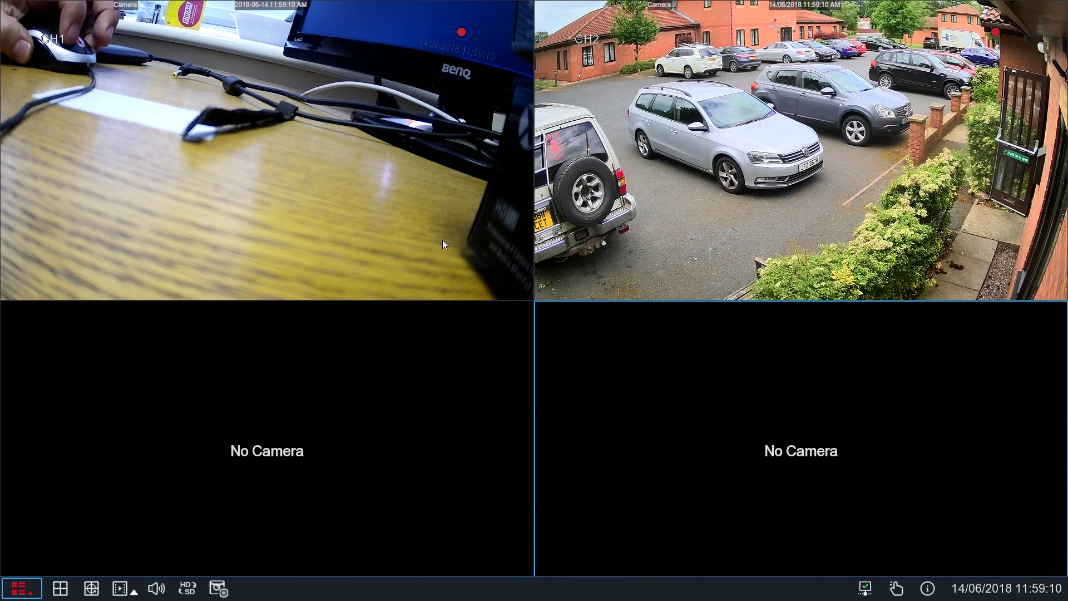
click(18, 594)
click(42, 496)
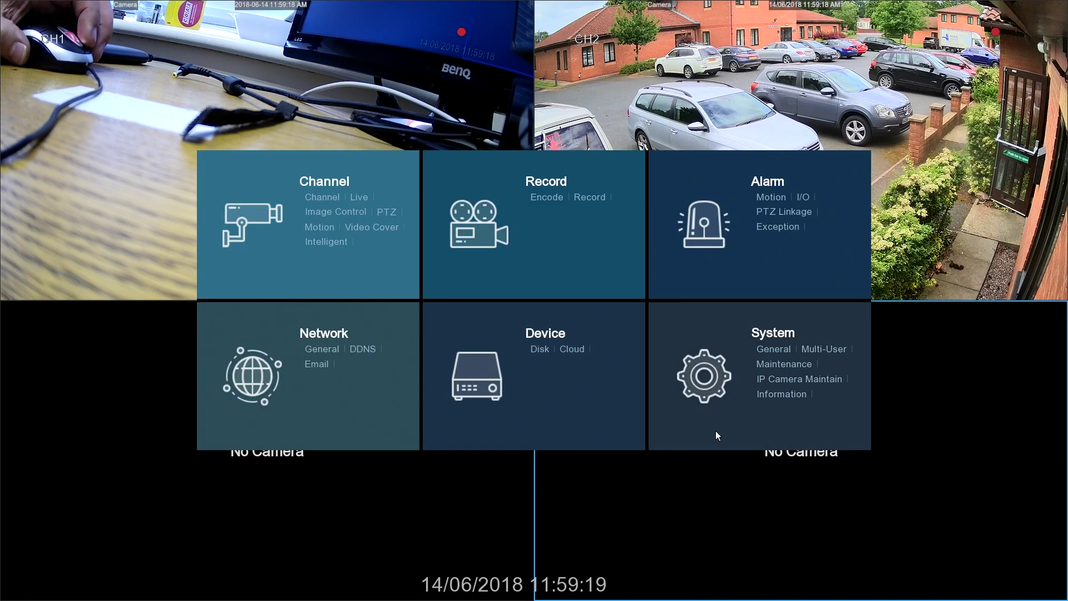
click(781, 366)
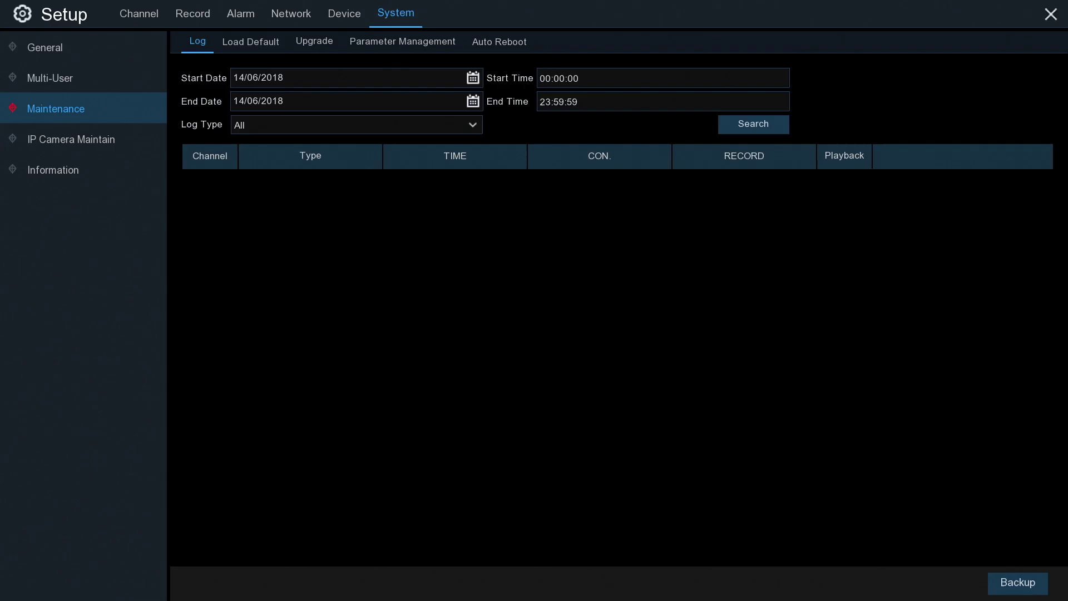
click(252, 42)
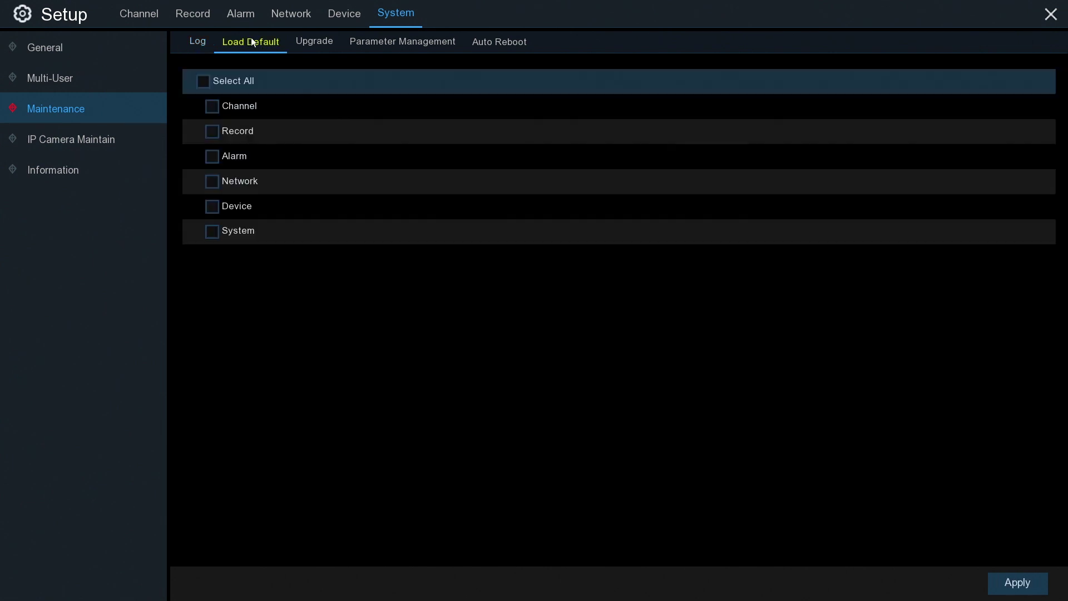
Step: Select all six categories for factory reset, apply, and authenticate with the admin password
click(203, 82)
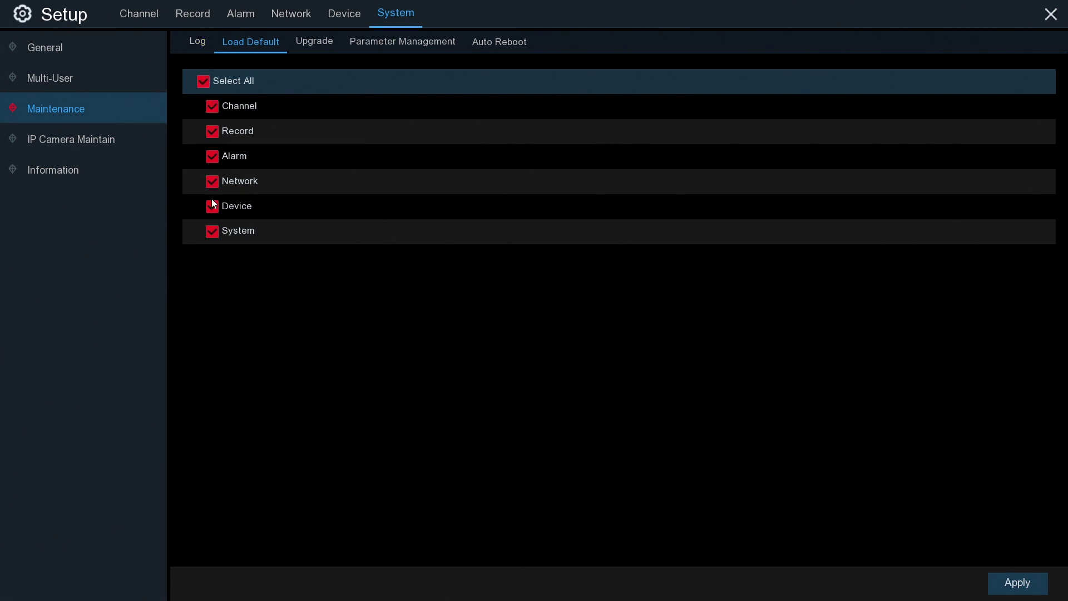
click(1016, 583)
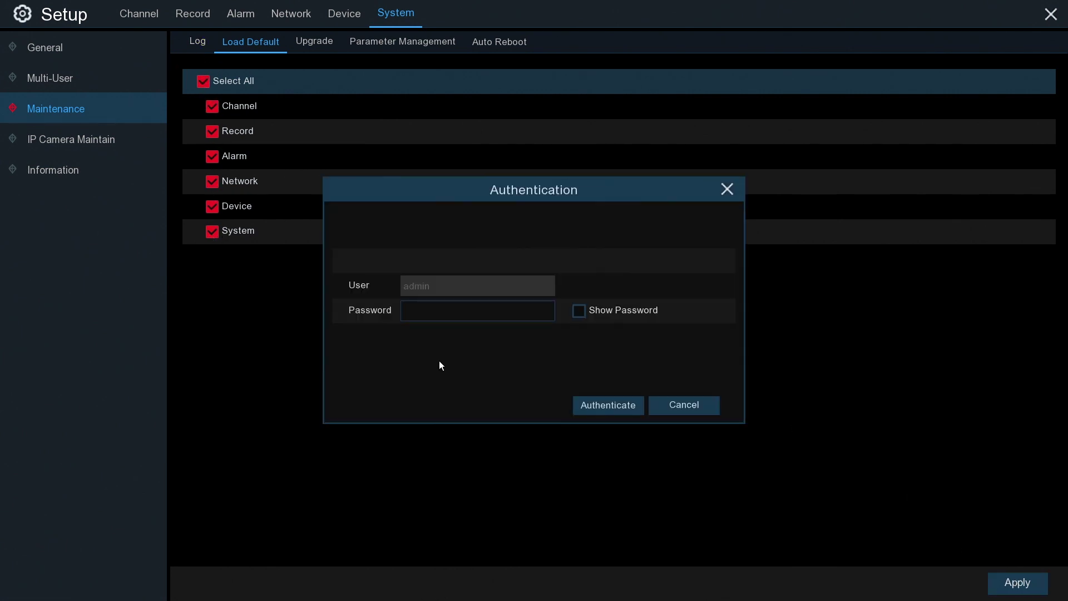
click(409, 313)
text(********)
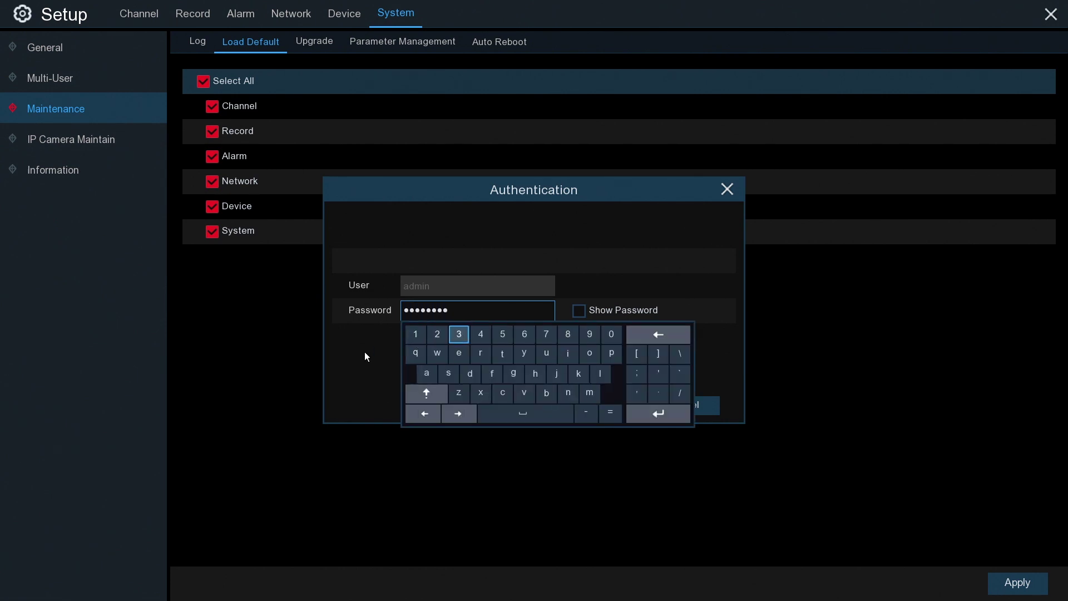
click(365, 353)
click(606, 401)
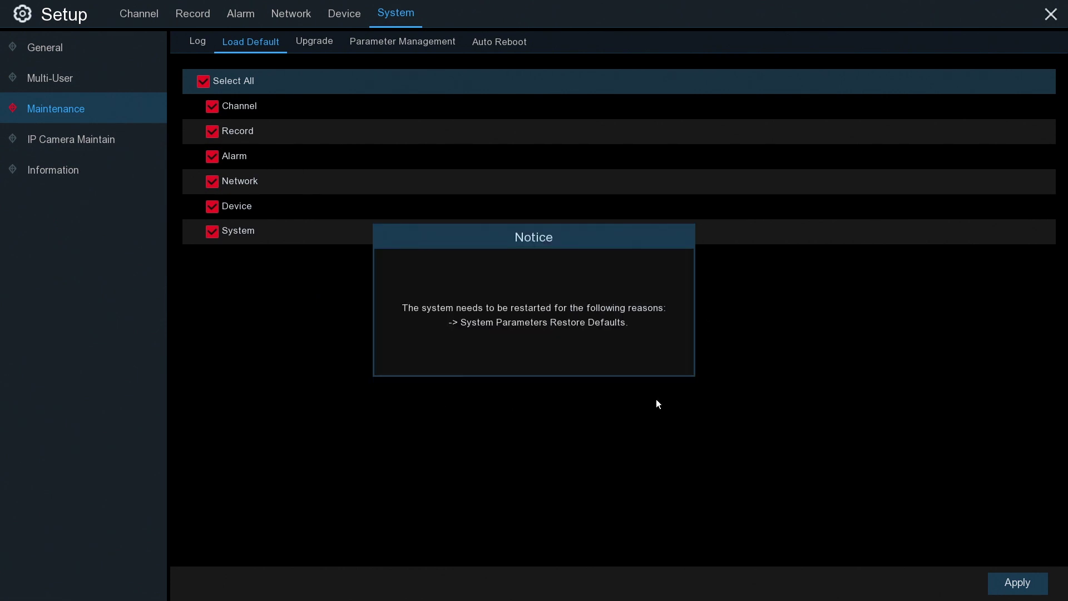